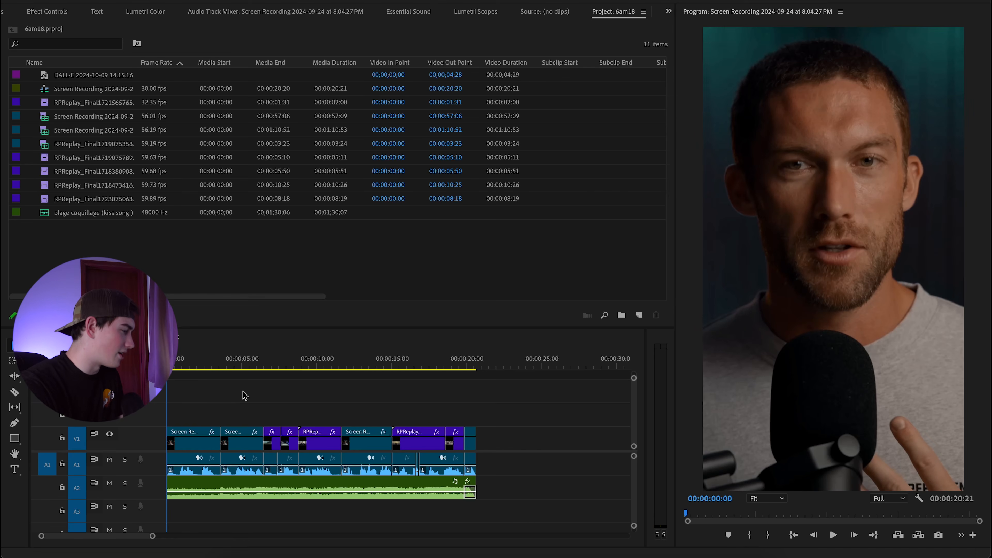
{"action": "key", "text": "minus"}
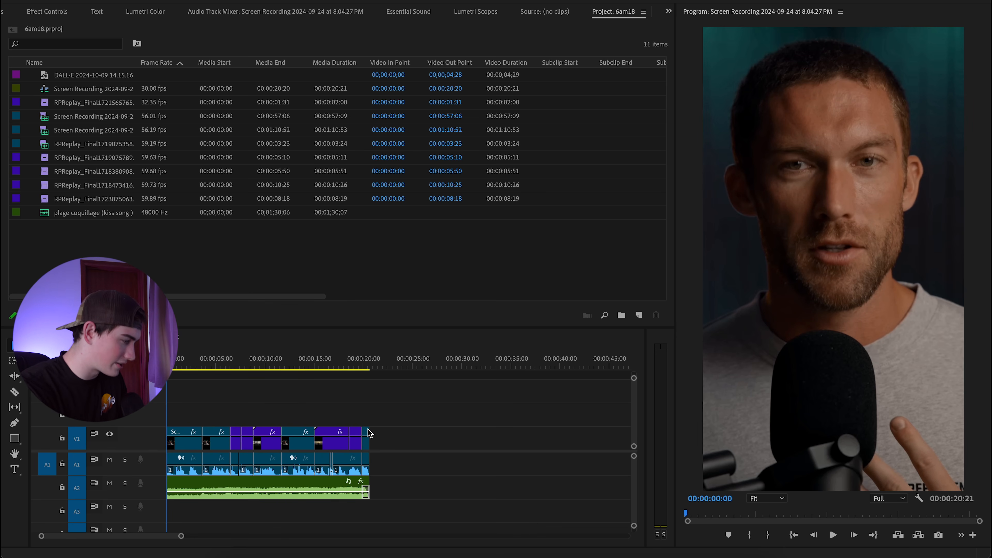
{"action": "left_click", "coordinate": [232, 360]}
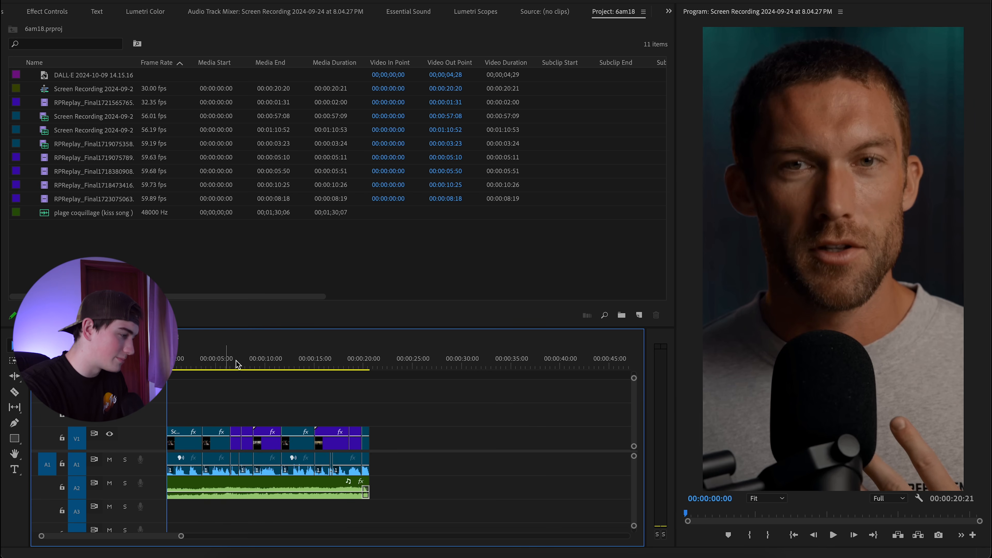
{"action": "left_click", "coordinate": [231, 364]}
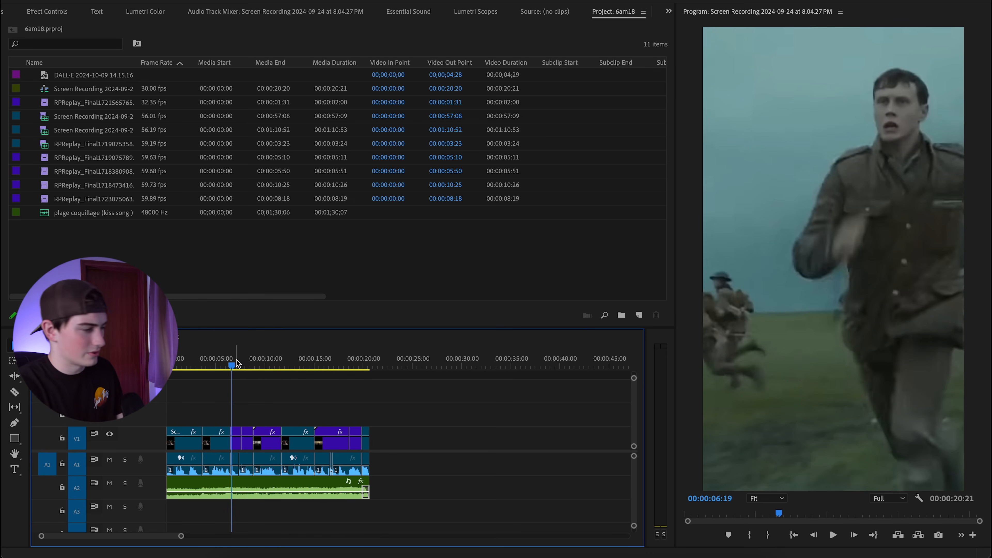
{"action": "left_click_drag", "start_coordinate": [240, 368], "coordinate": [284, 379]}
{"action": "key", "text": "Home"}
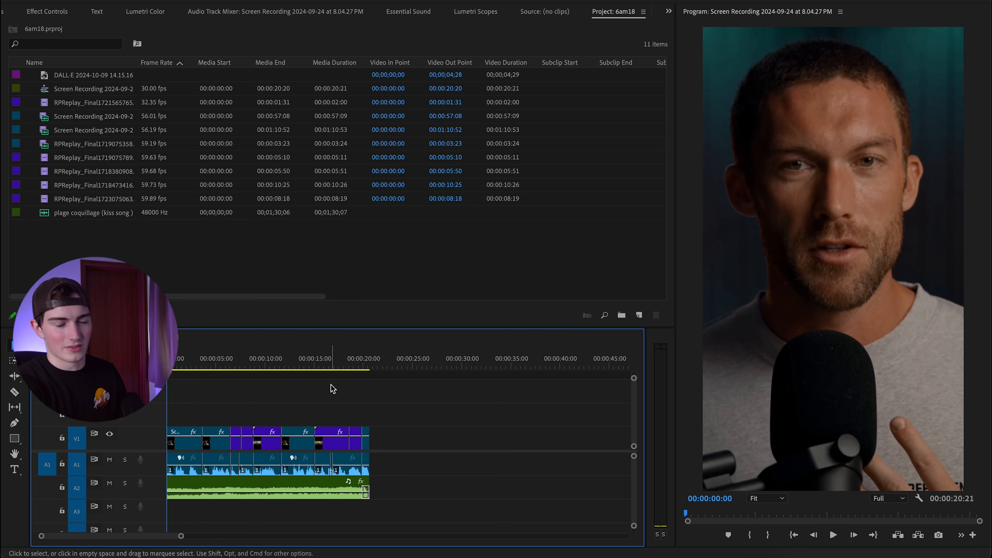
{"action": "key", "text": "space"}
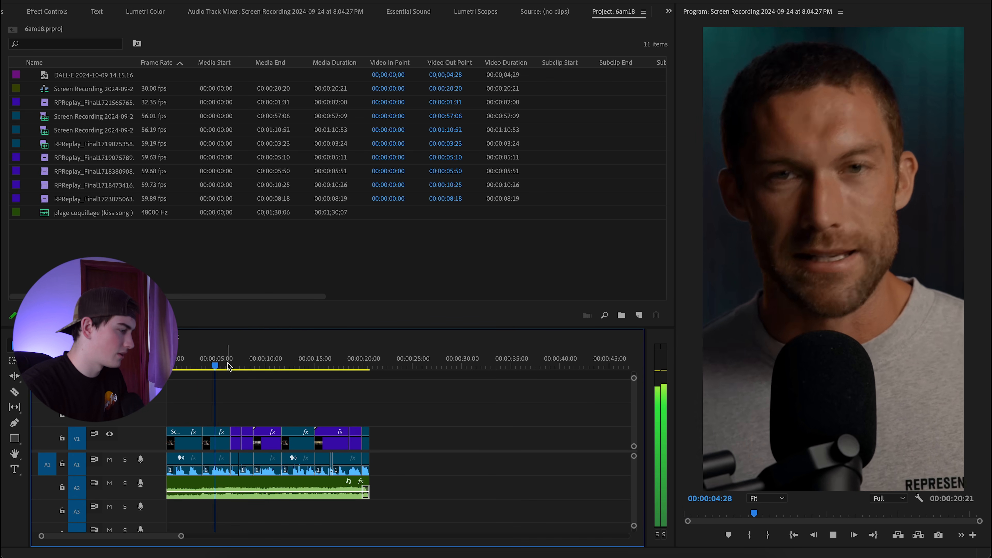
{"action": "key", "text": "space"}
{"action": "left_click_drag", "start_coordinate": [218, 368], "coordinate": [165, 368]}
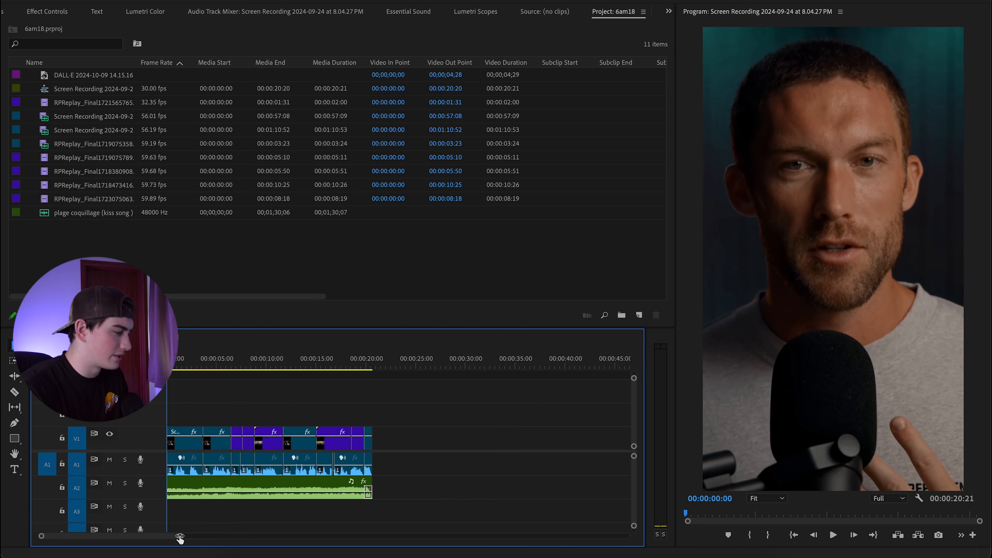
{"action": "left_click_drag", "start_coordinate": [181, 536], "coordinate": [118, 536]}
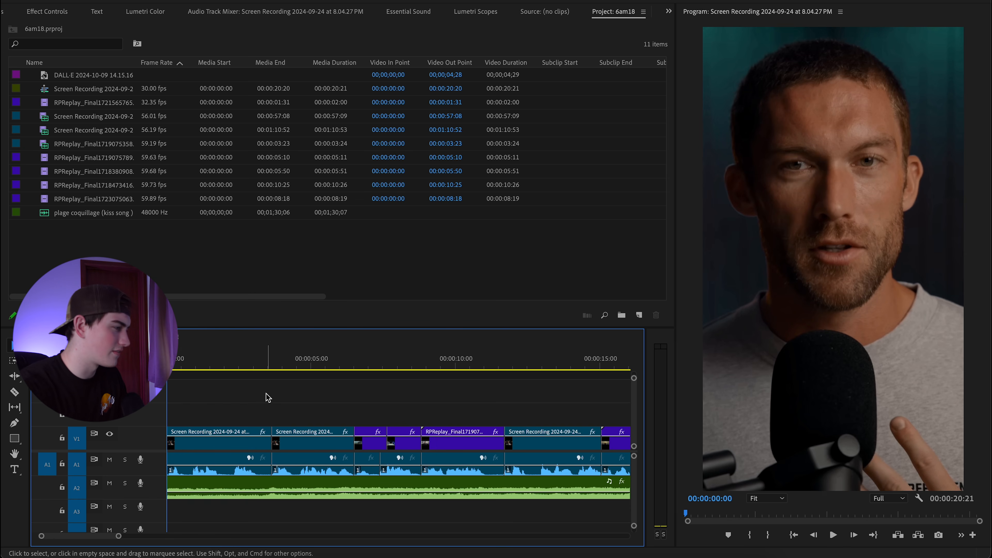
Raise the opening clip and lay the DALL-E Macintosh desk still on the track above it.
{"action": "left_click_drag", "start_coordinate": [186, 443], "coordinate": [185, 408]}
{"action": "left_click", "coordinate": [128, 228]}
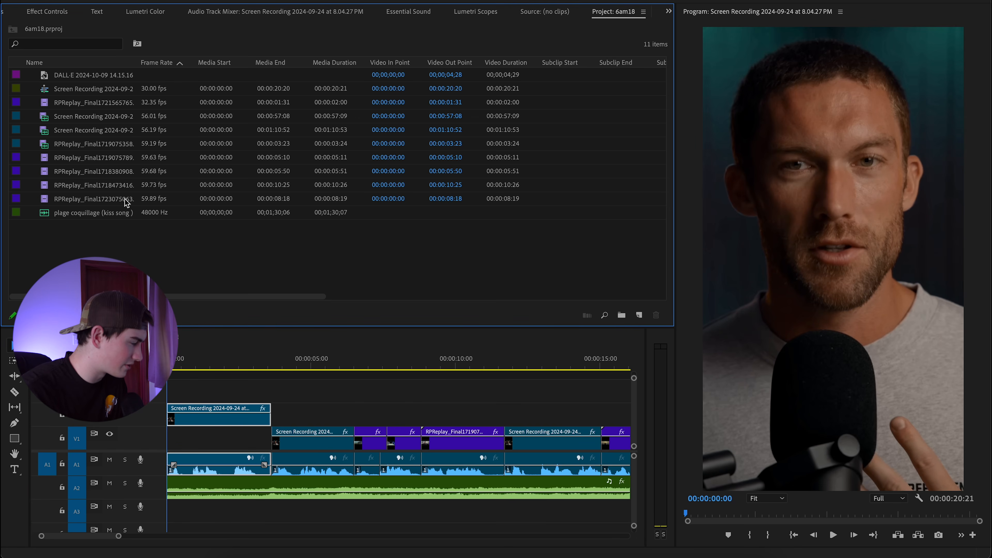
{"action": "left_click_drag", "start_coordinate": [113, 75], "coordinate": [286, 413]}
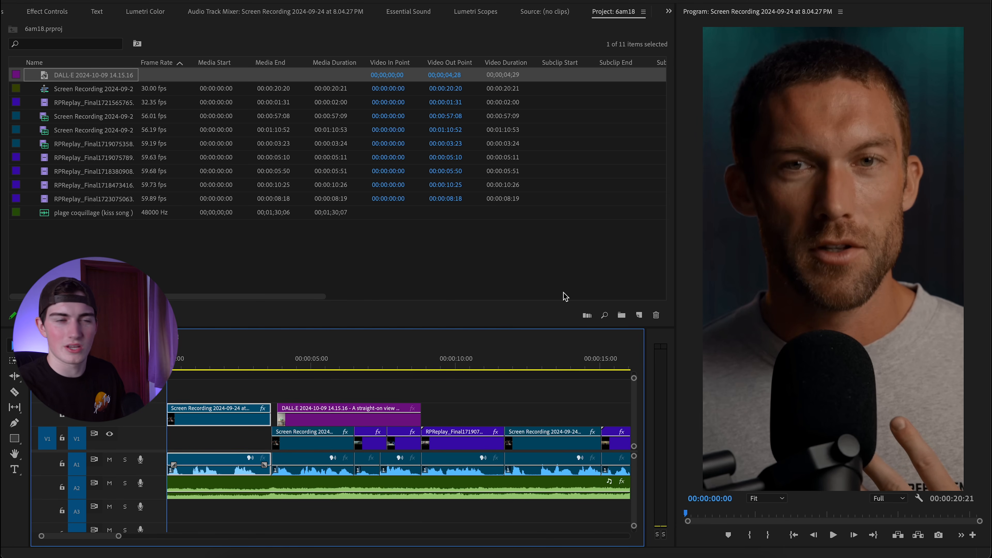
{"action": "left_click", "coordinate": [301, 365]}
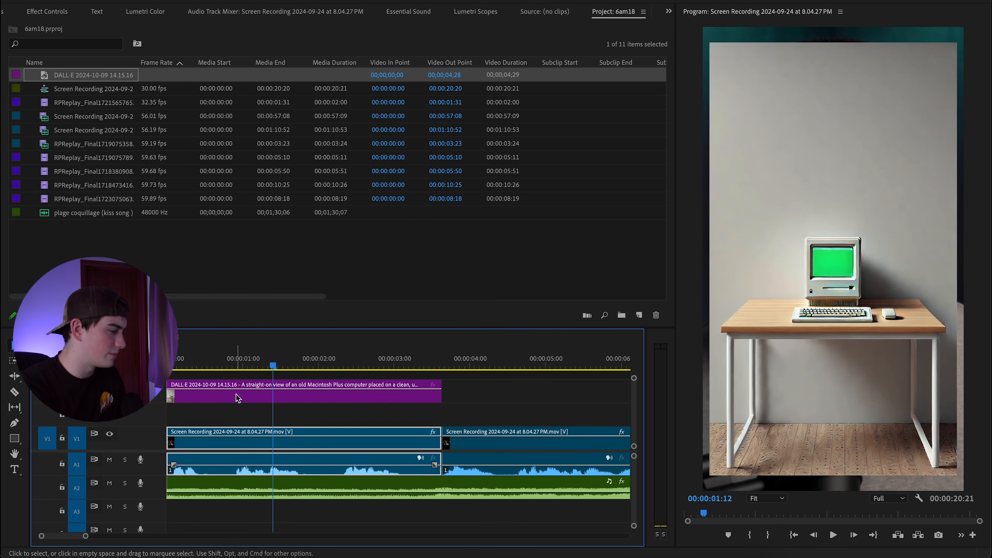
Drop the DALL-E image onto the track above V1 and scale it to 171 to fill the frame.
{"action": "left_click_drag", "start_coordinate": [237, 398], "coordinate": [236, 417]}
{"action": "left_click", "coordinate": [46, 11]}
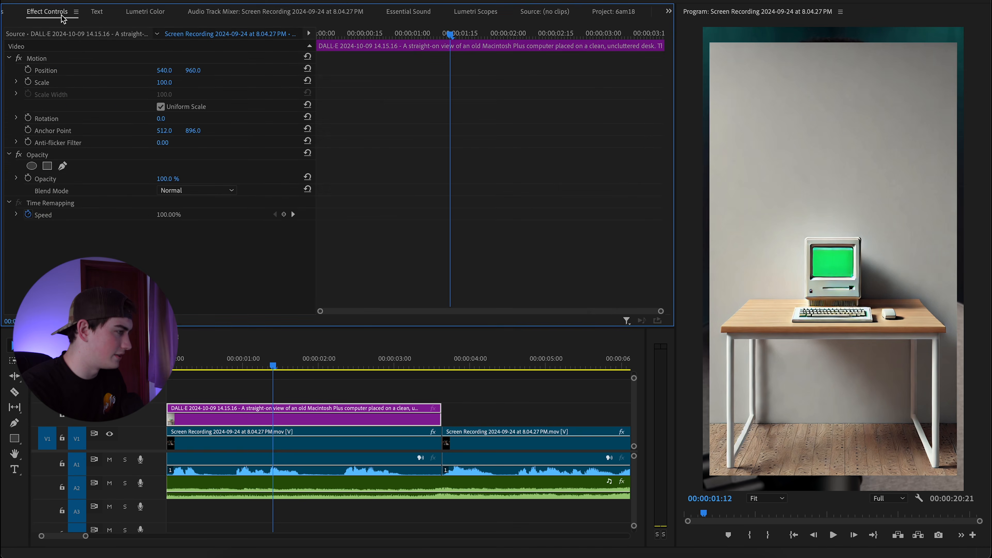
{"action": "left_click_drag", "start_coordinate": [164, 83], "coordinate": [207, 83]}
{"action": "left_click", "coordinate": [303, 389]}
Apply Ultra Key to the image and eyedrop the monitor's green as the key colour.
{"action": "left_click", "coordinate": [17, 13]}
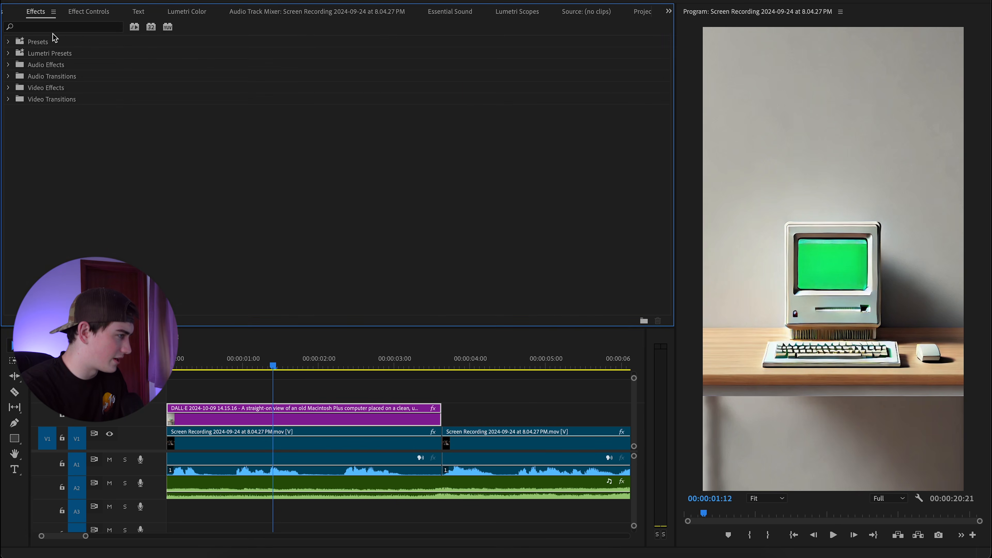
{"action": "left_click", "coordinate": [66, 27]}
{"action": "type", "text": "ultra"}
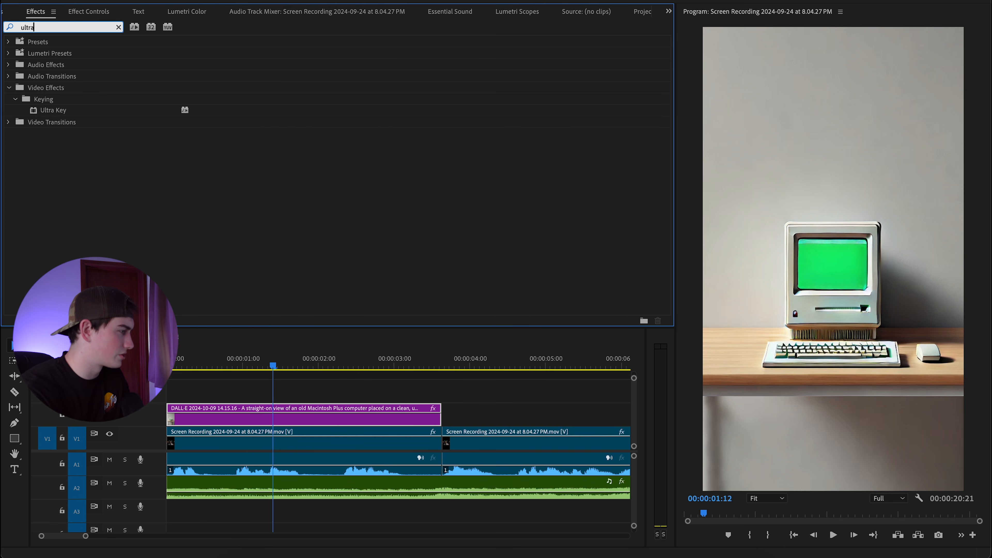
{"action": "left_click_drag", "start_coordinate": [82, 115], "coordinate": [297, 415]}
{"action": "left_click", "coordinate": [176, 252]}
{"action": "left_click", "coordinate": [820, 258]}
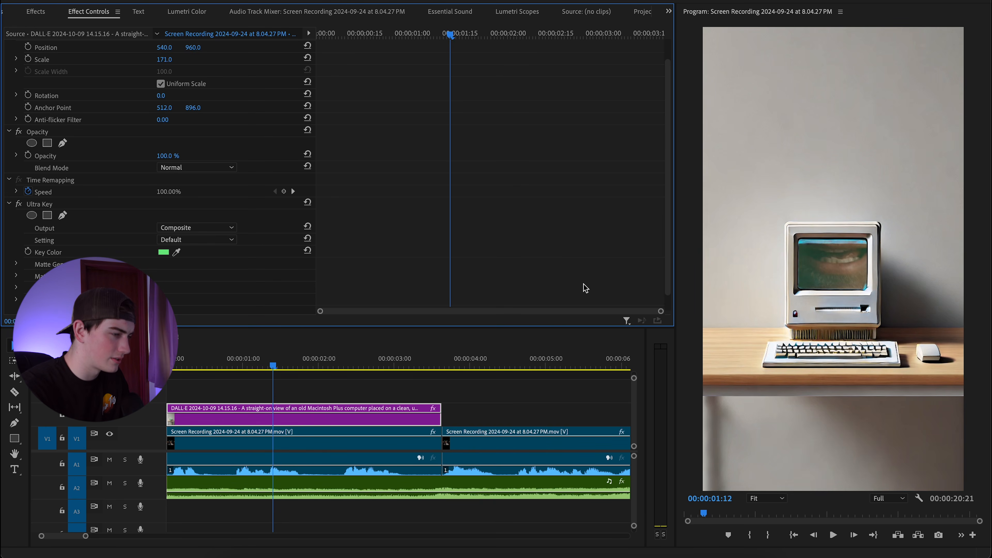
{"action": "scroll", "coordinate": [150, 261], "scroll_direction": "down", "scroll_amount": 1}
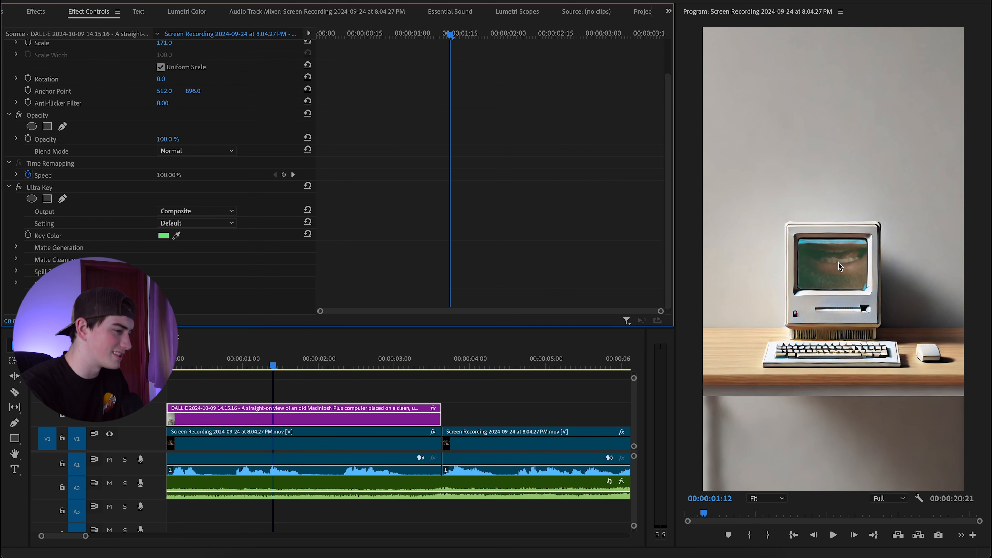
Shrink the V1 screen recording to scale 13 and set Position Y to 970 inside the monitor.
{"action": "left_click", "coordinate": [299, 447]}
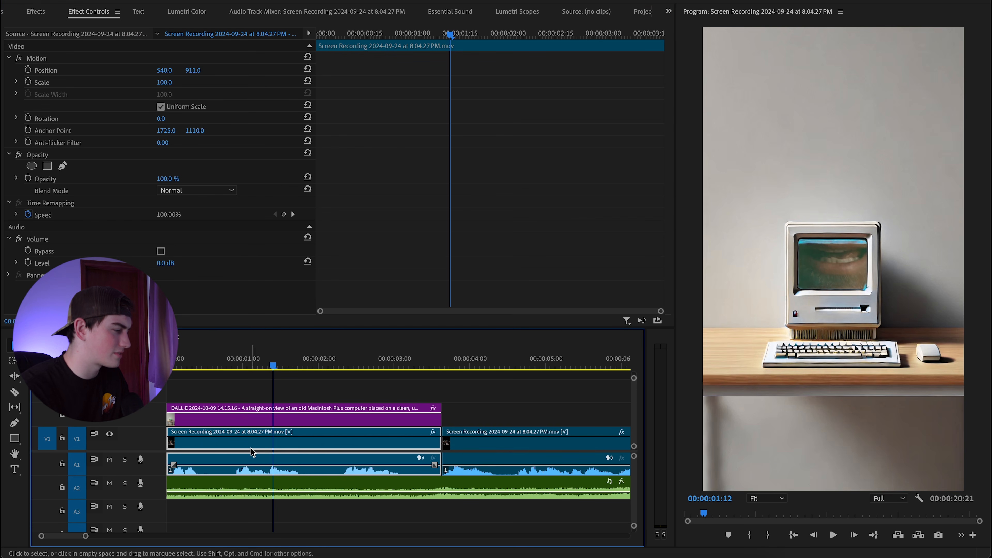
{"action": "left_click_drag", "start_coordinate": [164, 83], "coordinate": [133, 82]}
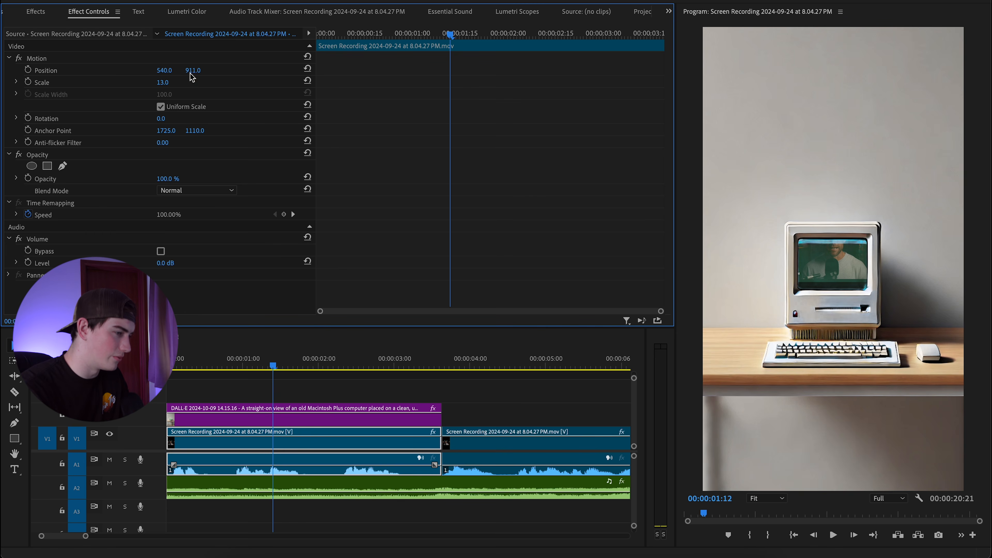
{"action": "left_click_drag", "start_coordinate": [192, 70], "coordinate": [193, 70]}
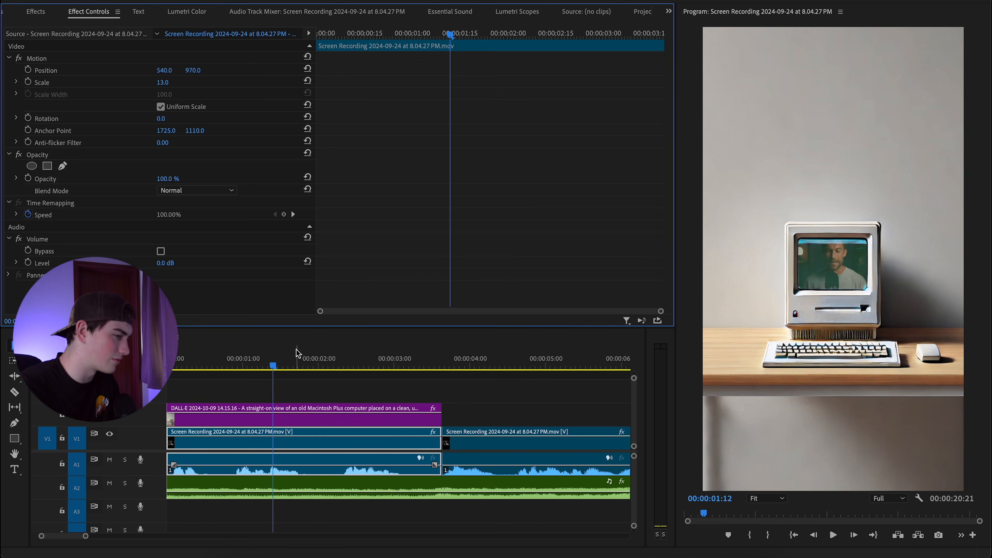
On the image's Ultra Key, raise Matte Cleanup Contrast to 100.
{"action": "left_click_drag", "start_coordinate": [292, 334], "coordinate": [297, 414]}
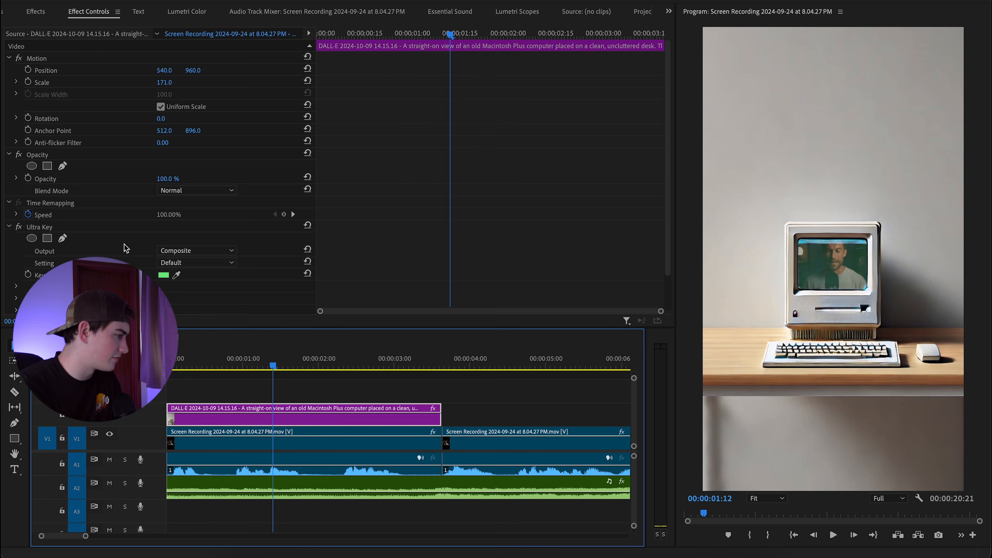
{"action": "scroll", "coordinate": [125, 248], "scroll_direction": "down", "scroll_amount": 2}
{"action": "left_click", "coordinate": [16, 260]}
{"action": "scroll", "coordinate": [94, 254], "scroll_direction": "down", "scroll_amount": 2}
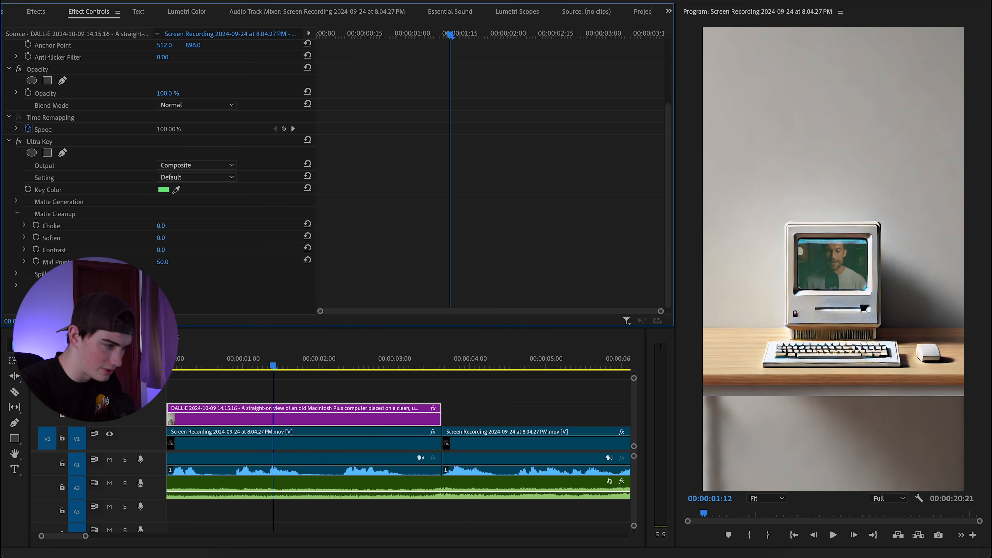
{"action": "left_click_drag", "start_coordinate": [160, 250], "coordinate": [211, 250]}
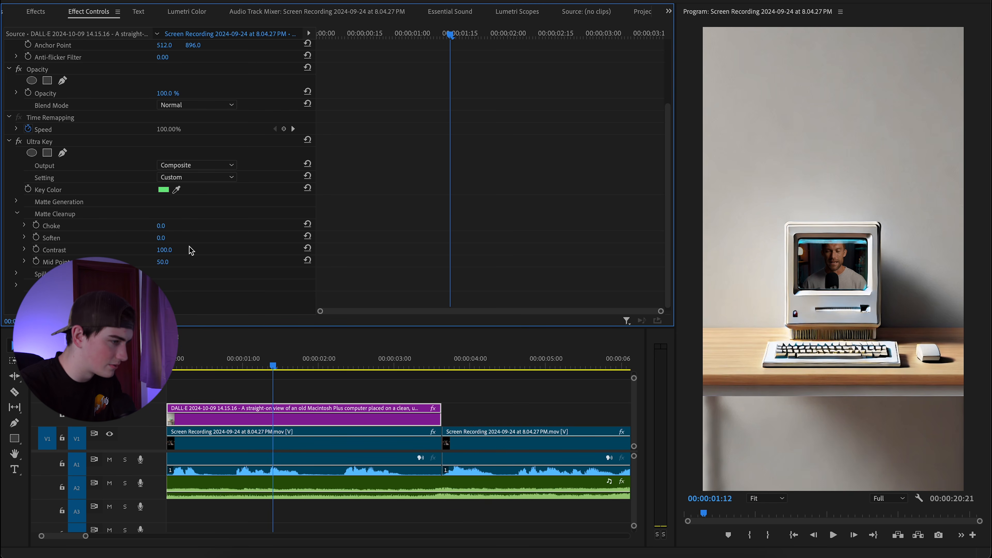
{"action": "scroll", "coordinate": [780, 256], "scroll_direction": "up", "scroll_amount": 3}
{"action": "scroll", "coordinate": [780, 257], "scroll_direction": "up", "scroll_amount": 2}
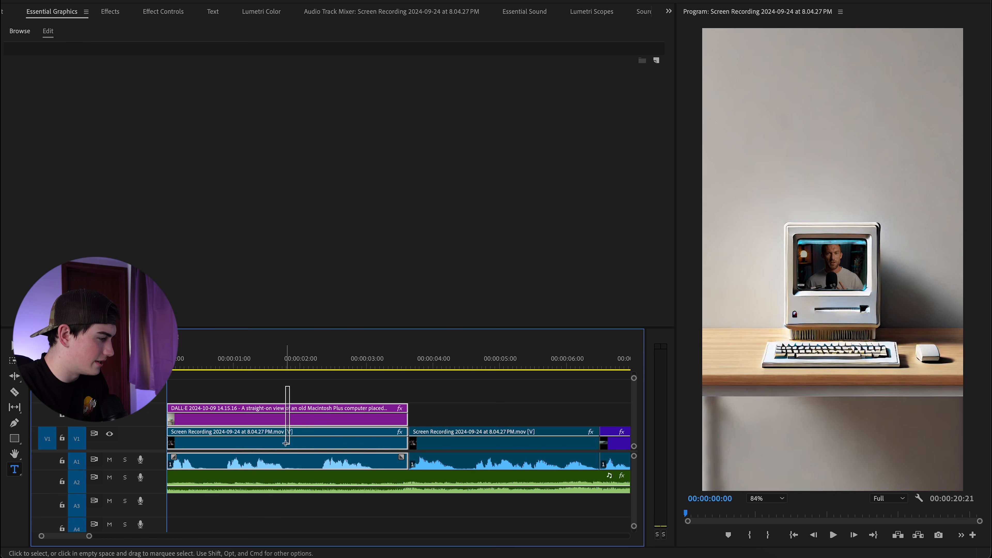
Nest the stacked image and recording into Nested Sequence 01.
{"action": "right_click", "coordinate": [318, 417]}
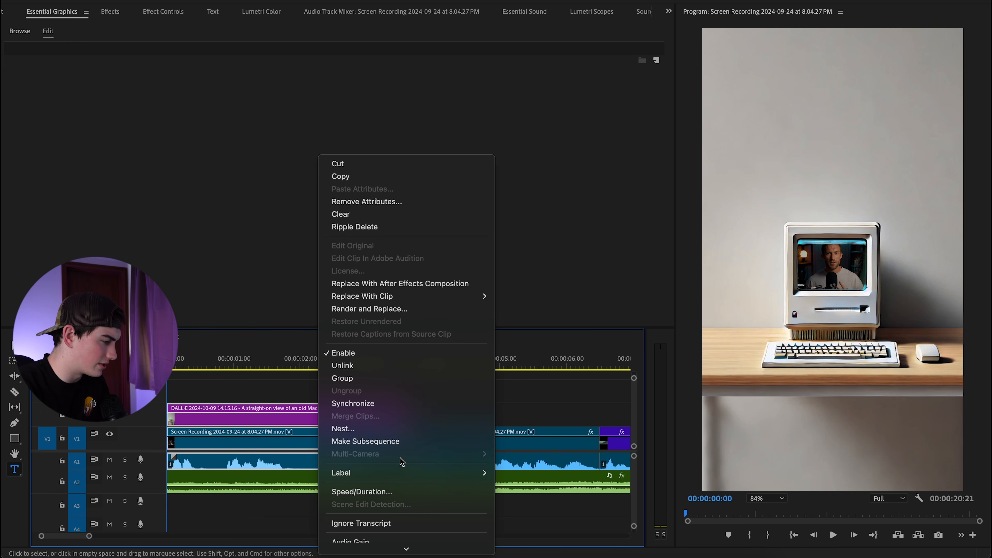
{"action": "left_click", "coordinate": [386, 429]}
{"action": "left_click", "coordinate": [537, 290]}
Scale the Nested Sequence 01 clip up to 121%.
{"action": "left_click", "coordinate": [267, 367]}
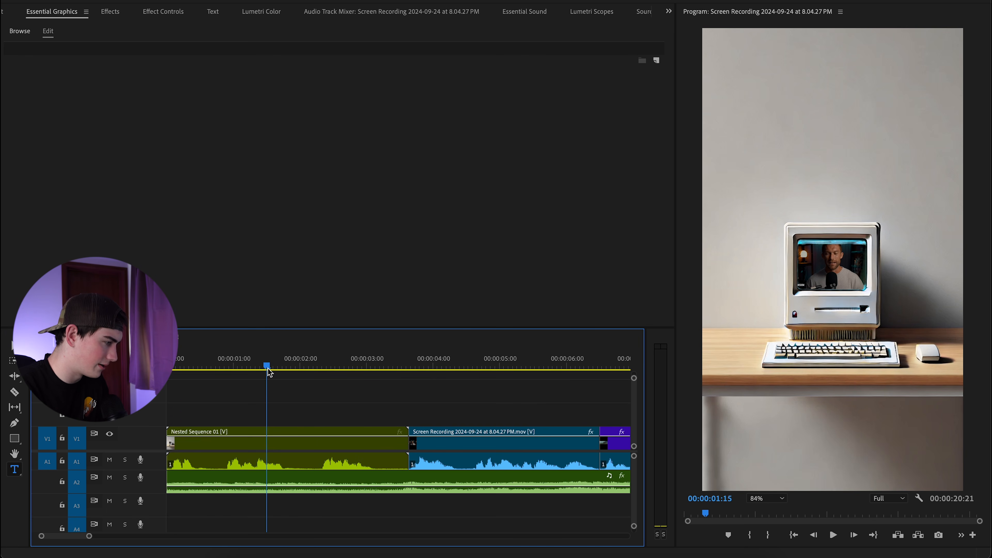
{"action": "left_click", "coordinate": [283, 451]}
{"action": "left_click", "coordinate": [146, 11]}
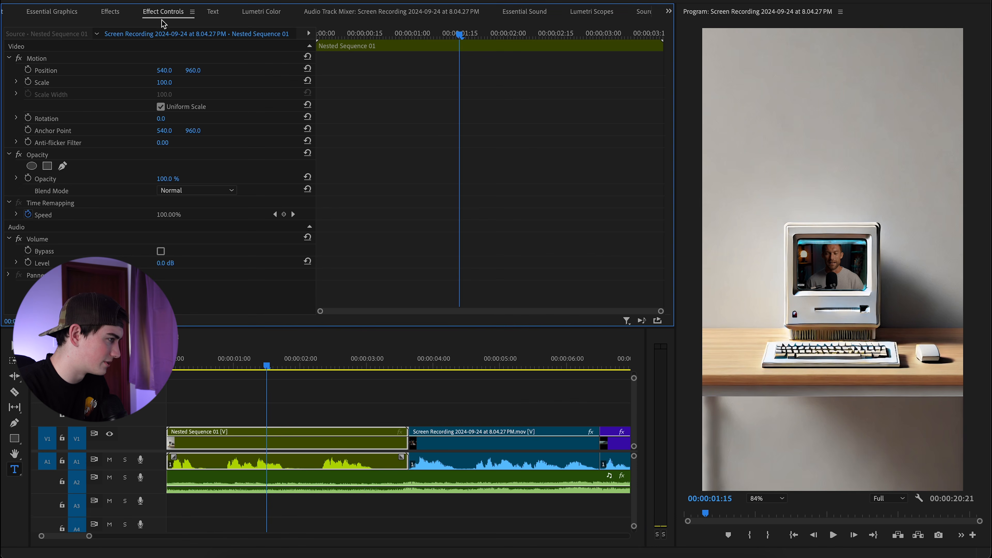
{"action": "mouse_move", "coordinate": [164, 82]}
{"action": "left_mouse_down"}
{"action": "mouse_move", "coordinate": [226, 82]}
{"action": "mouse_move", "coordinate": [177, 82]}
{"action": "left_mouse_up"}
Play the sequence from the start to review the nested result.
{"action": "left_click_drag", "start_coordinate": [270, 366], "coordinate": [167, 365]}
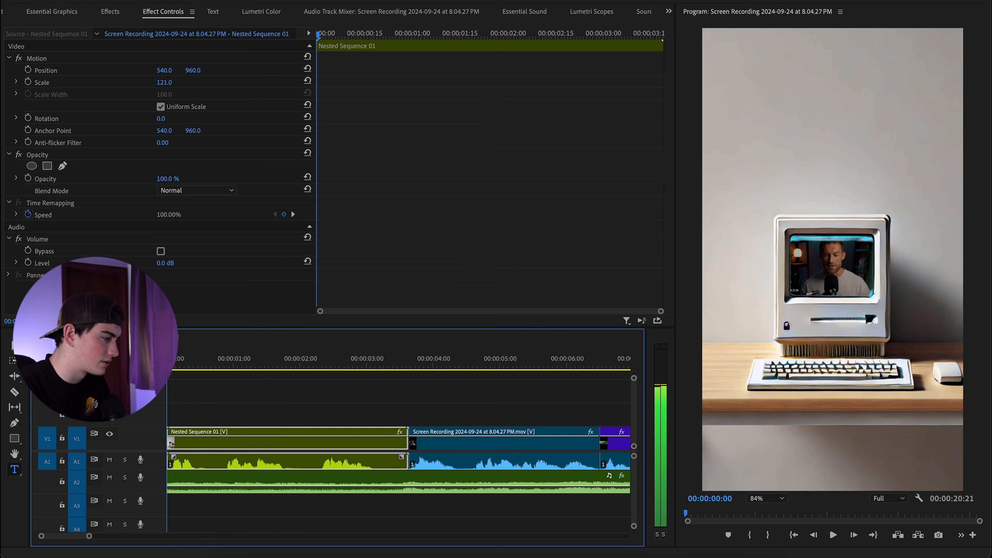
{"action": "left_click", "coordinate": [334, 341]}
{"action": "key", "text": "space"}
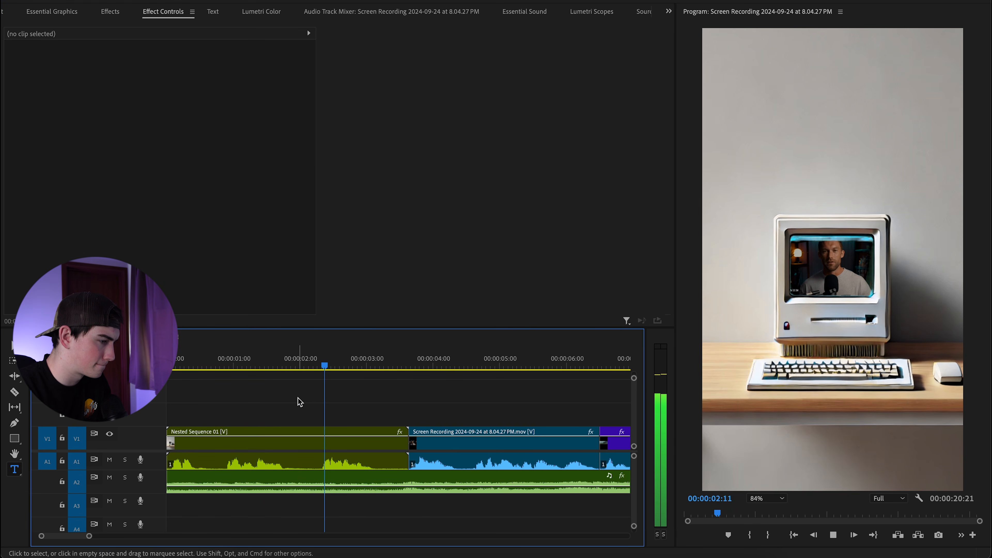
{"action": "key", "text": "space"}
{"action": "key", "text": "Home"}
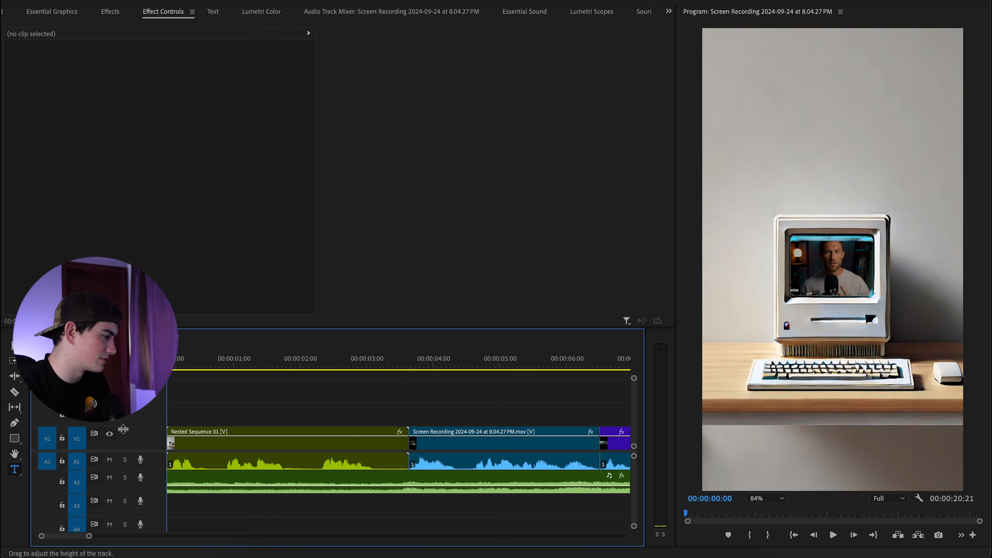
Create a white 'stop' caption and move it up and left in the frame.
{"action": "left_click", "coordinate": [791, 175]}
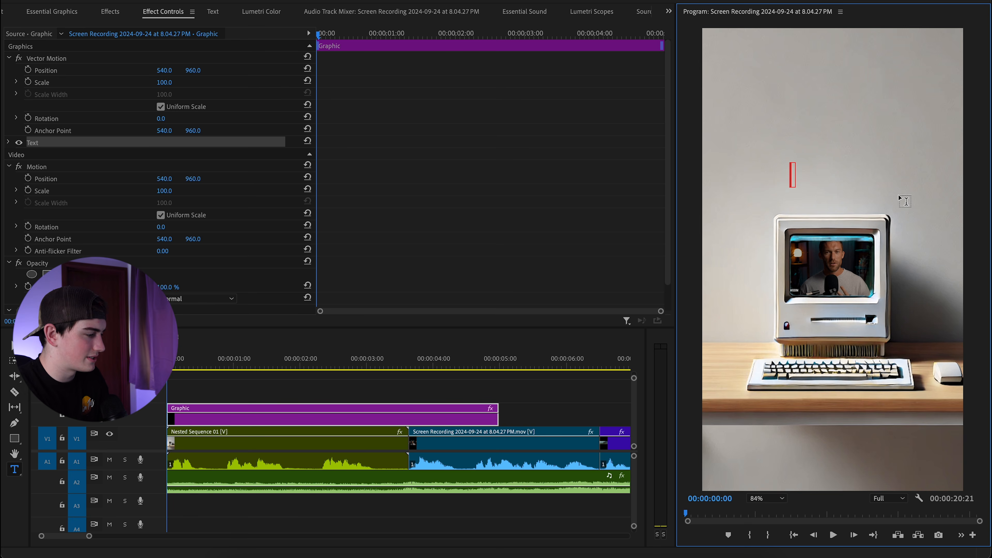
{"action": "type", "text": "stop"}
{"action": "key", "text": "Escape"}
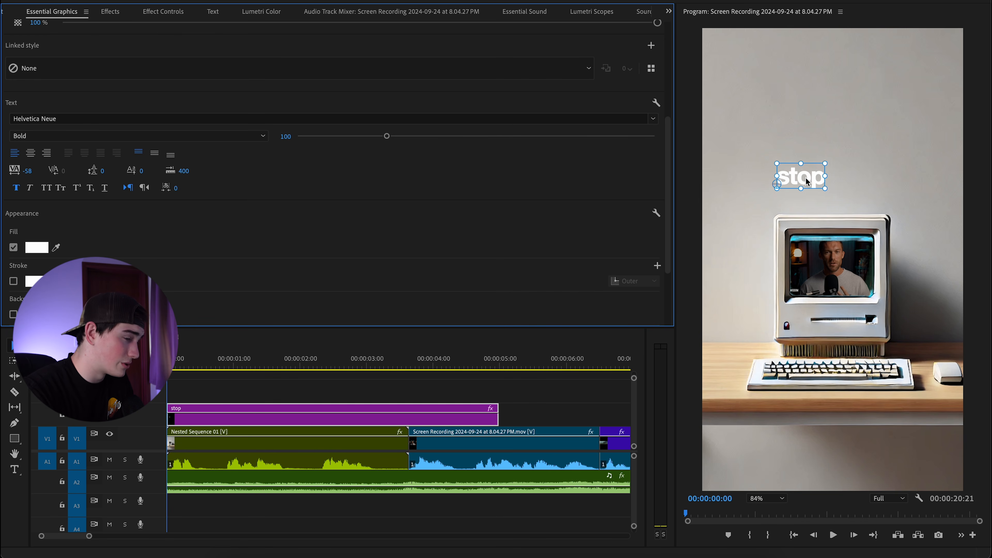
{"action": "left_click_drag", "start_coordinate": [807, 182], "coordinate": [784, 119]}
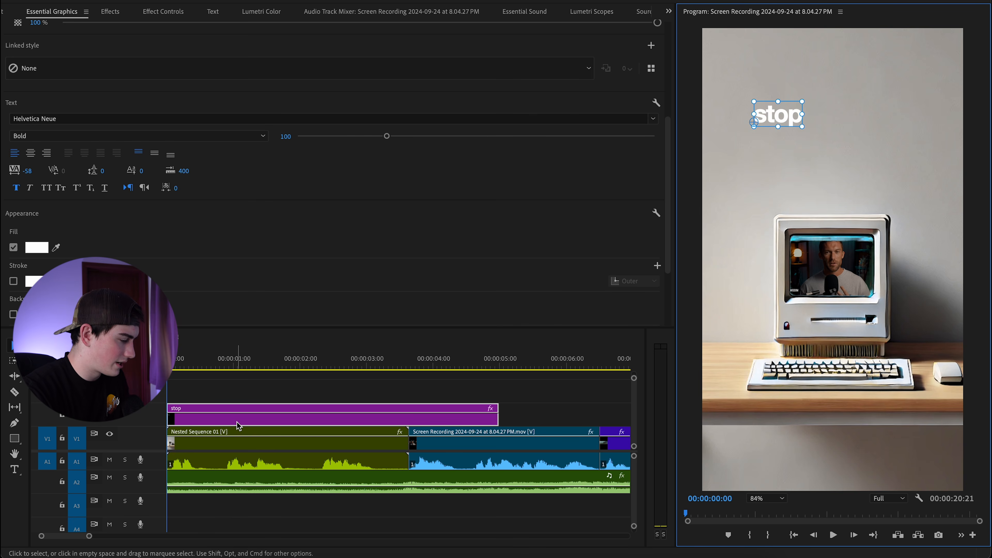
Duplicate the caption to the track above, retype it 'taking things', and place it beneath 'stop'.
{"action": "left_click_drag", "start_coordinate": [200, 422], "coordinate": [211, 396]}
{"action": "scroll", "coordinate": [206, 408], "scroll_direction": "up", "scroll_amount": 3}
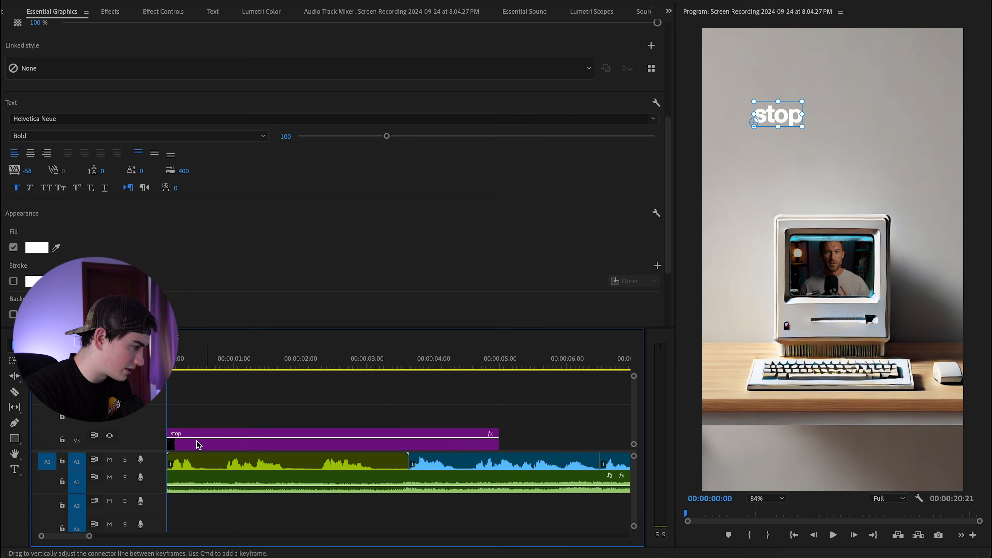
{"action": "left_click", "coordinate": [202, 439]}
{"action": "scroll", "coordinate": [203, 414], "scroll_direction": "down", "scroll_amount": 3}
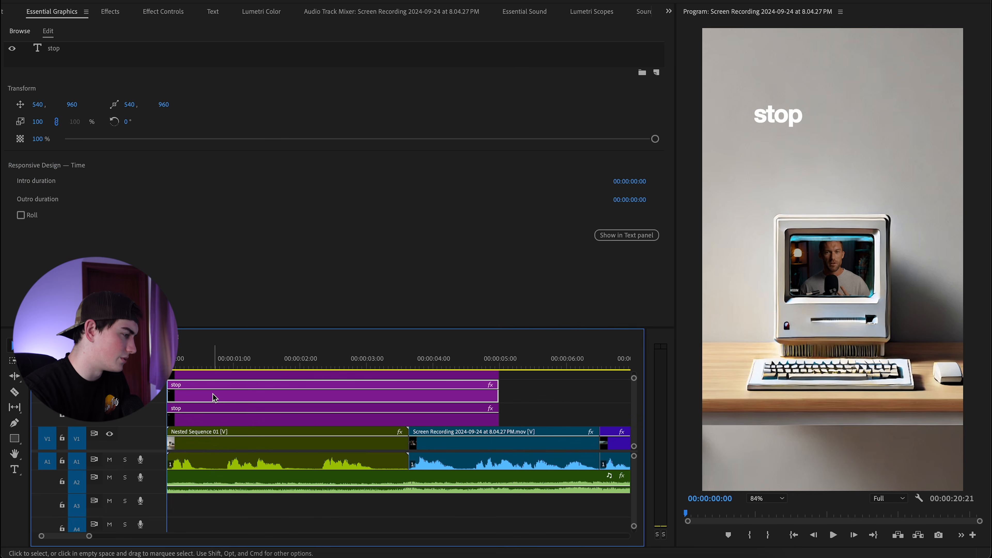
{"action": "left_click_drag", "start_coordinate": [777, 123], "coordinate": [792, 157]}
{"action": "double_click", "coordinate": [798, 150]}
{"action": "type", "text": "taking thiings"}
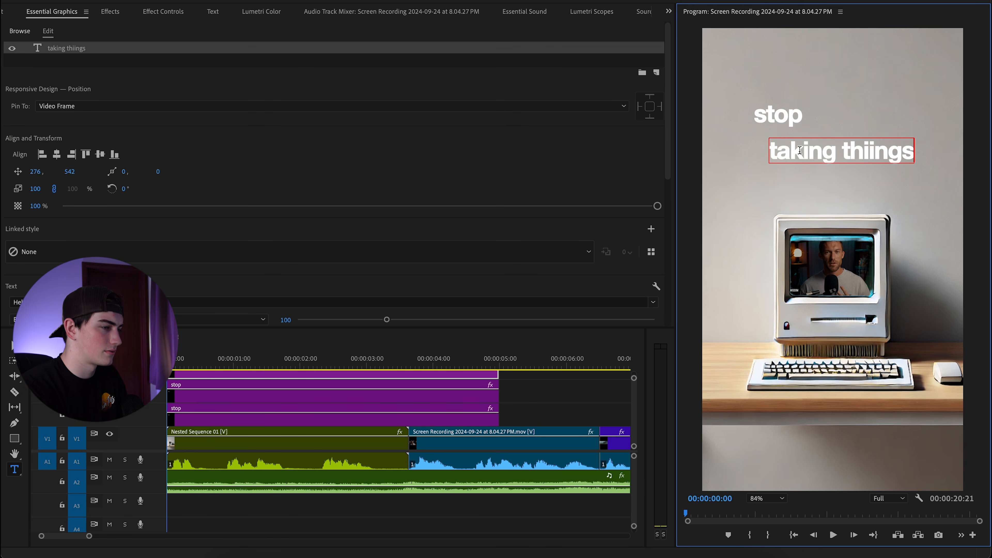
{"action": "key", "text": "BackSpace"}
{"action": "key", "text": "BackSpace"}
{"action": "key", "text": "BackSpace"}
{"action": "key", "text": "BackSpace"}
{"action": "type", "text": "ngs"}
{"action": "left_click", "coordinate": [13, 346]}
{"action": "left_click_drag", "start_coordinate": [769, 163], "coordinate": [754, 172]}
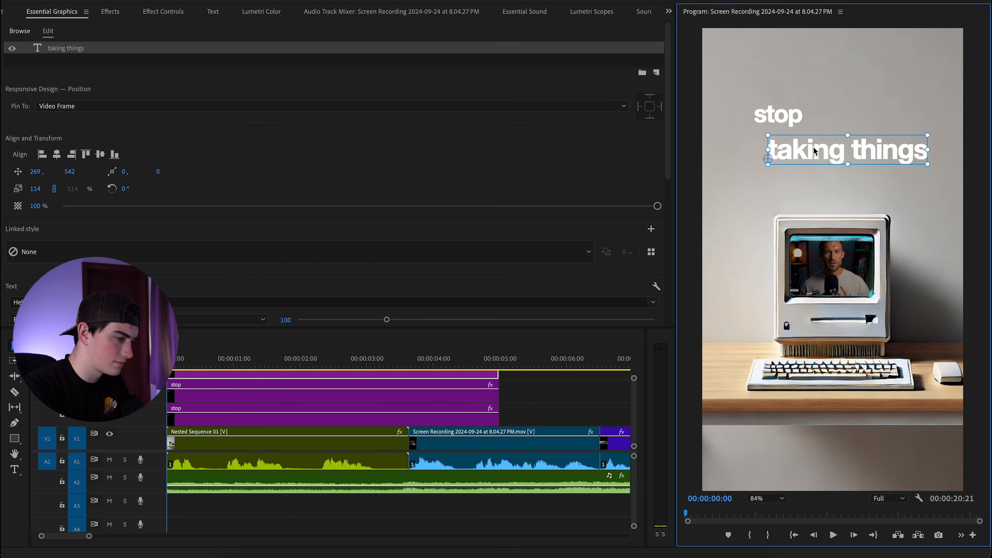
{"action": "left_click_drag", "start_coordinate": [817, 149], "coordinate": [818, 211]}
Add a third caption 'so seriously,' under 'taking things' and nudge 'stop' into place.
{"action": "left_click", "coordinate": [786, 125]}
{"action": "key", "text": "t"}
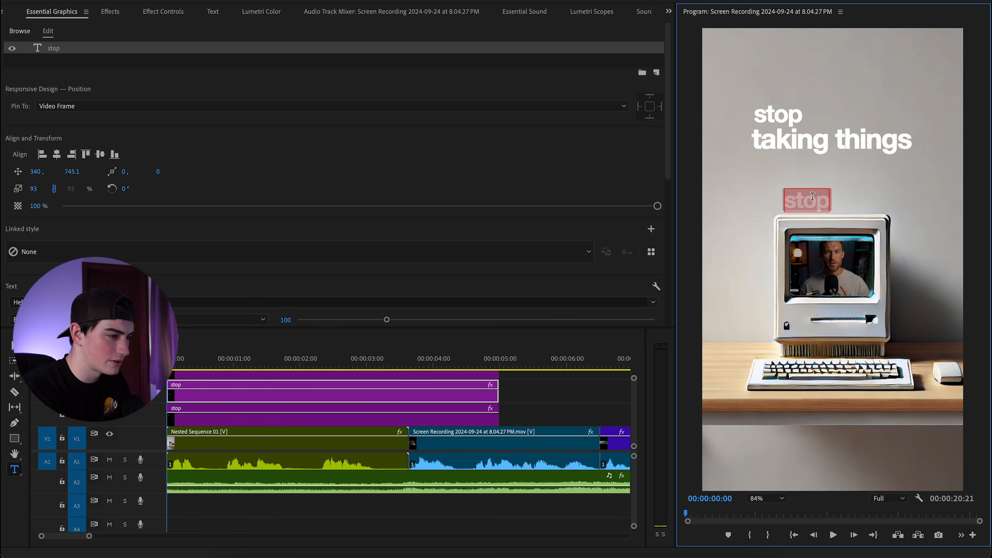
{"action": "type", "text": "so seriously"}
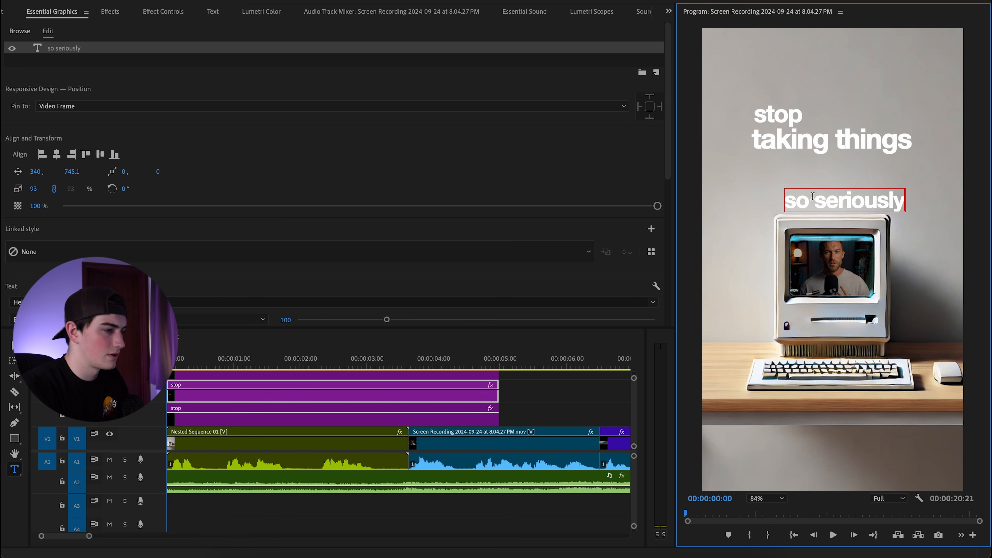
{"action": "type", "text": ","}
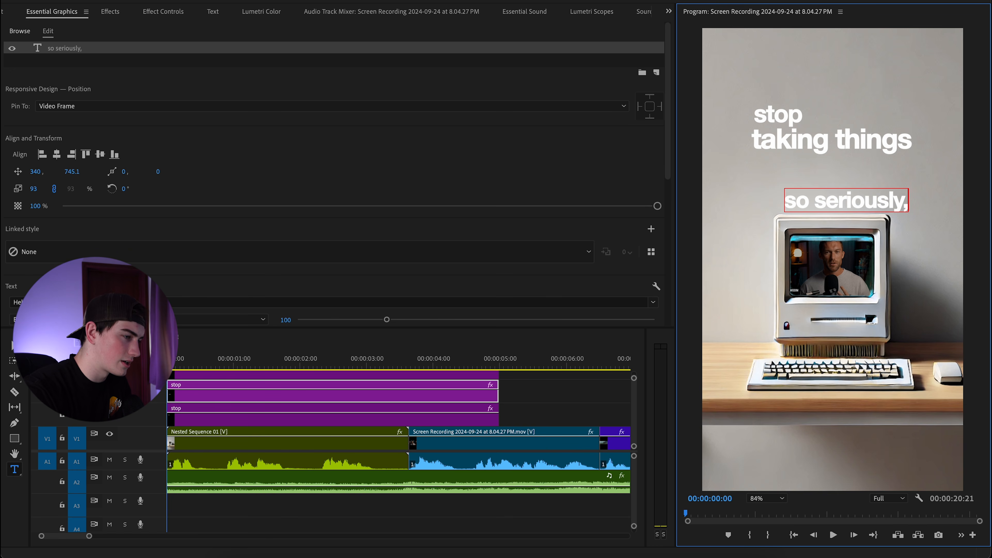
{"action": "left_click", "coordinate": [14, 345]}
{"action": "left_click_drag", "start_coordinate": [844, 203], "coordinate": [842, 165]}
{"action": "left_click", "coordinate": [885, 213]}
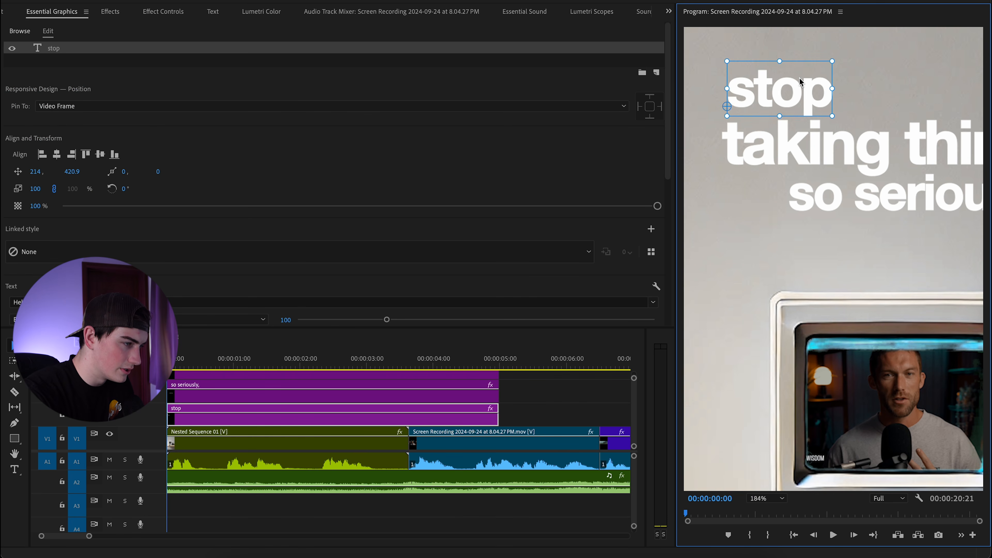
{"action": "left_click_drag", "start_coordinate": [812, 98], "coordinate": [791, 109]}
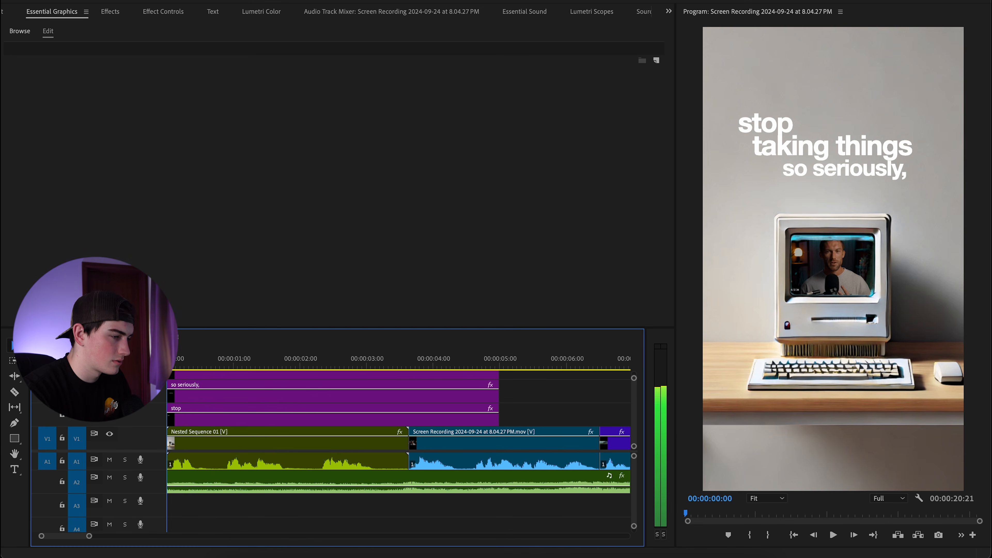
{"action": "key", "text": "space"}
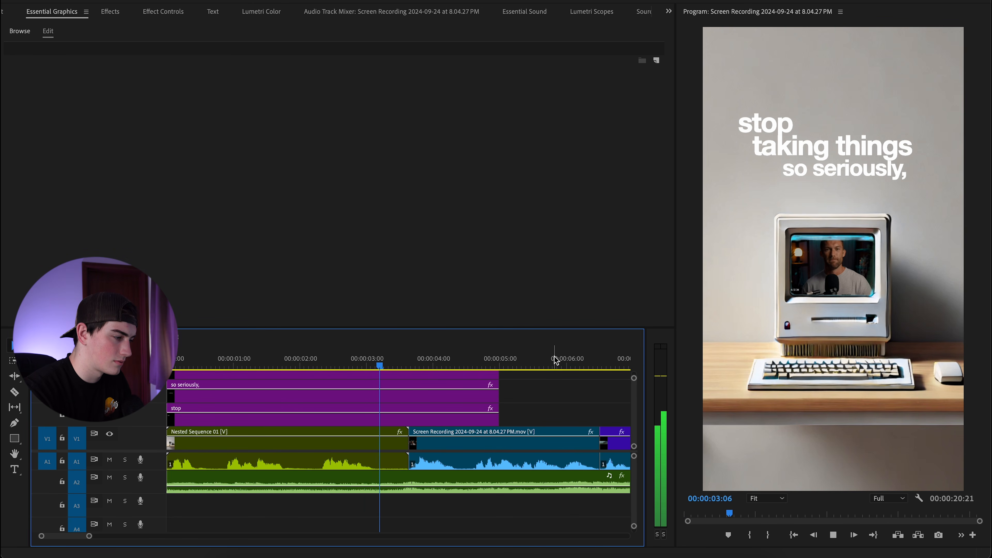
Trim the 'stop' and 'taking things' caption clips to end with the first clip.
{"action": "key", "text": "space"}
{"action": "left_click_drag", "start_coordinate": [498, 415], "coordinate": [409, 404]}
{"action": "scroll", "coordinate": [446, 410], "scroll_direction": "up", "scroll_amount": 3}
{"action": "left_click_drag", "start_coordinate": [496, 420], "coordinate": [409, 420]}
{"action": "scroll", "coordinate": [409, 420], "scroll_direction": "down", "scroll_amount": 2}
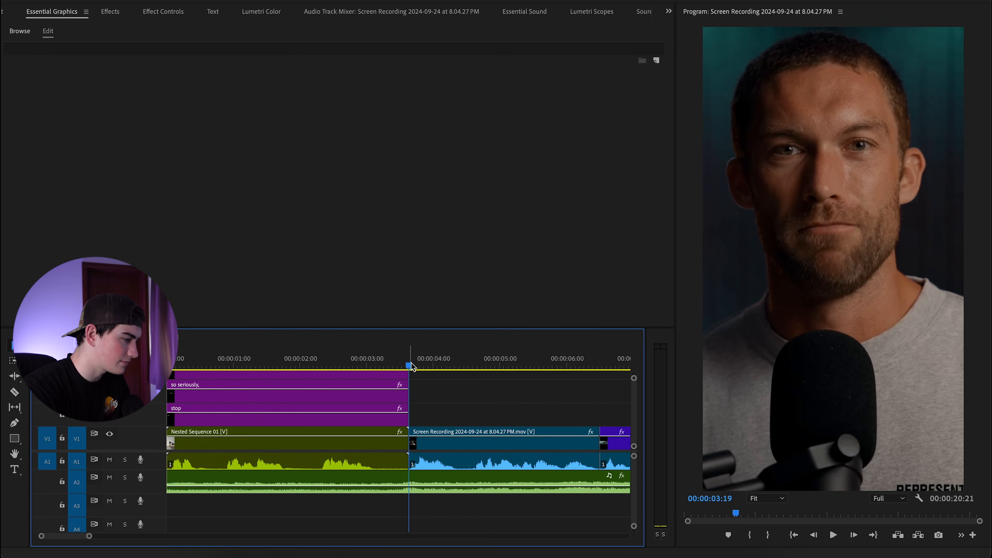
{"action": "key", "text": "Home"}
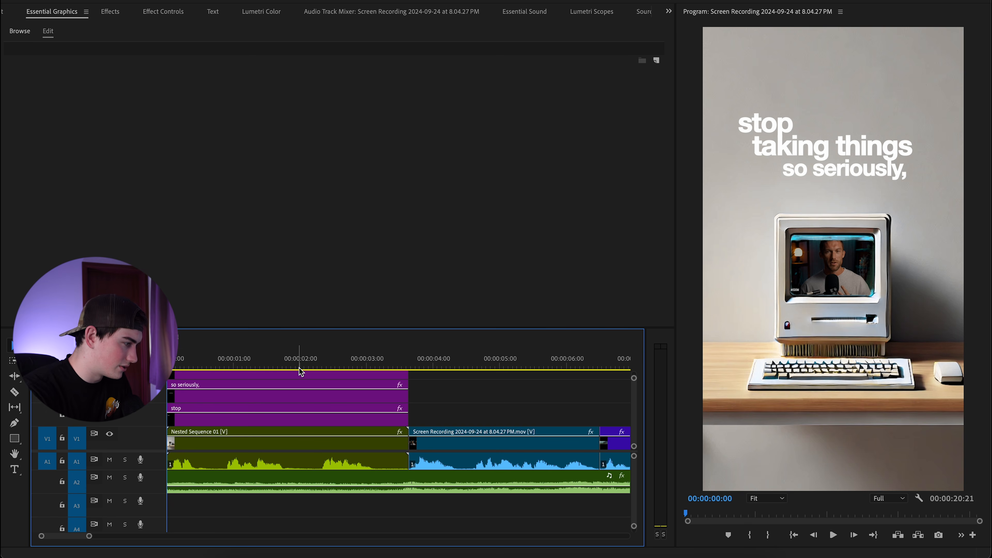
Trim the 'taking things' clip to start at 00:00:01:00 and preview the delay.
{"action": "left_click", "coordinate": [184, 363]}
{"action": "scroll", "coordinate": [186, 400], "scroll_direction": "up", "scroll_amount": 2}
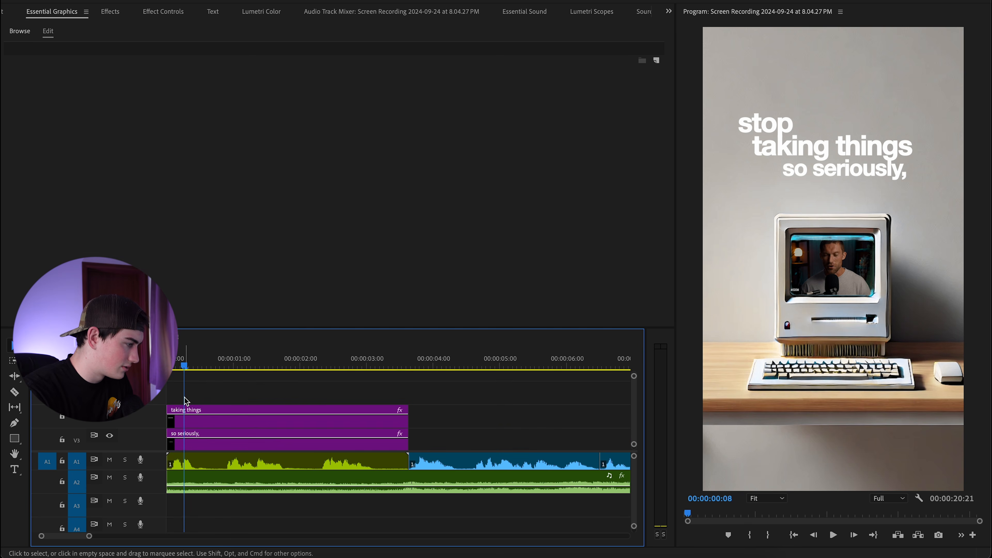
{"action": "key", "text": "Home"}
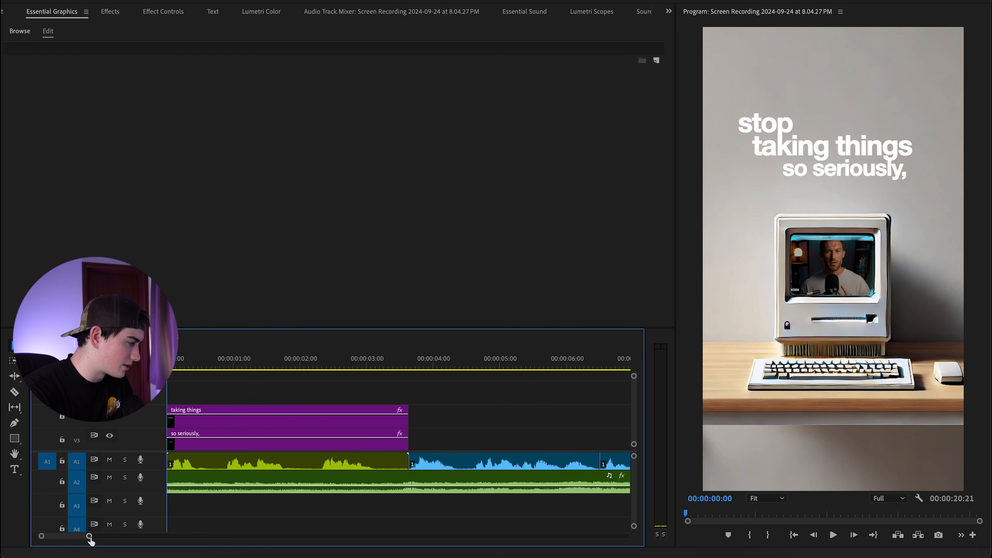
{"action": "left_click_drag", "start_coordinate": [90, 536], "coordinate": [64, 537]}
{"action": "scroll", "coordinate": [218, 429], "scroll_direction": "down", "scroll_amount": 3}
{"action": "left_click_drag", "start_coordinate": [171, 384], "coordinate": [335, 398]}
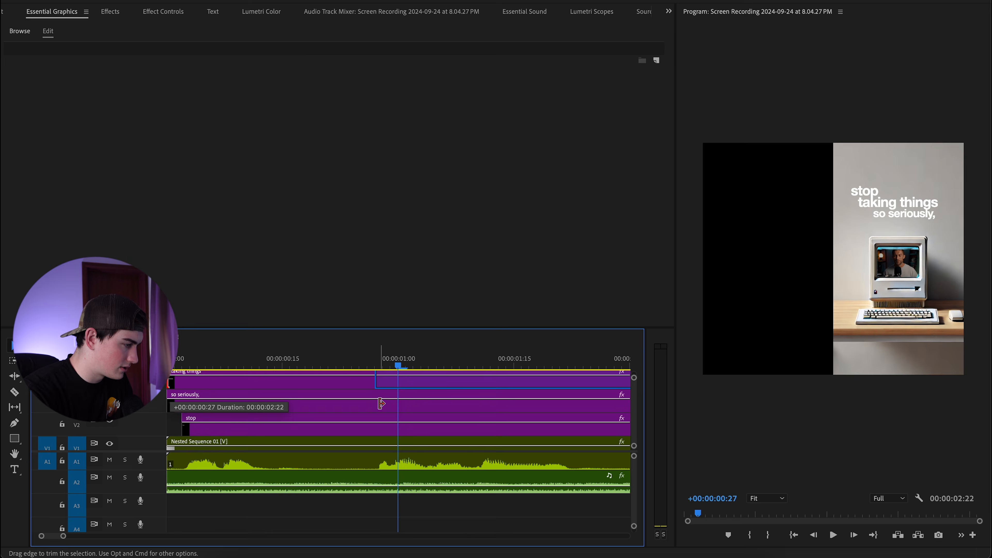
{"action": "left_click_drag", "start_coordinate": [381, 403], "coordinate": [378, 403]}
{"action": "left_click", "coordinate": [343, 365]}
{"action": "key", "text": "space"}
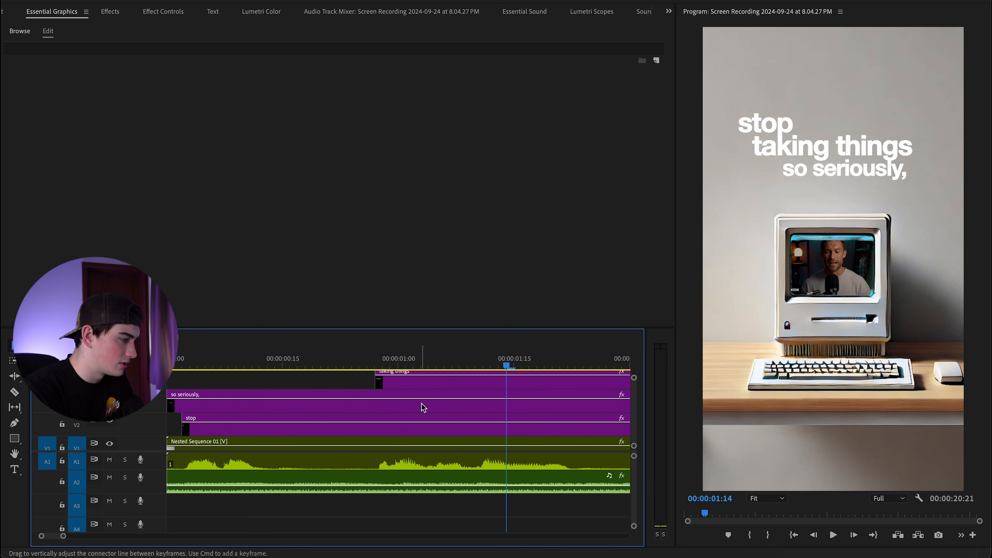
{"action": "scroll", "coordinate": [423, 408], "scroll_direction": "up", "scroll_amount": 4}
Add a rectangle opacity mask over the start of 'taking things' with feather 1.0.
{"action": "left_click", "coordinate": [422, 365]}
{"action": "left_click", "coordinate": [451, 426]}
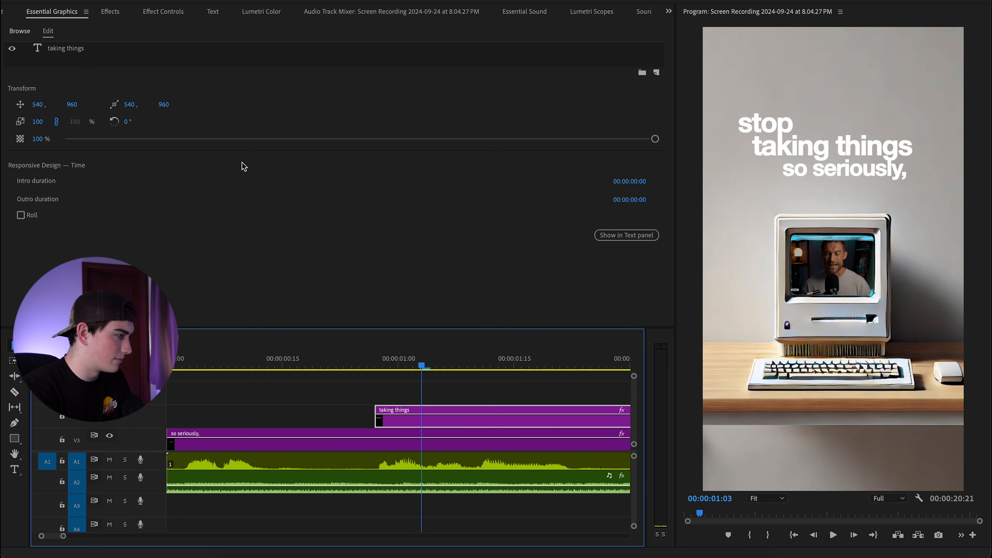
{"action": "left_click", "coordinate": [163, 12]}
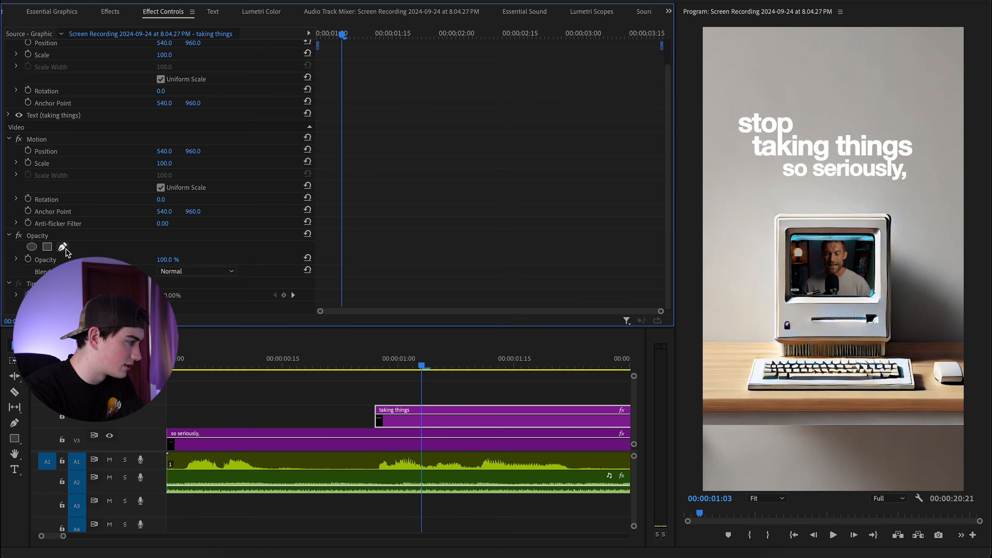
{"action": "left_click", "coordinate": [47, 247]}
{"action": "left_click_drag", "start_coordinate": [836, 241], "coordinate": [764, 126]}
{"action": "left_click_drag", "start_coordinate": [795, 90], "coordinate": [831, 85]}
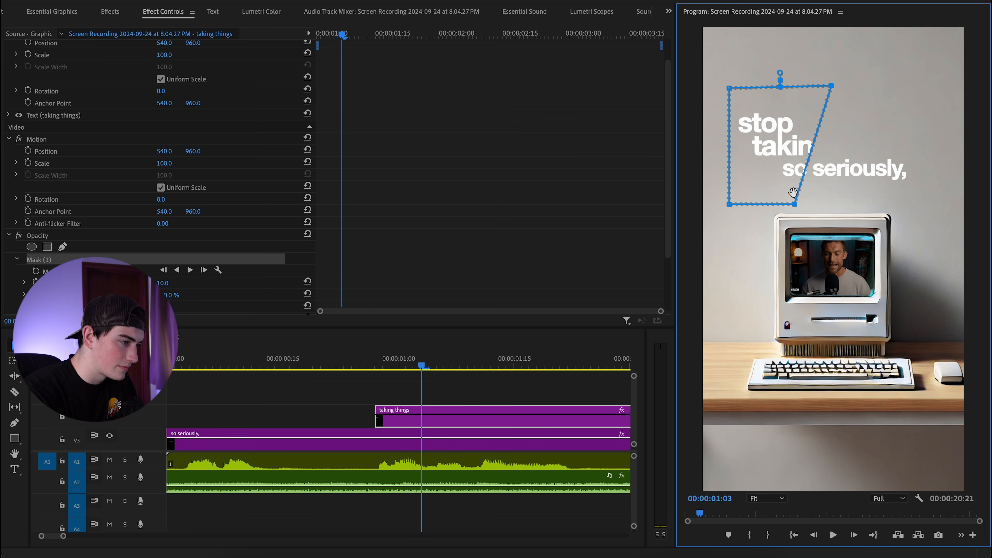
{"action": "left_click_drag", "start_coordinate": [794, 204], "coordinate": [837, 209]}
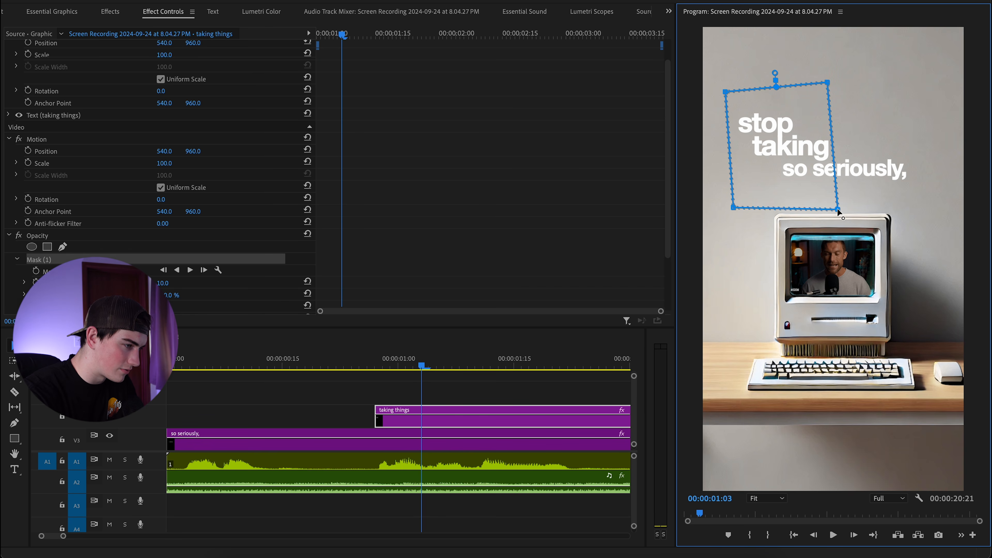
{"action": "left_click_drag", "start_coordinate": [160, 285], "coordinate": [174, 282]}
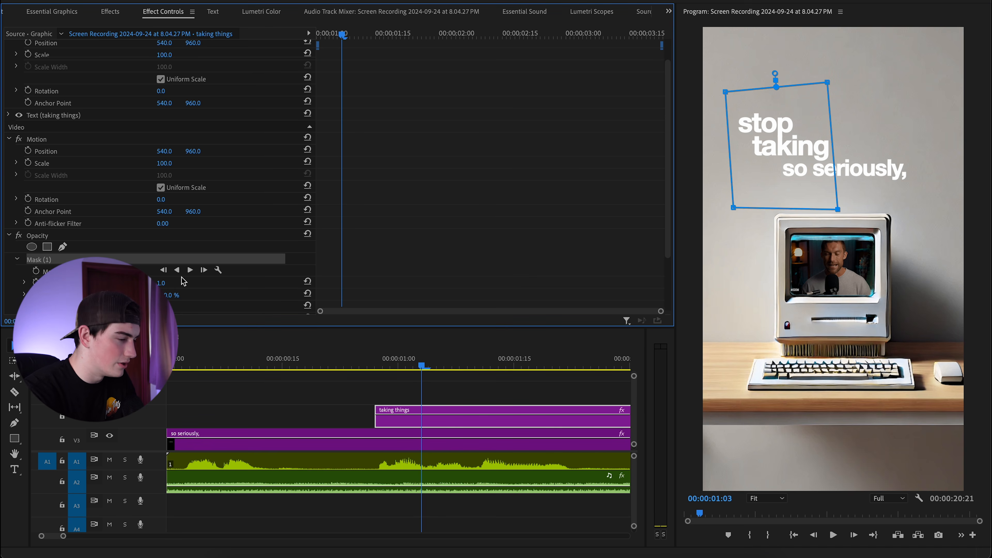
{"action": "scroll", "coordinate": [253, 229], "scroll_direction": "down", "scroll_amount": 2}
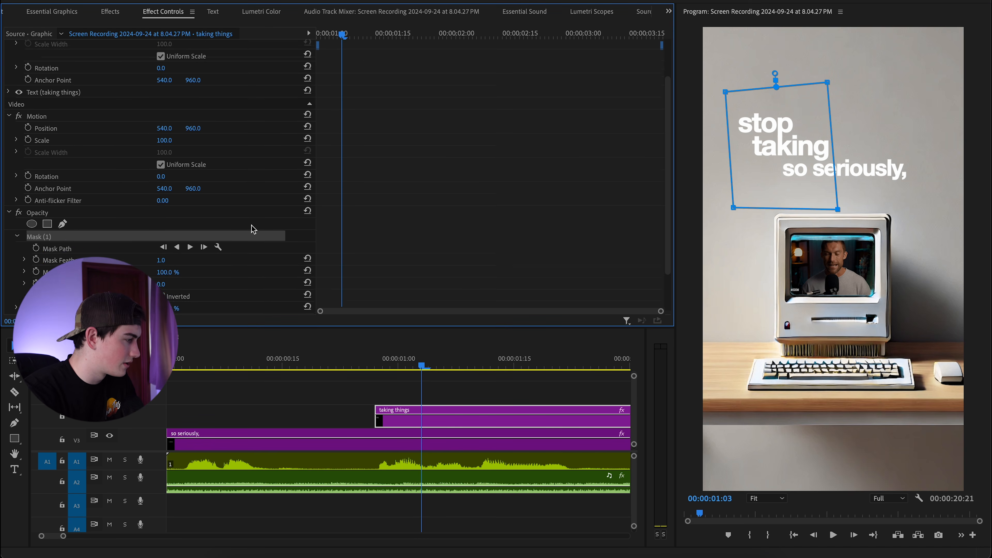
Set the first Mask Path keyframe and preview the caption from before it starts.
{"action": "left_click", "coordinate": [36, 248]}
{"action": "left_click", "coordinate": [424, 422]}
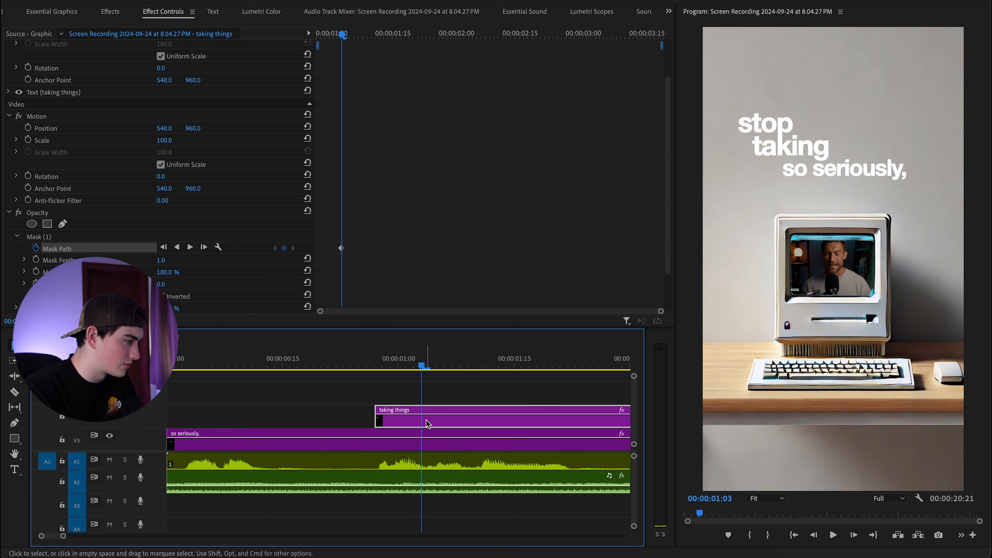
{"action": "key", "text": "space"}
{"action": "left_click", "coordinate": [373, 365]}
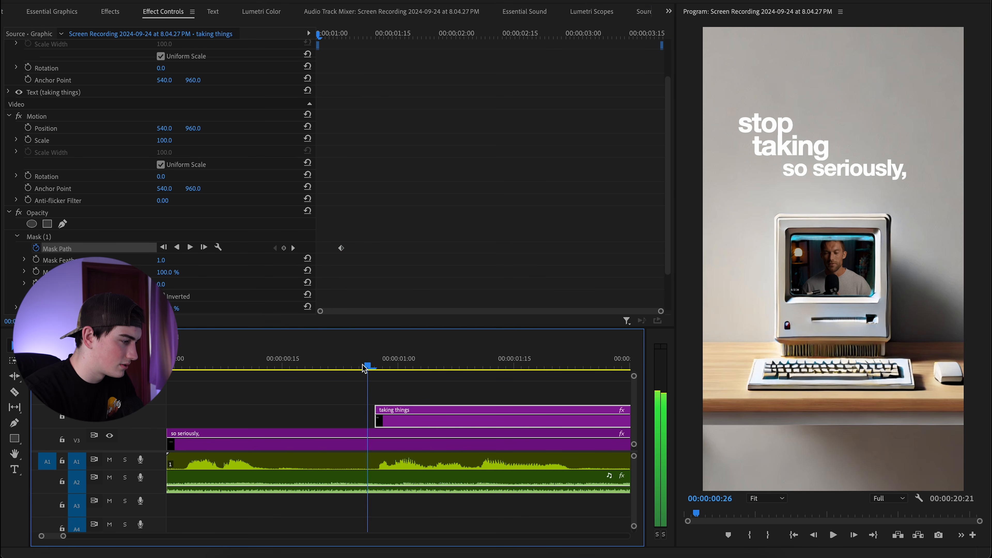
{"action": "key", "text": "space"}
{"action": "left_click", "coordinate": [475, 365]}
{"action": "key", "text": "space"}
{"action": "left_click", "coordinate": [474, 365]}
Keyframe the mask at 1:10 widened to reveal the full line, then play the wipe.
{"action": "left_click", "coordinate": [284, 249]}
{"action": "key", "text": "space"}
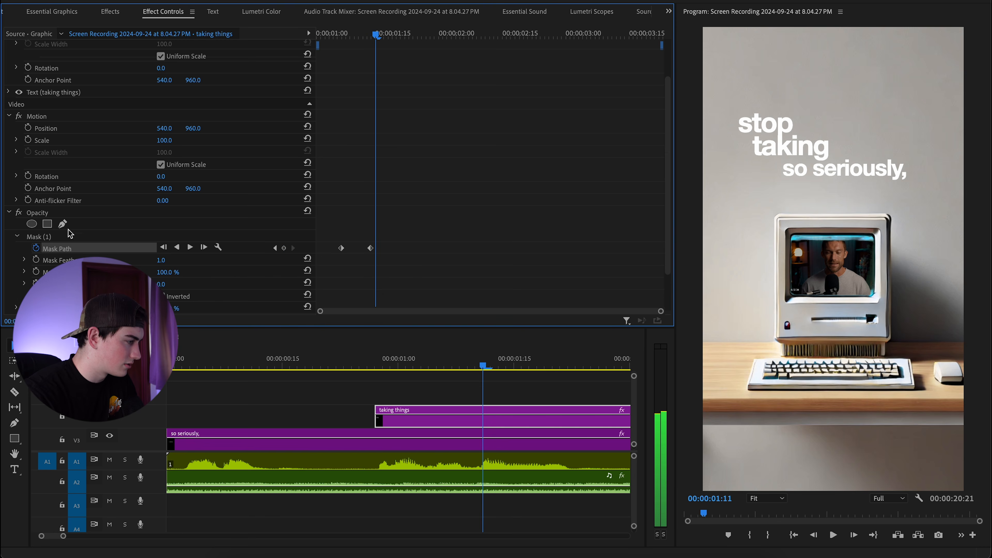
{"action": "left_click", "coordinate": [84, 230]}
{"action": "left_click_drag", "start_coordinate": [825, 85], "coordinate": [949, 83]}
{"action": "left_click_drag", "start_coordinate": [838, 210], "coordinate": [903, 205]}
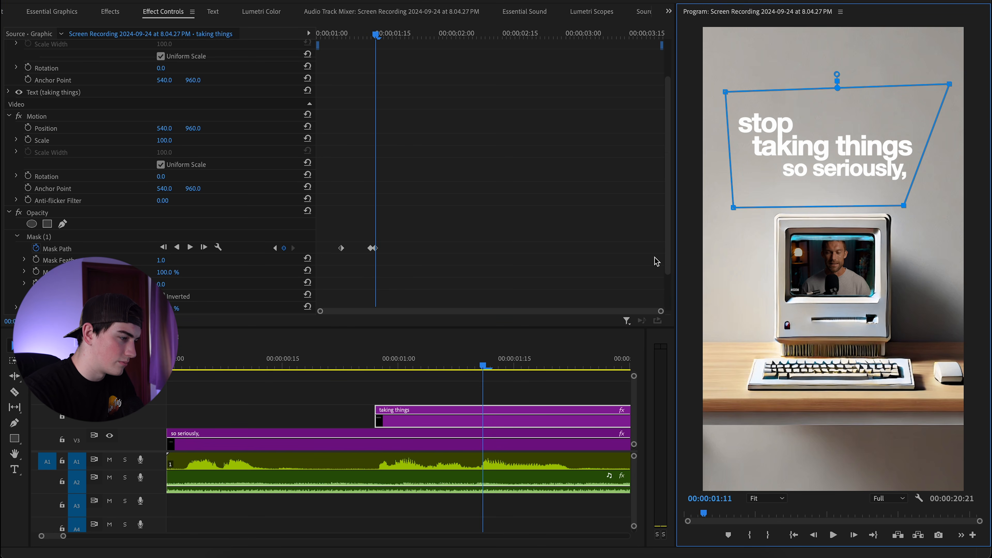
{"action": "left_click_drag", "start_coordinate": [483, 366], "coordinate": [346, 371]}
{"action": "key", "text": "space"}
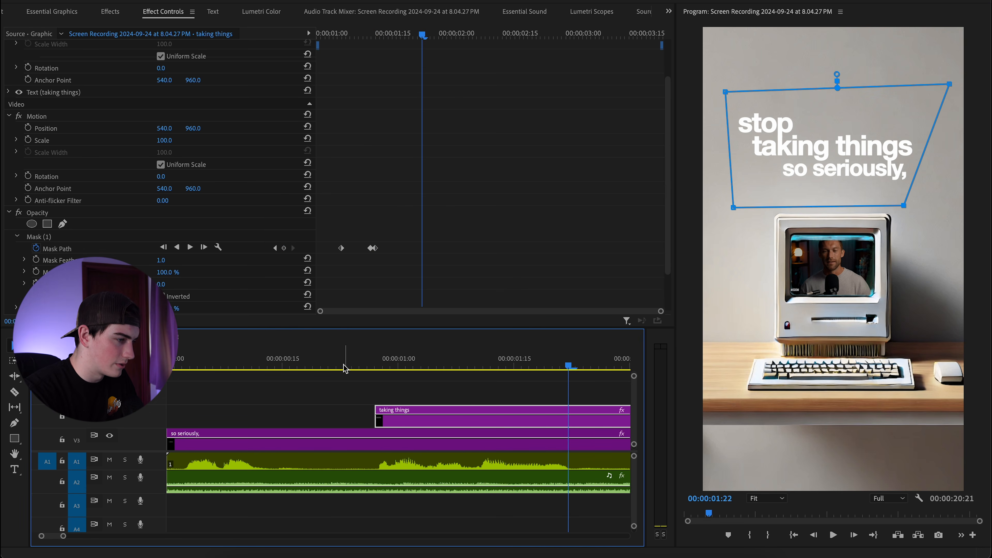
Add a rectangle opacity mask to the 'so seriously,' caption.
{"action": "left_click", "coordinate": [287, 445]}
{"action": "scroll", "coordinate": [141, 250], "scroll_direction": "down", "scroll_amount": 2}
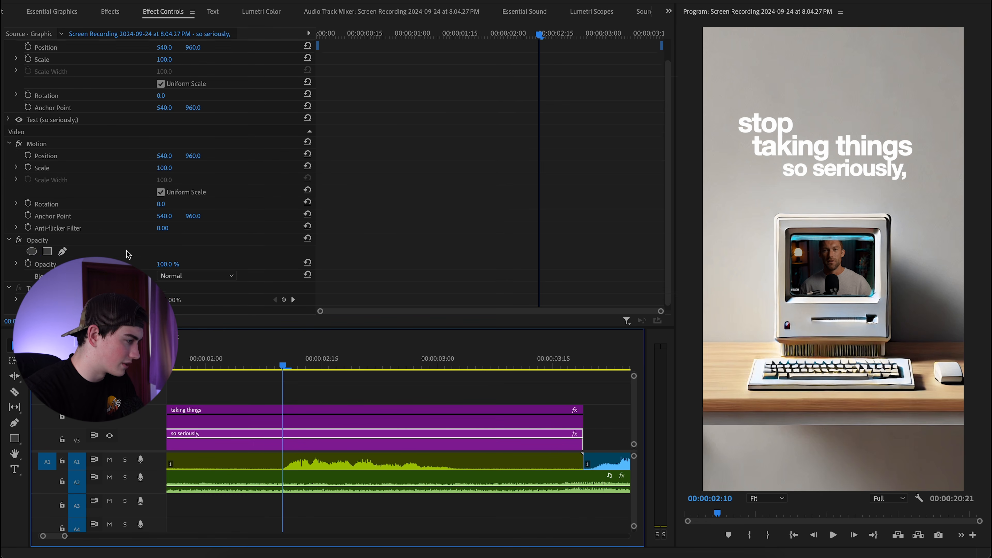
{"action": "left_click", "coordinate": [48, 247]}
{"action": "left_click", "coordinate": [336, 367]}
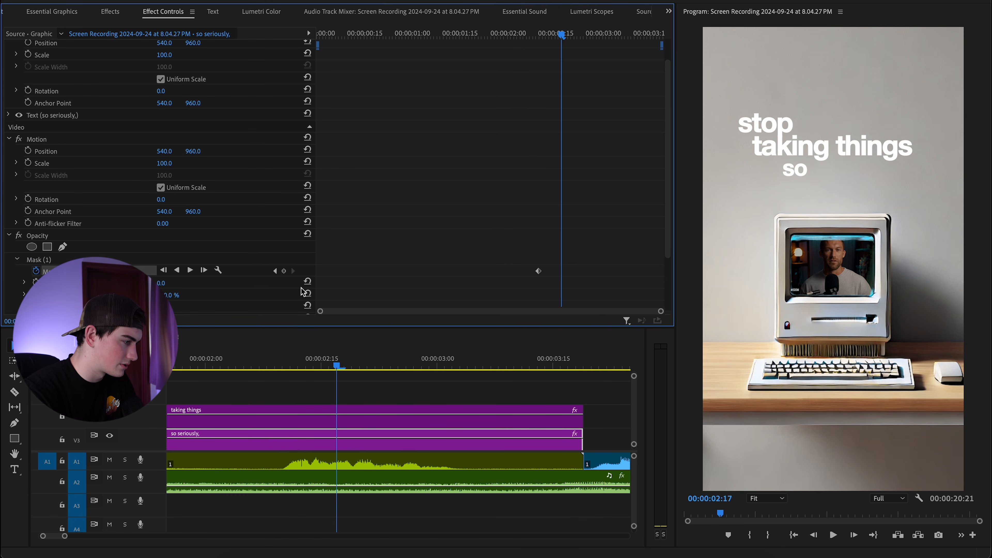
Keyframe the Mask Path at 02:16 and 02:17.
{"action": "left_click", "coordinate": [287, 271]}
{"action": "key", "text": "Left"}
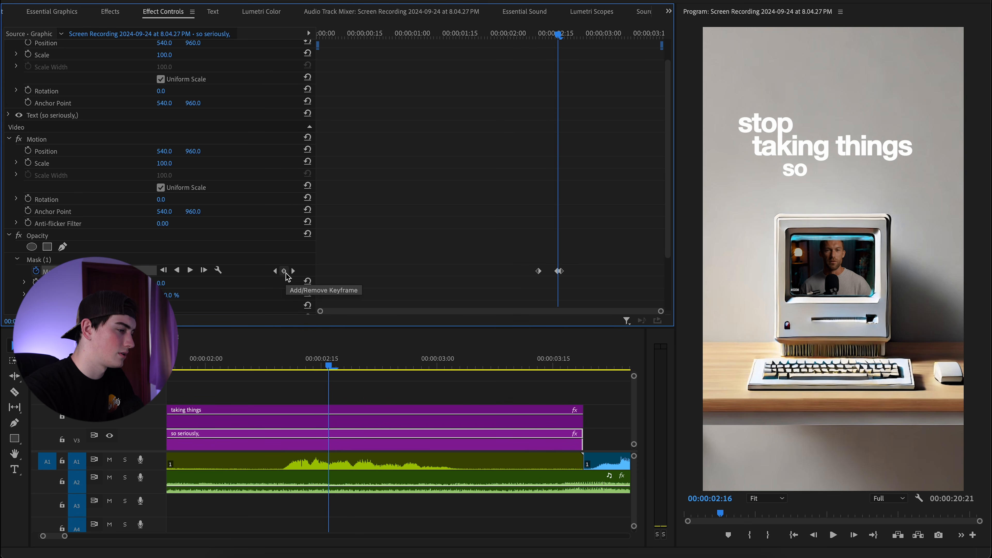
{"action": "key", "text": "Right"}
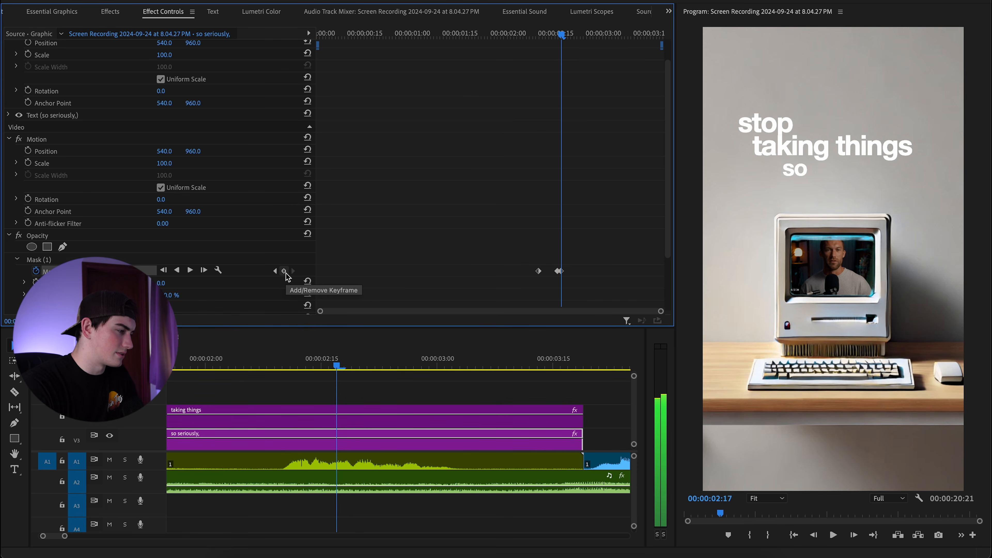
{"action": "key", "text": "Left"}
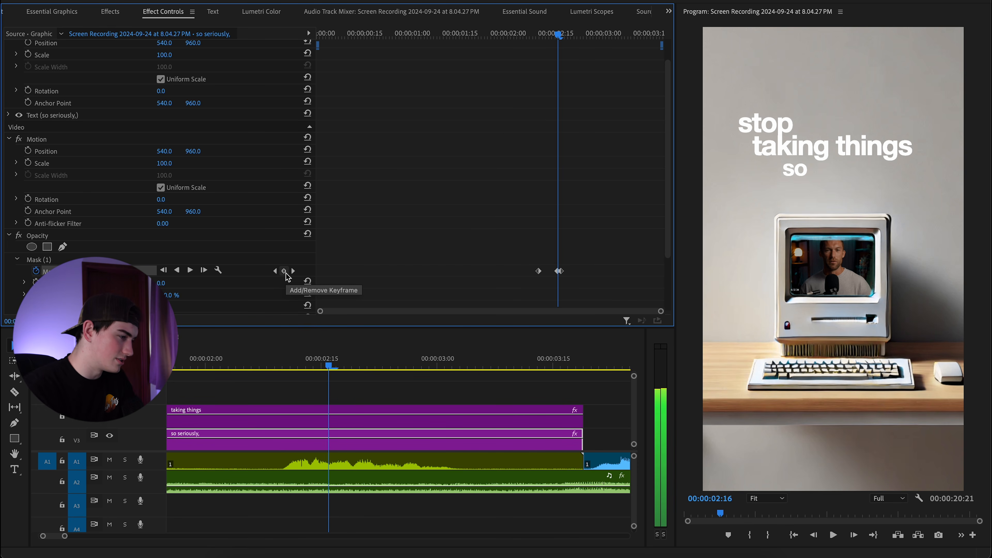
{"action": "key", "text": "Right"}
{"action": "key", "text": "Left"}
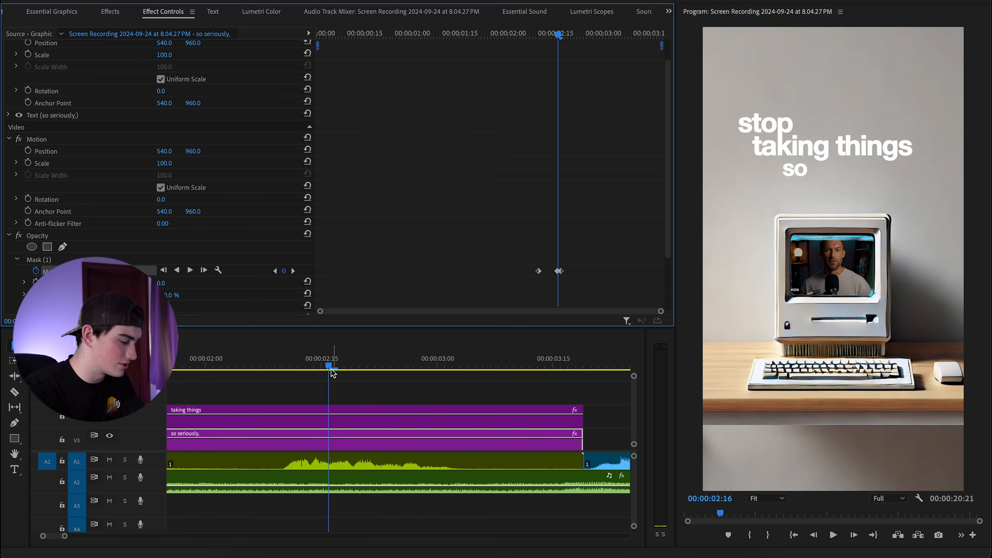
{"action": "key", "text": "Right"}
Widen the mask at 02:17 to reveal all of 'so seriously,' and preview from the start.
{"action": "left_click", "coordinate": [123, 261]}
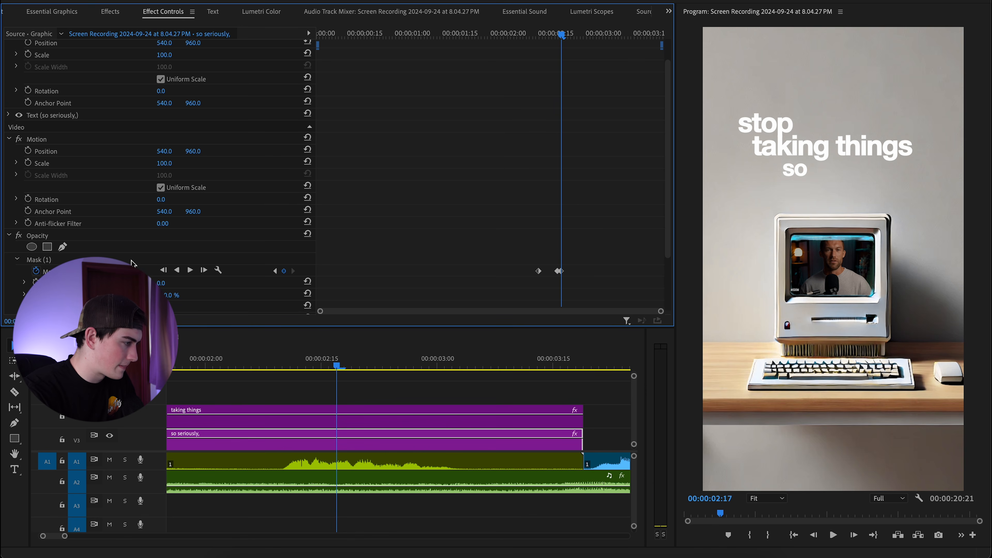
{"action": "left_click_drag", "start_coordinate": [819, 219], "coordinate": [950, 216]}
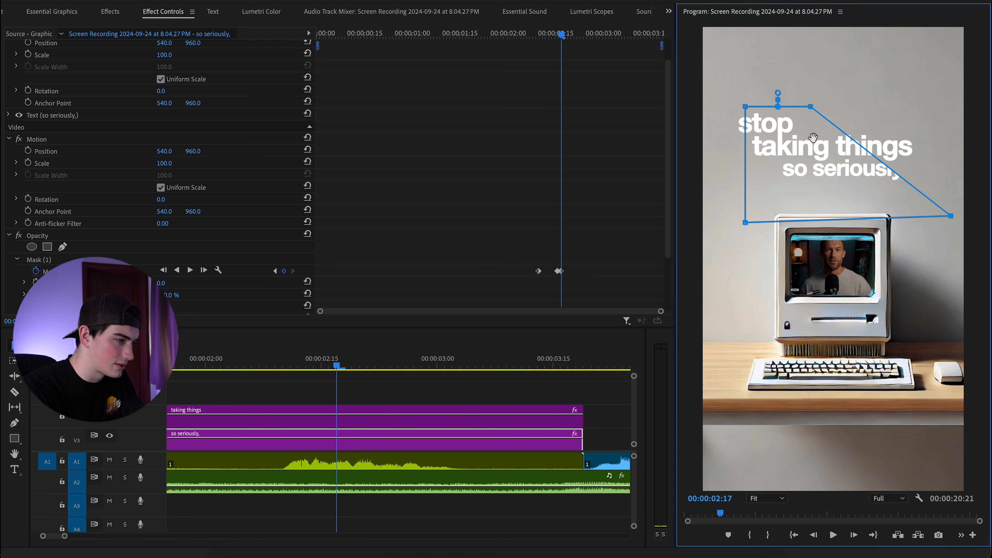
{"action": "left_click", "coordinate": [275, 367]}
{"action": "left_click_drag", "start_coordinate": [274, 368], "coordinate": [172, 367]}
{"action": "key", "text": "space"}
{"action": "key", "text": "minus"}
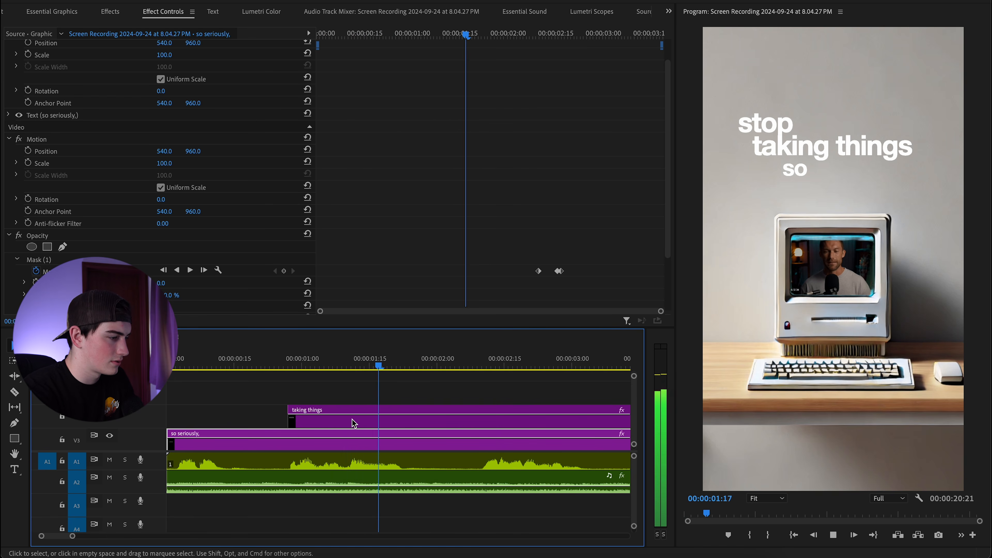
{"action": "key", "text": "space"}
{"action": "scroll", "coordinate": [375, 434], "scroll_direction": "down", "scroll_amount": 2}
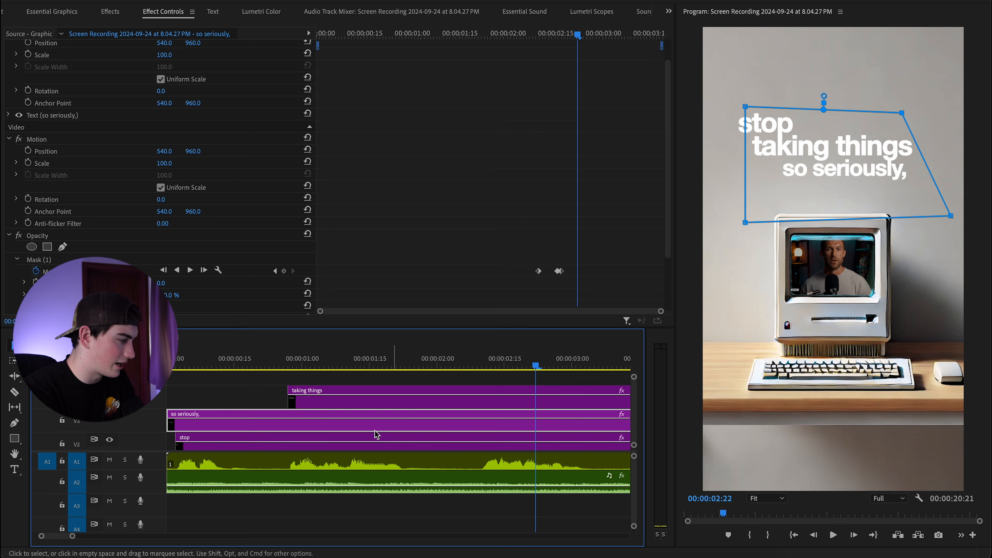
Move the 'so seriously,' clip to start around 02:10 and preview it.
{"action": "key", "text": "minus"}
{"action": "left_click_drag", "start_coordinate": [181, 427], "coordinate": [436, 427]}
{"action": "key", "text": "space"}
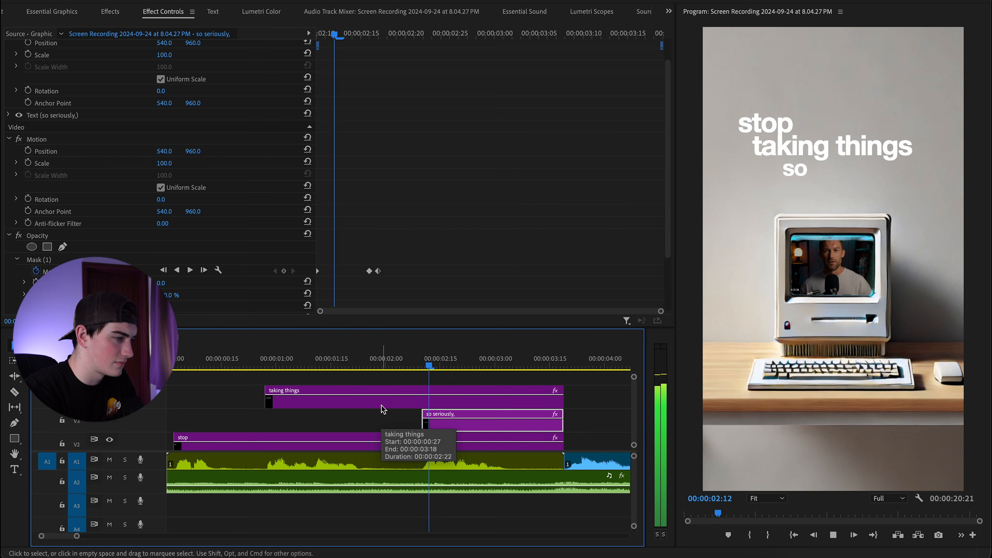
{"action": "key", "text": "space"}
{"action": "left_click_drag", "start_coordinate": [405, 366], "coordinate": [294, 369]}
Slide the 'taking things' Mask Path keyframes earlier in Effect Controls.
{"action": "left_click", "coordinate": [338, 404]}
{"action": "scroll", "coordinate": [416, 296], "scroll_direction": "down", "scroll_amount": 3}
{"action": "left_click", "coordinate": [373, 241]}
{"action": "scroll", "coordinate": [371, 249], "scroll_direction": "up", "scroll_amount": 3}
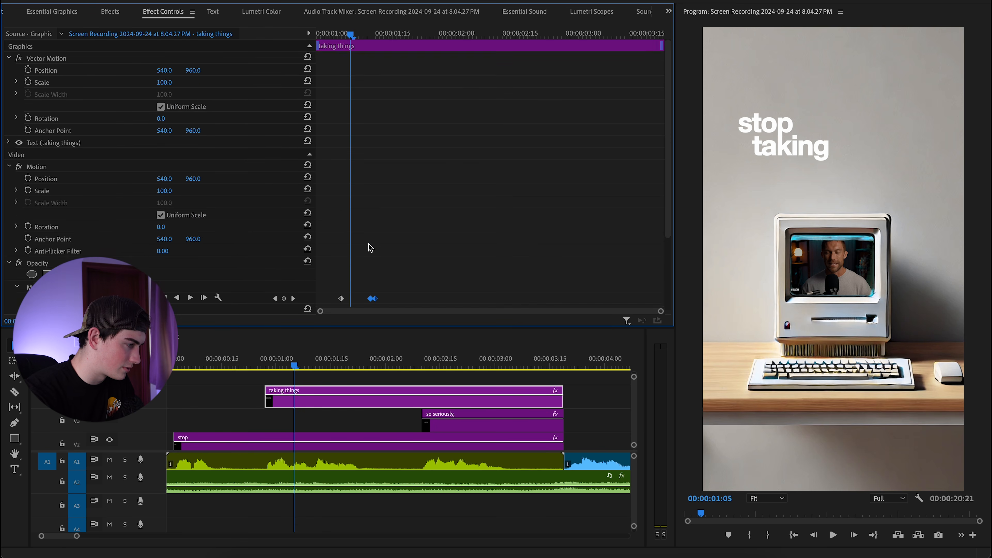
{"action": "scroll", "coordinate": [367, 277], "scroll_direction": "down", "scroll_amount": 3}
{"action": "left_click_drag", "start_coordinate": [320, 311], "coordinate": [421, 312]}
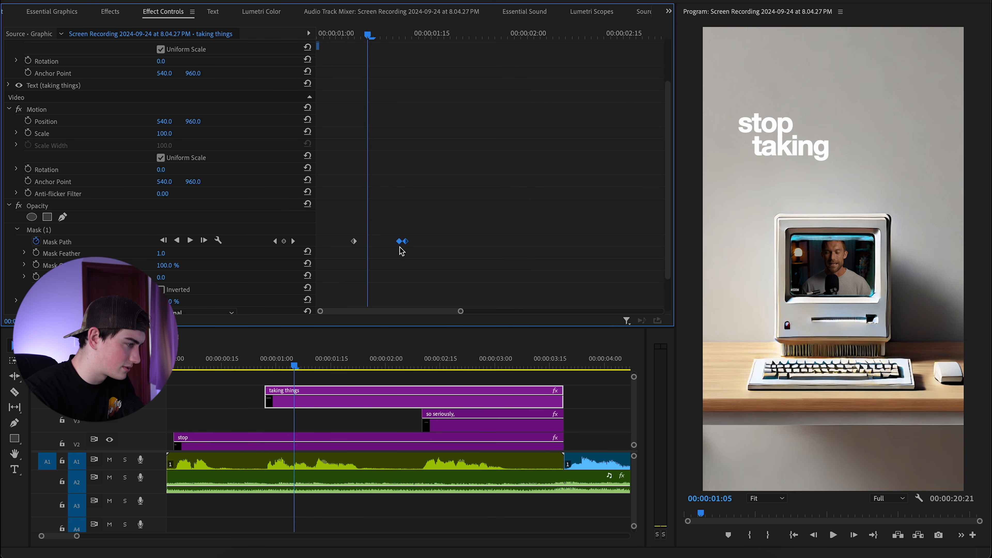
{"action": "left_click_drag", "start_coordinate": [399, 241], "coordinate": [386, 241]}
Play the sequence from the beginning to check the new caption timing.
{"action": "left_click", "coordinate": [239, 363]}
{"action": "key", "text": "space"}
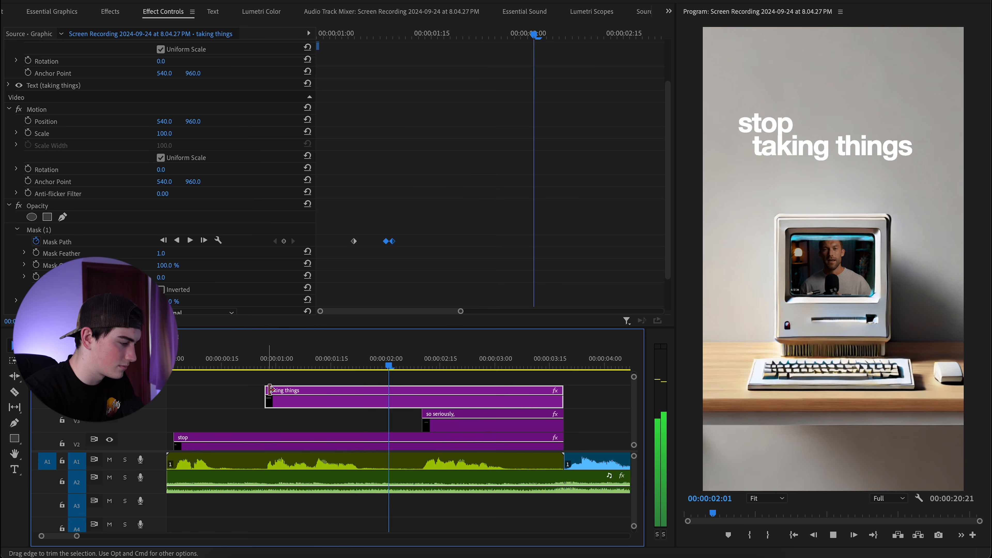
{"action": "key", "text": "minus"}
{"action": "key", "text": "minus"}
{"action": "key", "text": "space"}
{"action": "left_click_drag", "start_coordinate": [282, 365], "coordinate": [167, 365]}
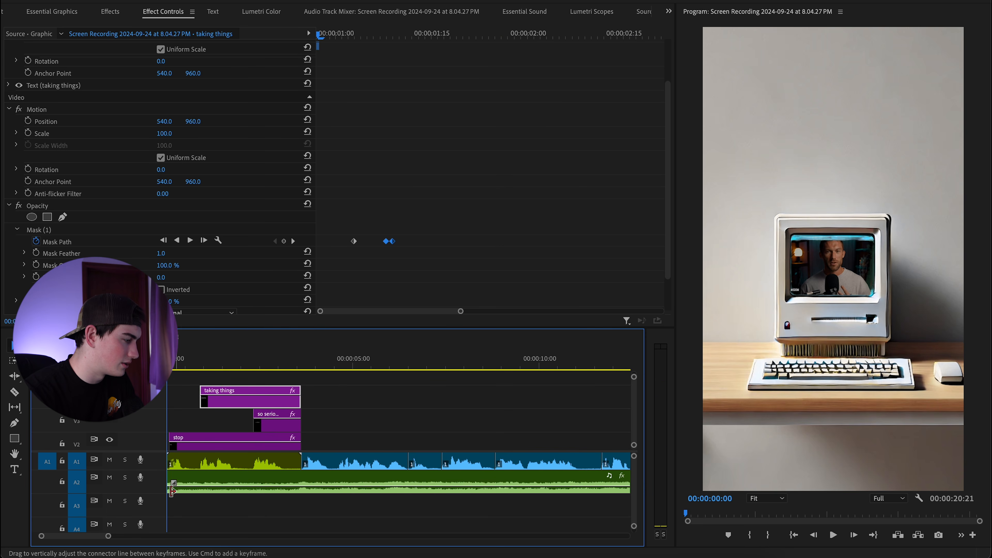
{"action": "left_click_drag", "start_coordinate": [108, 536], "coordinate": [76, 536]}
{"action": "key", "text": "space"}
{"action": "key", "text": "space"}
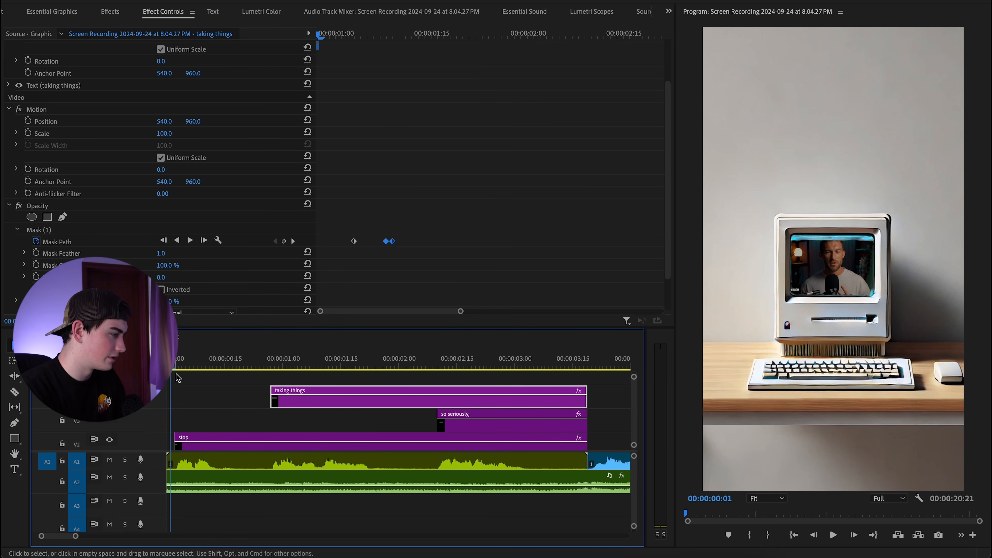
Save the project and return the playhead to the start of the sequence.
{"action": "left_click", "coordinate": [93, 0]}
{"action": "left_click", "coordinate": [124, 135]}
{"action": "left_click", "coordinate": [114, 14]}
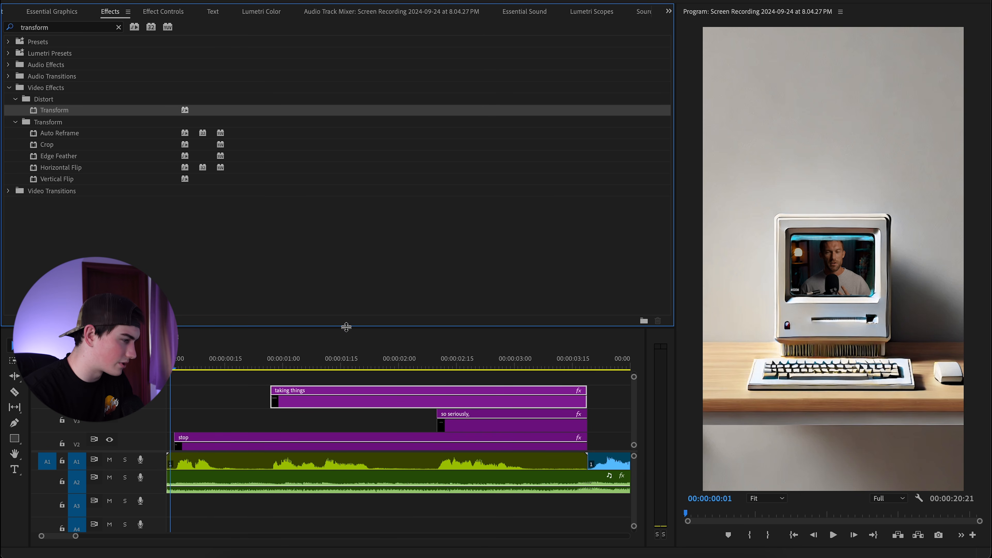
{"action": "left_click_drag", "start_coordinate": [364, 365], "coordinate": [448, 365]}
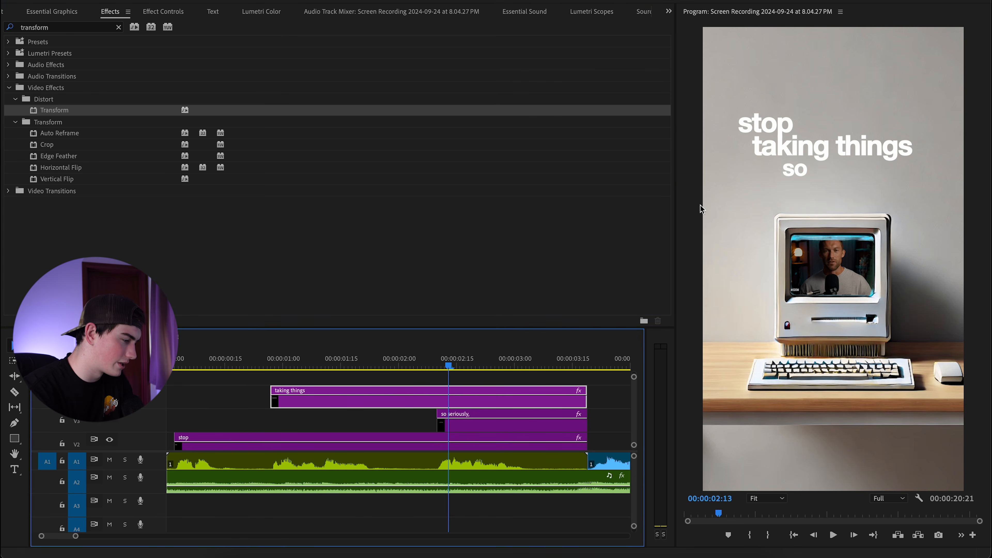
{"action": "key", "text": "Home"}
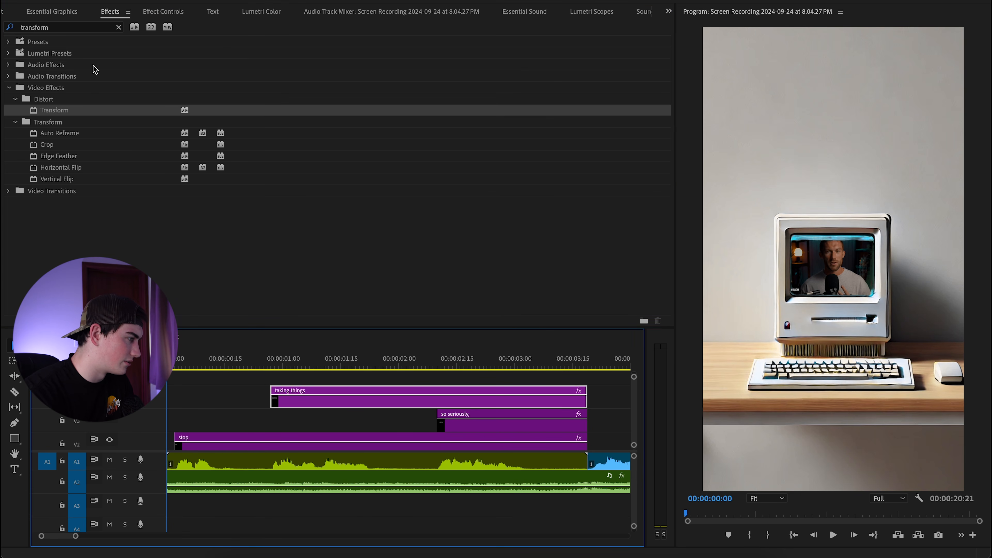
Search for Gaussian Blur and apply it to the 'taking things' caption clip.
{"action": "left_click", "coordinate": [119, 27]}
{"action": "type", "text": "gaussian"}
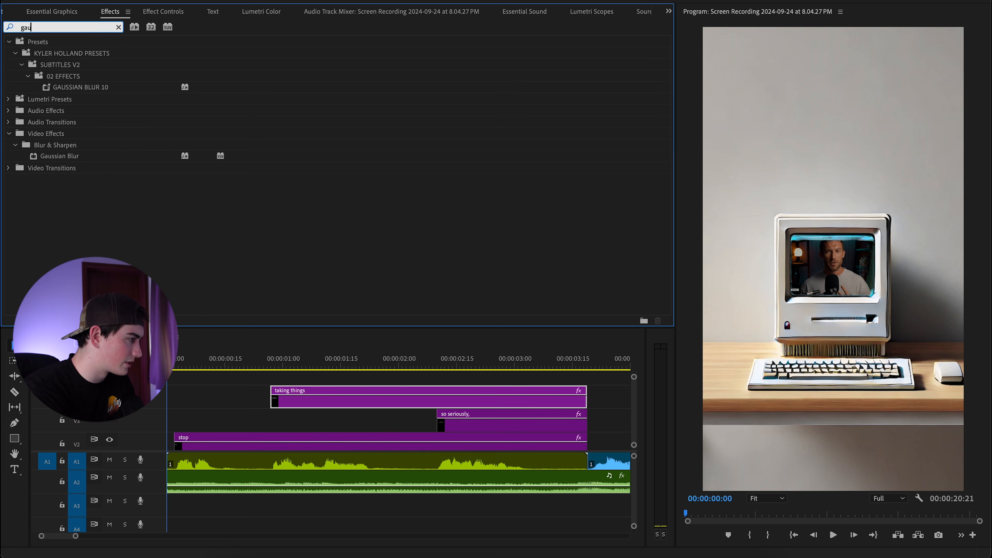
{"action": "left_click", "coordinate": [83, 155]}
{"action": "left_click_drag", "start_coordinate": [88, 157], "coordinate": [332, 401]}
Set the Gaussian Blur Blurriness on 'taking things' to 5.
{"action": "left_click", "coordinate": [172, 11]}
{"action": "scroll", "coordinate": [111, 211], "scroll_direction": "down", "scroll_amount": 4}
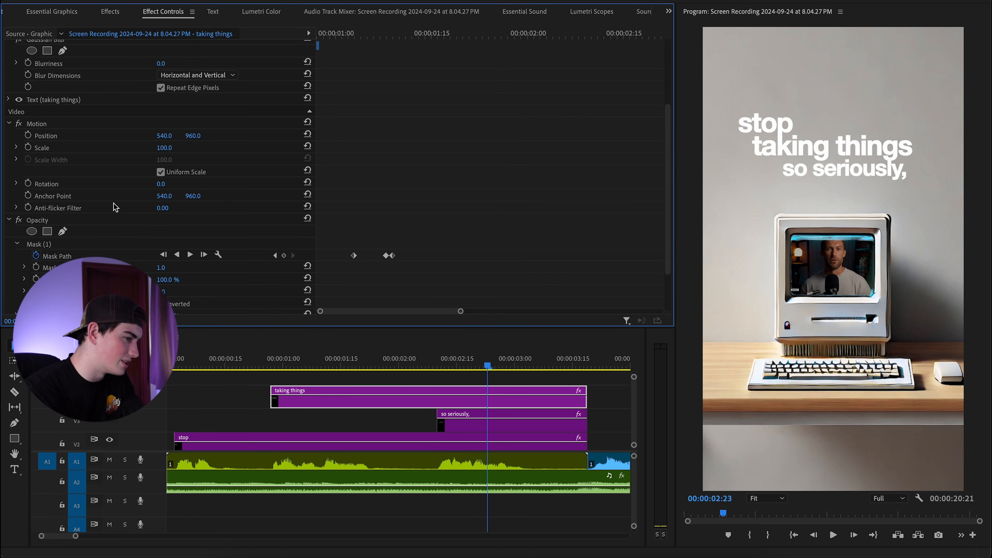
{"action": "scroll", "coordinate": [116, 204], "scroll_direction": "down", "scroll_amount": 1}
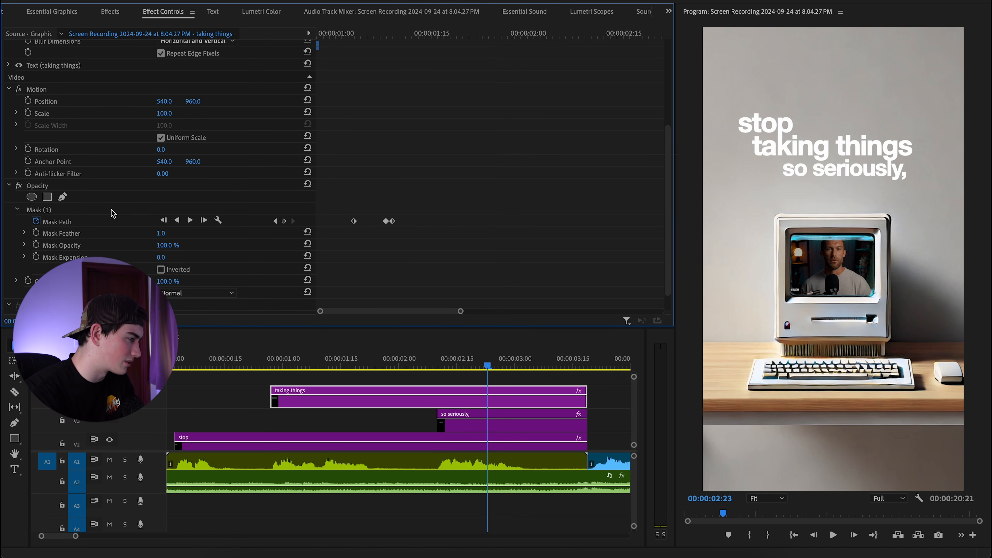
{"action": "scroll", "coordinate": [113, 217], "scroll_direction": "up", "scroll_amount": 3}
{"action": "scroll", "coordinate": [113, 218], "scroll_direction": "up", "scroll_amount": 3}
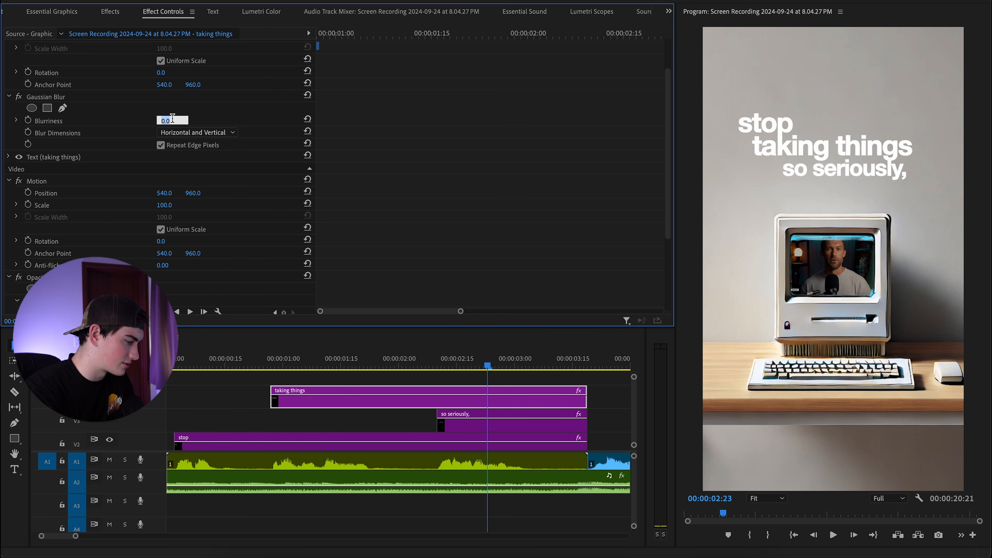
{"action": "key", "text": "Return"}
{"action": "left_click", "coordinate": [162, 120]}
{"action": "type", "text": "5"}
{"action": "key", "text": "Return"}
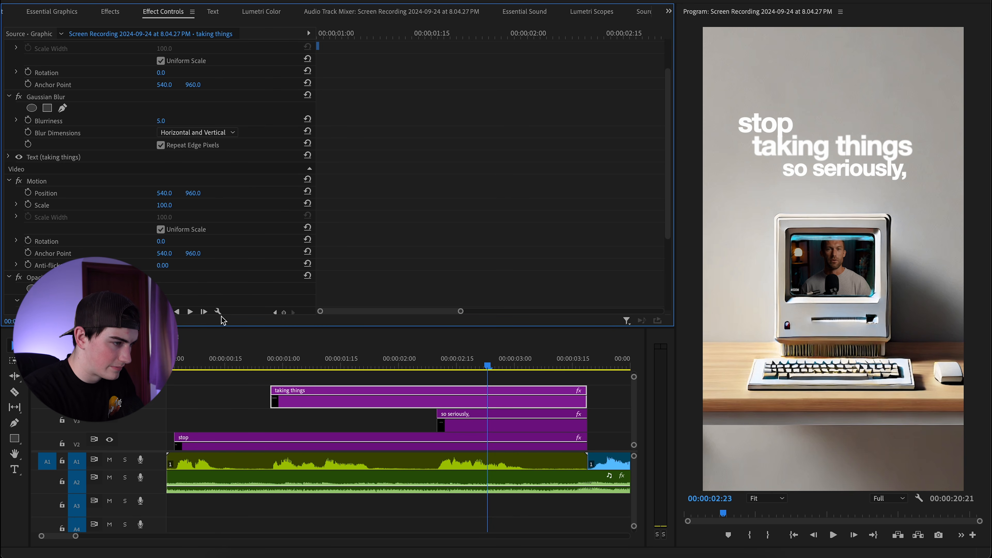
Check the blur's mask area on the caption, then select the 'so seriously,' clip.
{"action": "left_click", "coordinate": [85, 122]}
{"action": "left_click", "coordinate": [80, 94]}
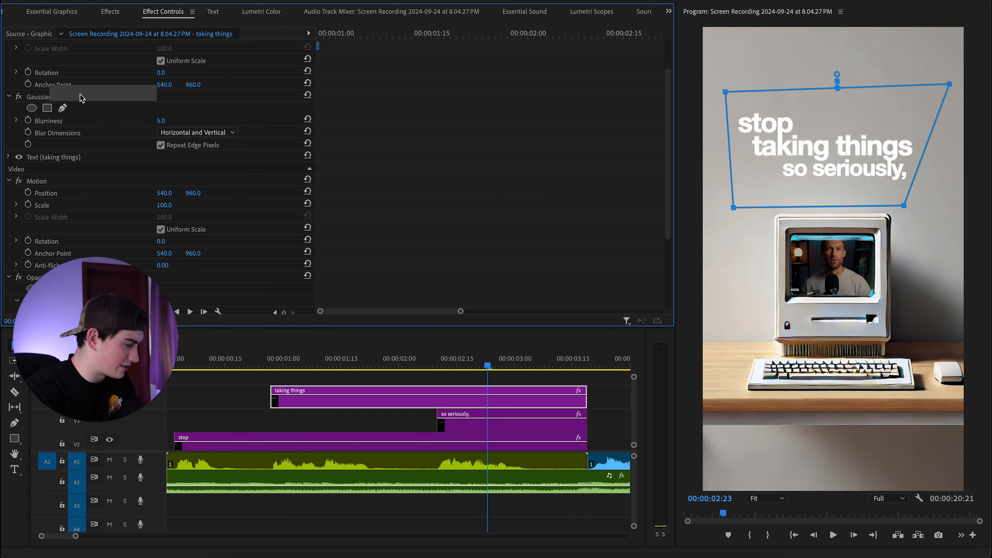
{"action": "left_click", "coordinate": [120, 110]}
{"action": "left_click", "coordinate": [60, 93]}
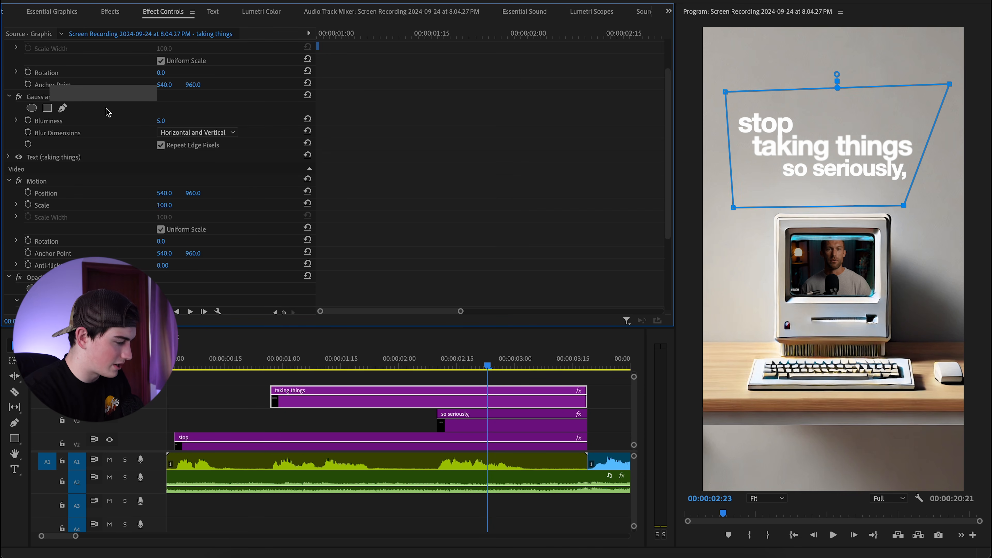
{"action": "left_click", "coordinate": [41, 98]}
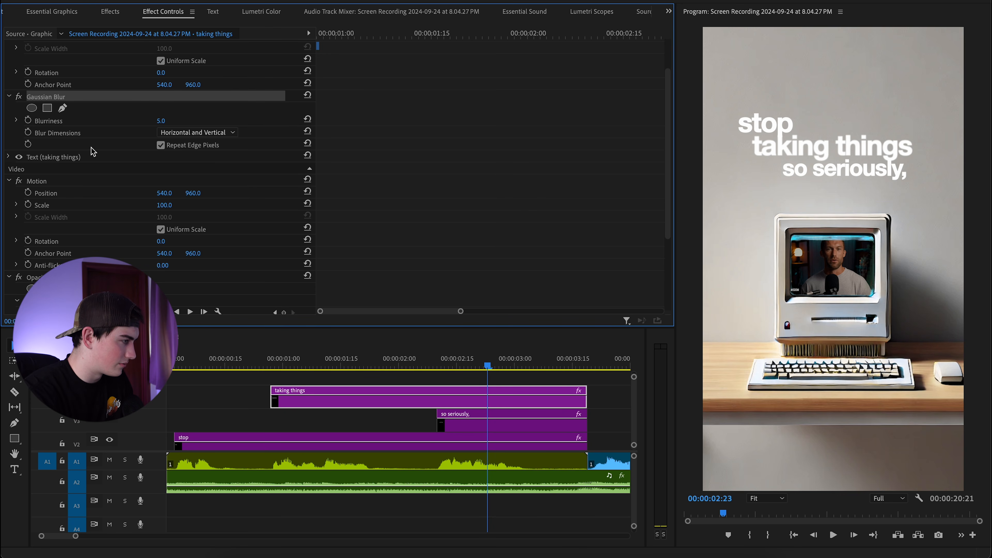
{"action": "left_click", "coordinate": [445, 423]}
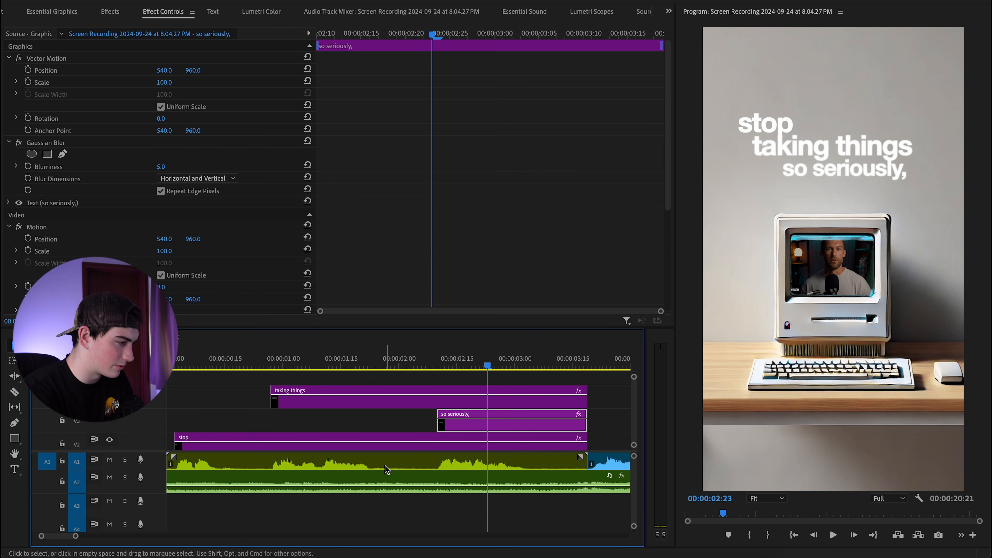
Select the 'stop' clip and preview the opening captions.
{"action": "left_click", "coordinate": [388, 449]}
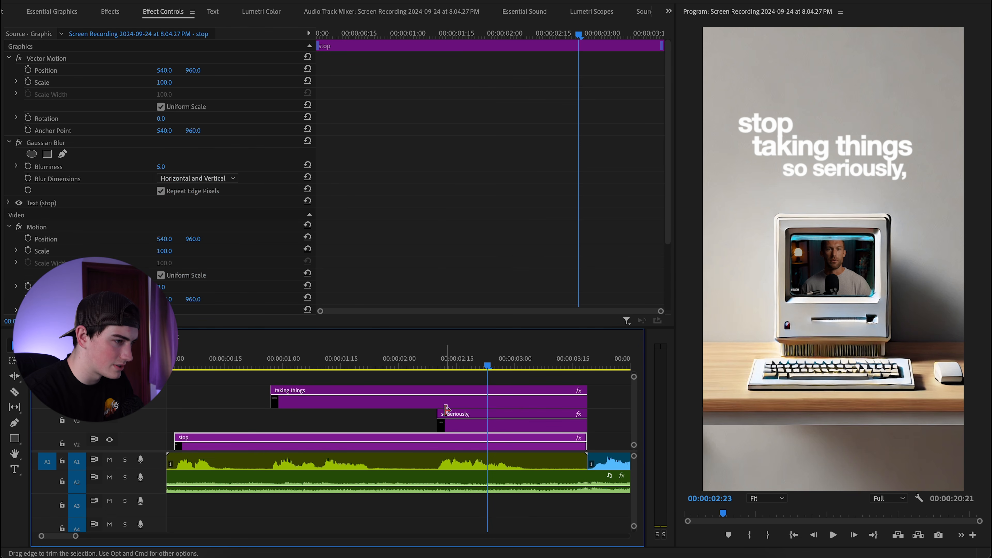
{"action": "left_click_drag", "start_coordinate": [203, 368], "coordinate": [178, 375]}
{"action": "key", "text": "space"}
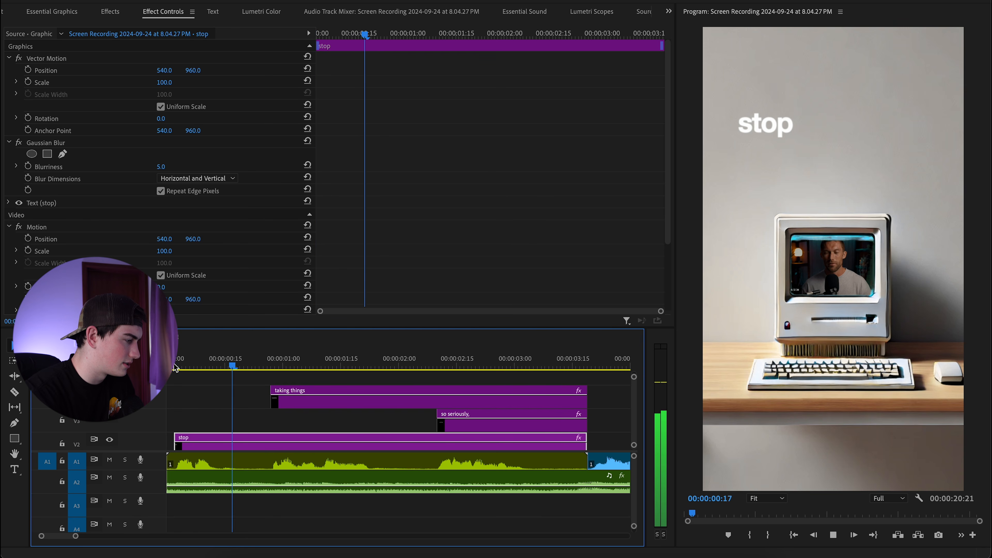
{"action": "key", "text": "space"}
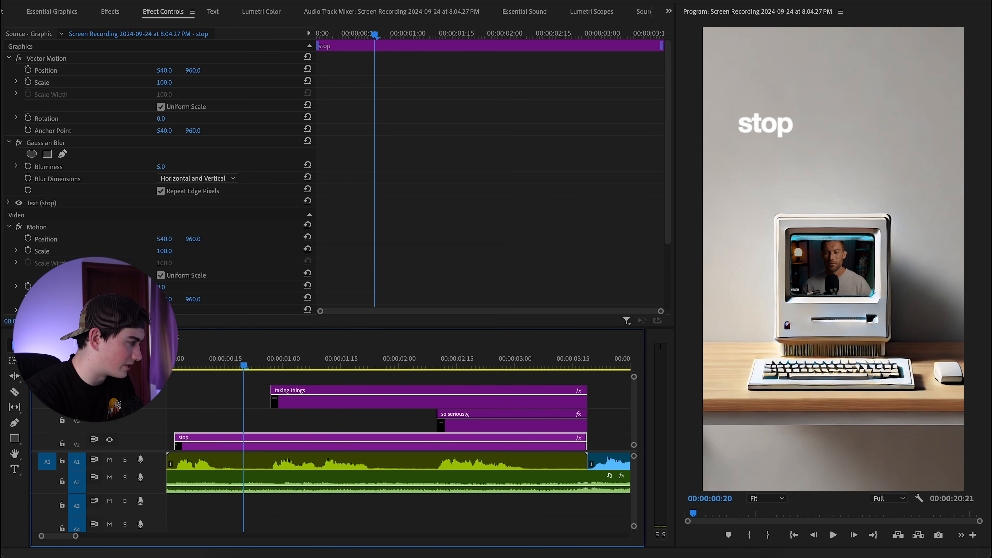
Keyframe the 'stop' caption's Blurriness from 5.0 at its start to 16.0 at its end.
{"action": "left_click", "coordinate": [28, 166]}
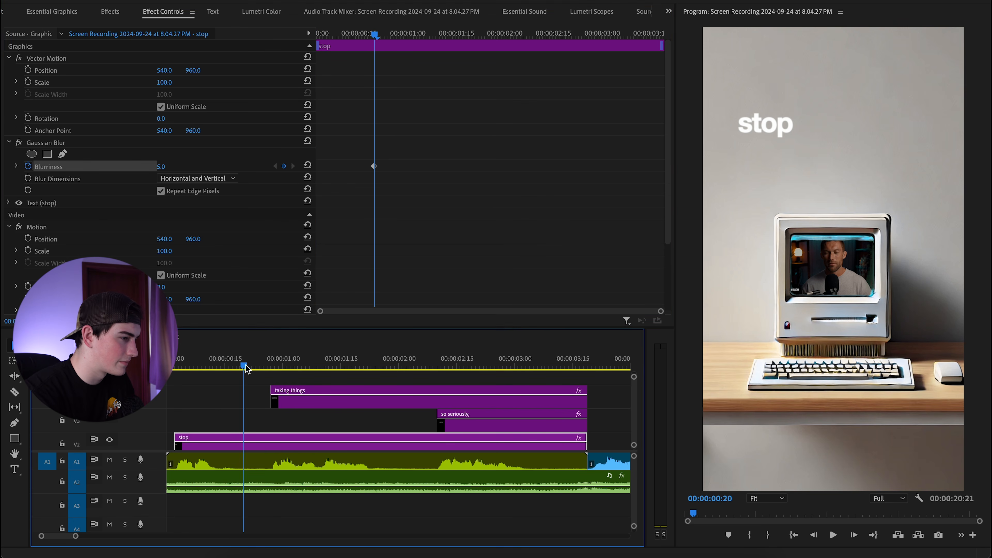
{"action": "left_click", "coordinate": [299, 366]}
{"action": "left_click_drag", "start_coordinate": [304, 373], "coordinate": [584, 398]}
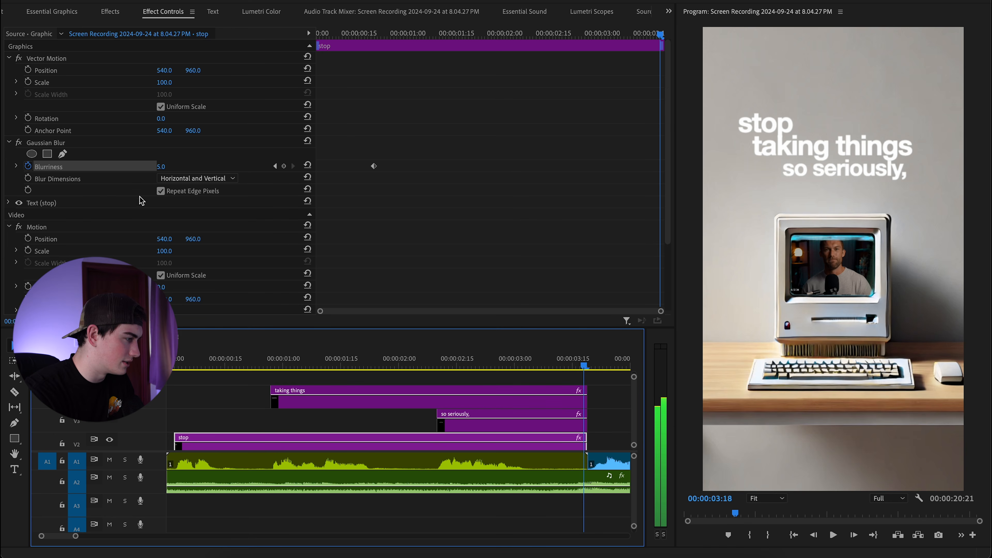
{"action": "mouse_move", "coordinate": [161, 166]}
{"action": "left_mouse_down"}
{"action": "mouse_move", "coordinate": [183, 167]}
{"action": "mouse_move", "coordinate": [158, 167]}
{"action": "left_mouse_up"}
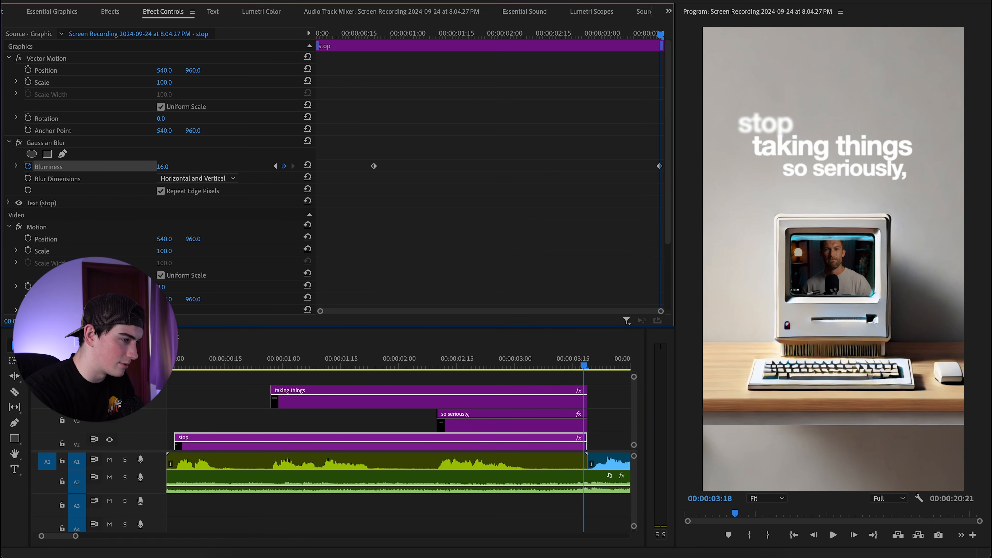
{"action": "left_click_drag", "start_coordinate": [283, 365], "coordinate": [371, 360]}
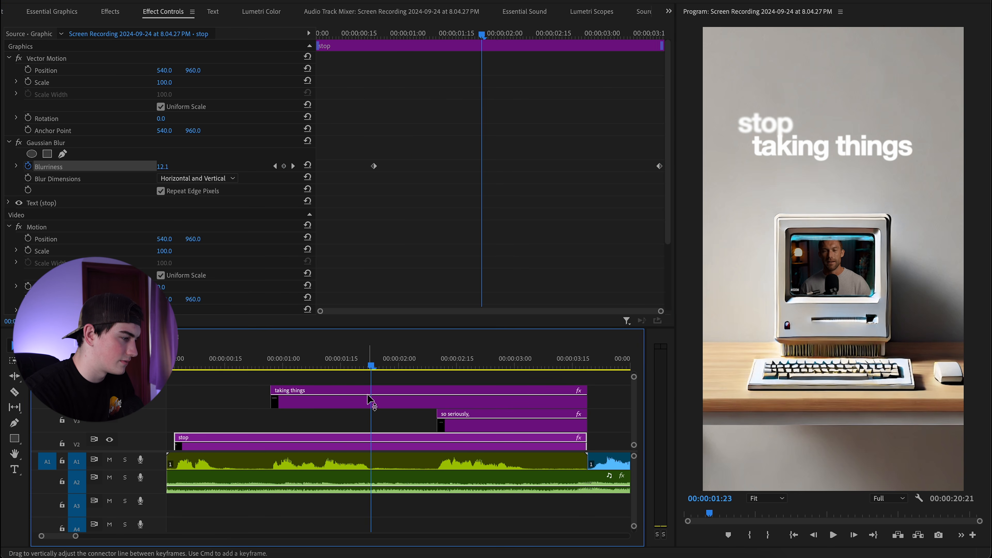
{"action": "left_click", "coordinate": [382, 406]}
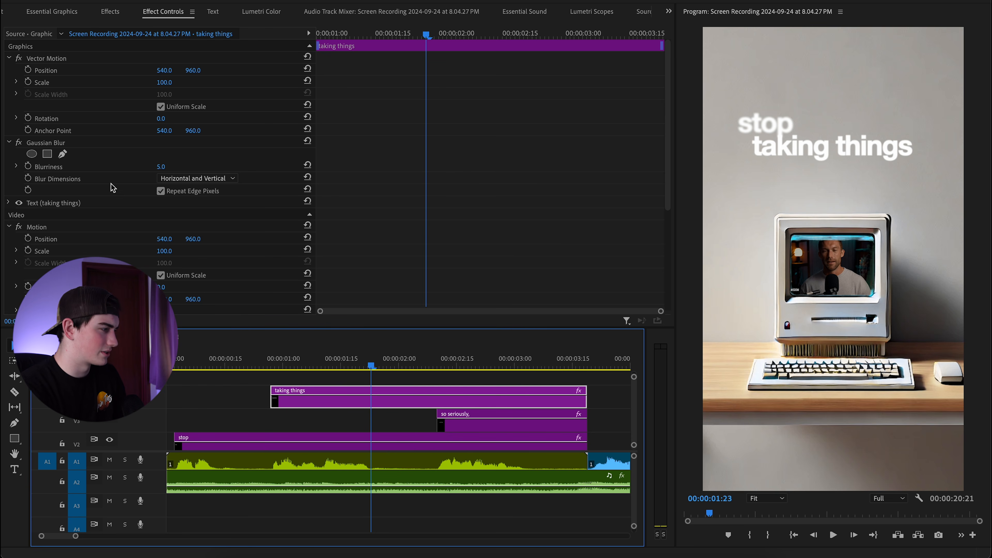
Keyframe 'taking things' Blurriness to rise from 5.0 by the clip end, then play it back.
{"action": "left_click", "coordinate": [28, 166]}
{"action": "left_click", "coordinate": [564, 365]}
{"action": "left_click", "coordinate": [584, 366]}
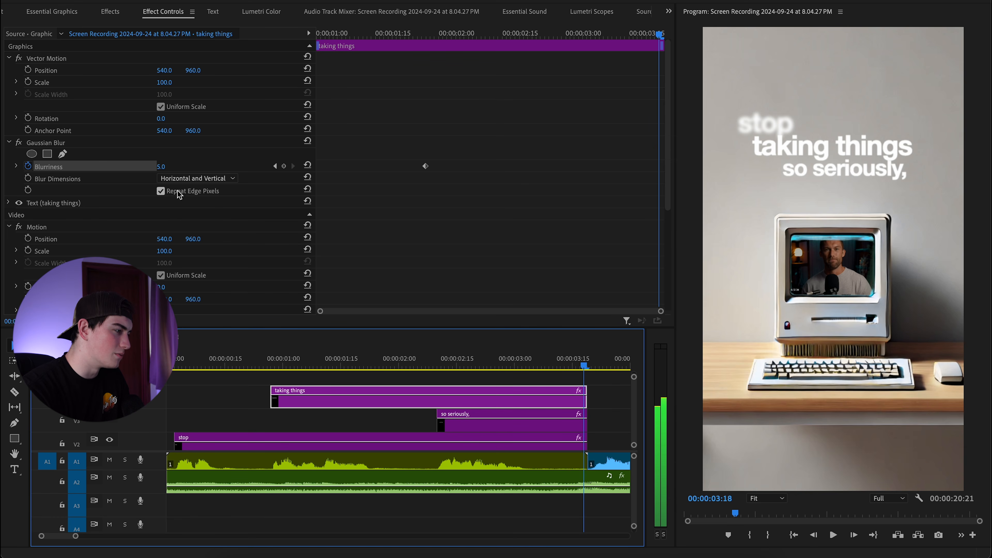
{"action": "mouse_move", "coordinate": [165, 166]}
{"action": "left_mouse_down"}
{"action": "mouse_move", "coordinate": [184, 166]}
{"action": "mouse_move", "coordinate": [170, 166]}
{"action": "left_mouse_up"}
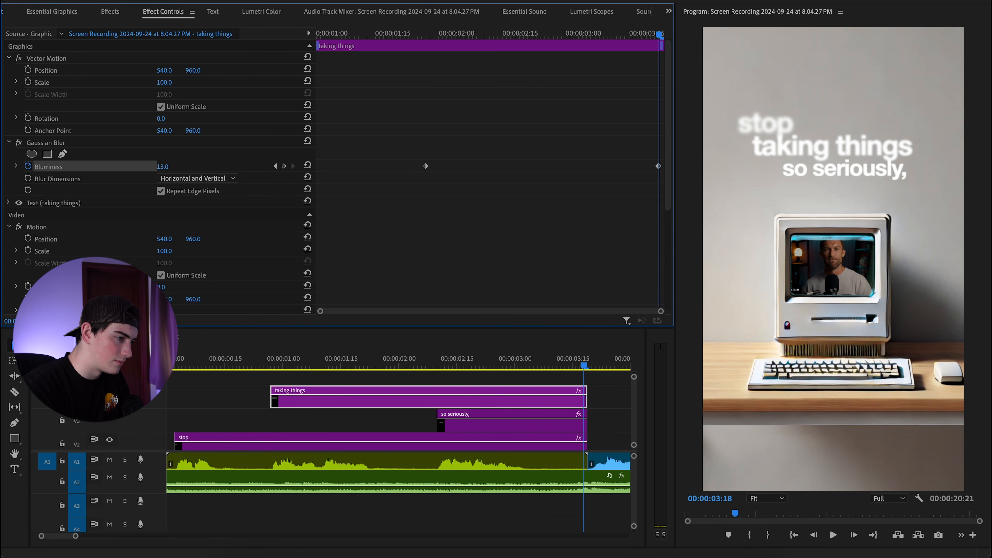
{"action": "left_click_drag", "start_coordinate": [485, 365], "coordinate": [438, 369]}
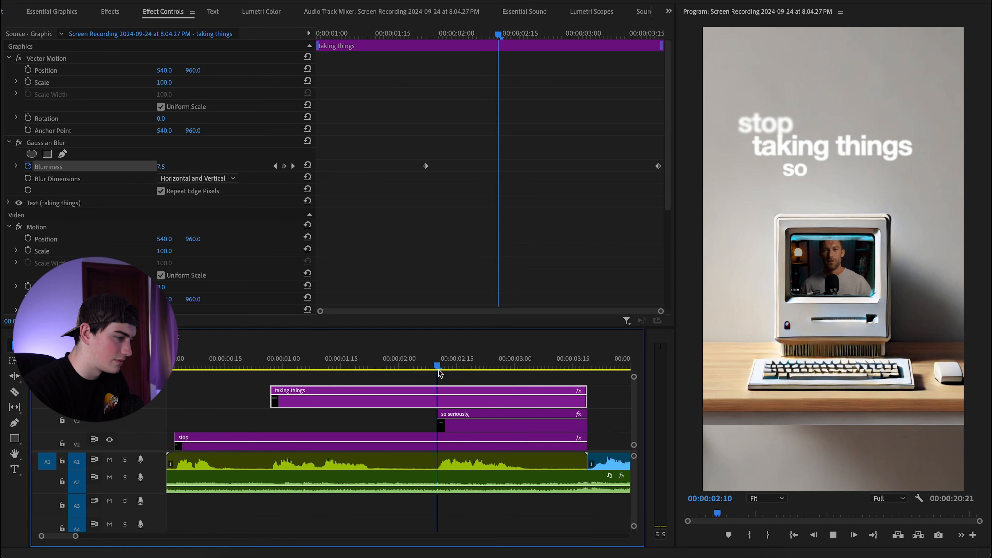
{"action": "key", "text": "space"}
{"action": "key", "text": "space"}
Keyframe 'so seriously,' Blurriness rising from 5.0 toward its end, then replay the sequence.
{"action": "left_click", "coordinate": [465, 423]}
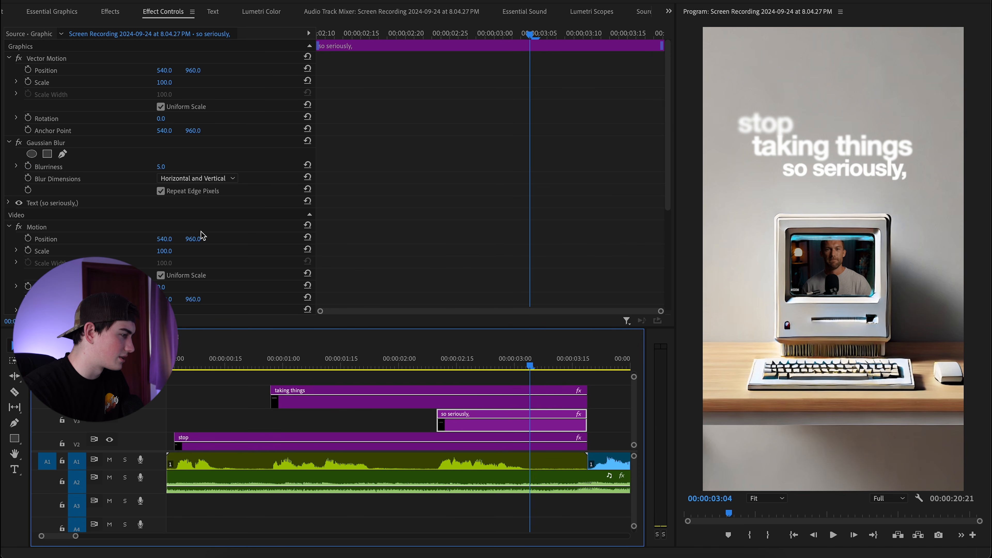
{"action": "left_click", "coordinate": [28, 166]}
{"action": "left_click_drag", "start_coordinate": [529, 366], "coordinate": [587, 375]}
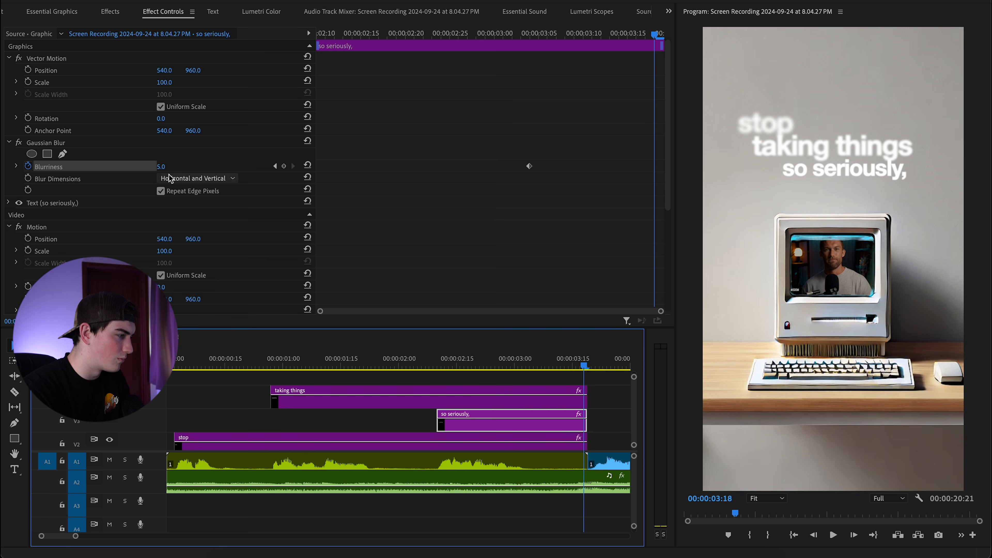
{"action": "left_click", "coordinate": [161, 167]}
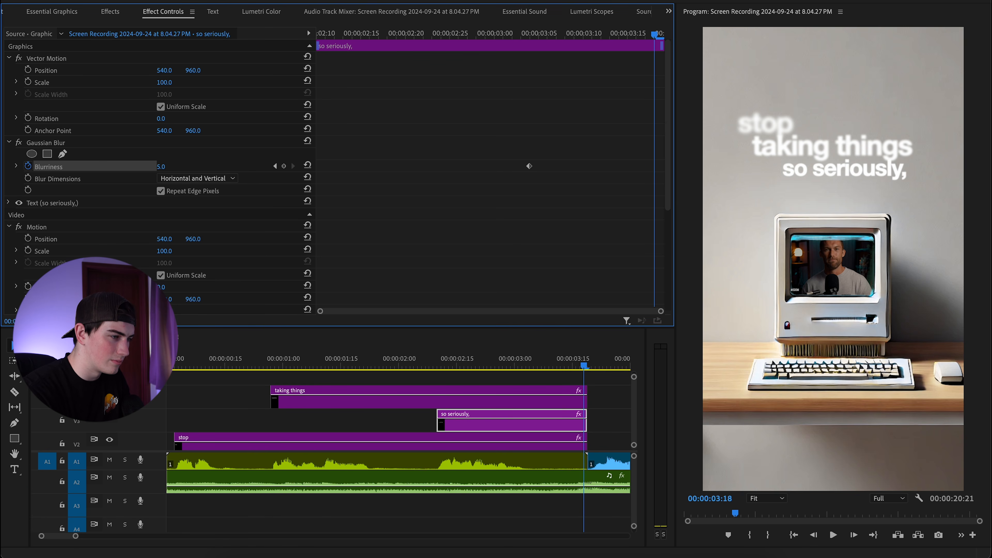
{"action": "left_click_drag", "start_coordinate": [168, 167], "coordinate": [161, 167]}
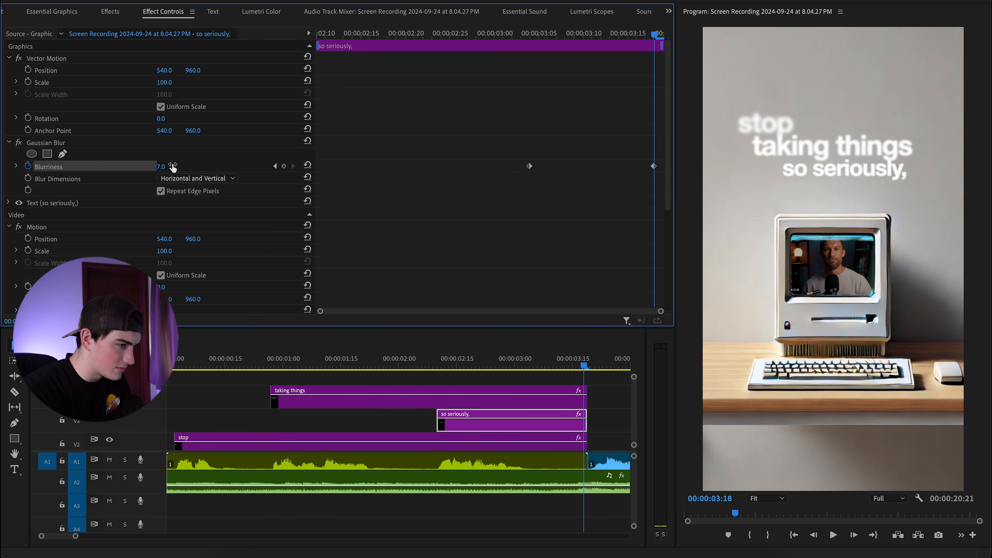
{"action": "left_click_drag", "start_coordinate": [384, 360], "coordinate": [166, 356]}
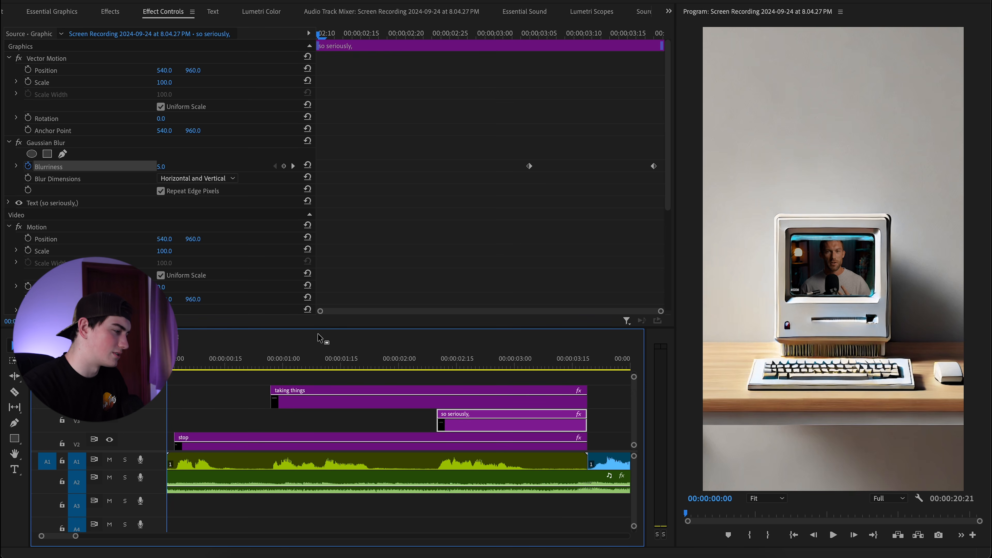
{"action": "key", "text": "space"}
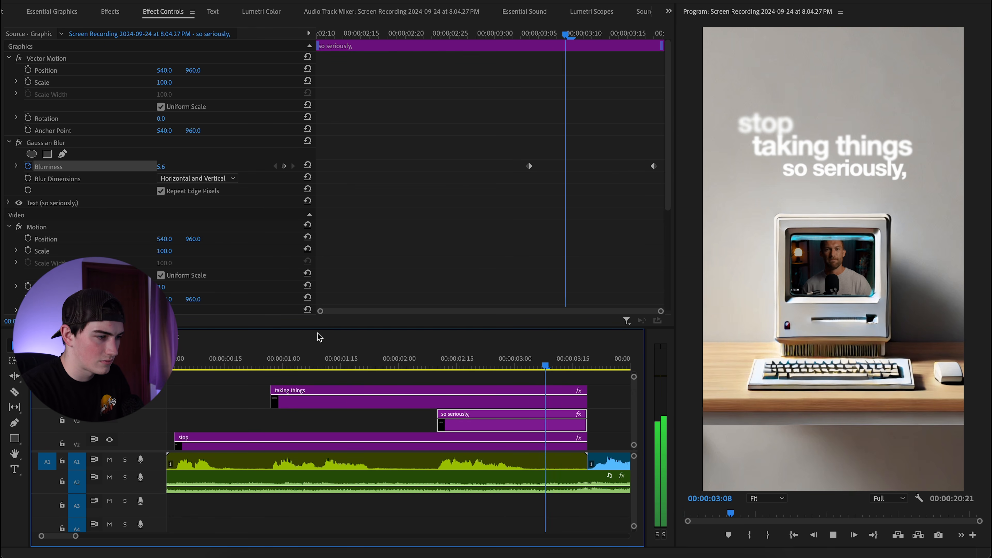
{"action": "key", "text": "space"}
{"action": "key", "text": "Home"}
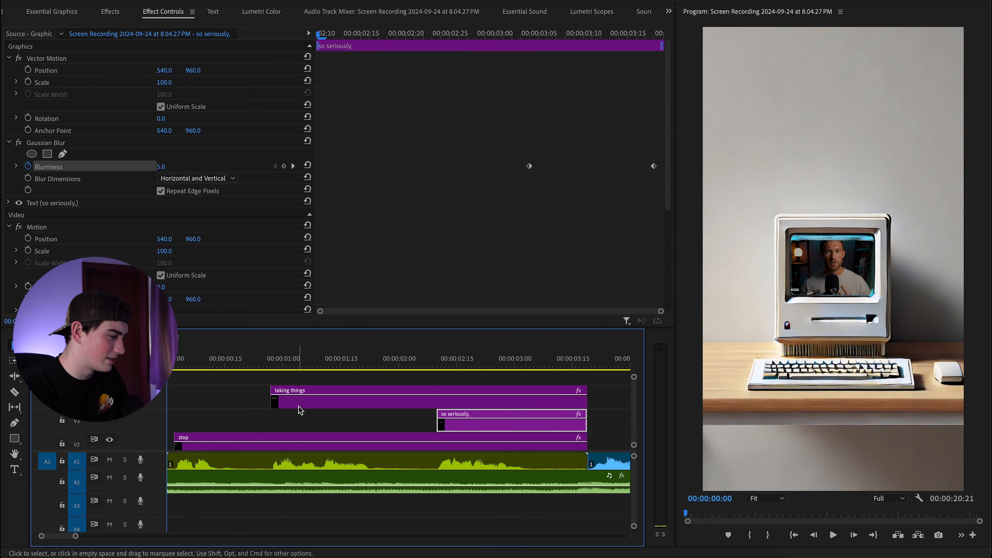
Zoom out the timeline and park the playhead where the next caption should start.
{"action": "key", "text": "minus"}
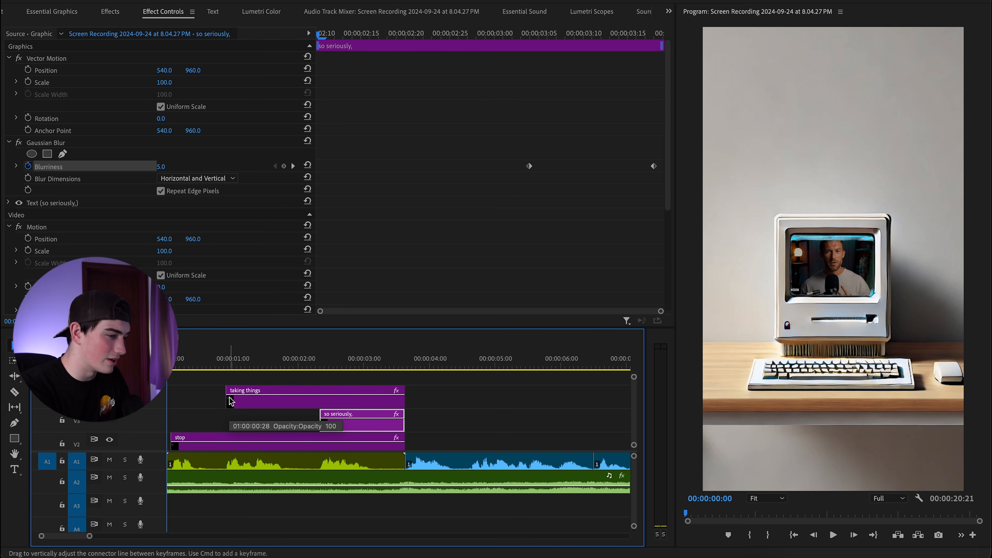
{"action": "key", "text": "minus"}
{"action": "left_click_drag", "start_coordinate": [353, 366], "coordinate": [324, 367]}
{"action": "key", "text": "minus"}
{"action": "key", "text": "minus"}
{"action": "scroll", "coordinate": [316, 419], "scroll_direction": "down", "scroll_amount": 2}
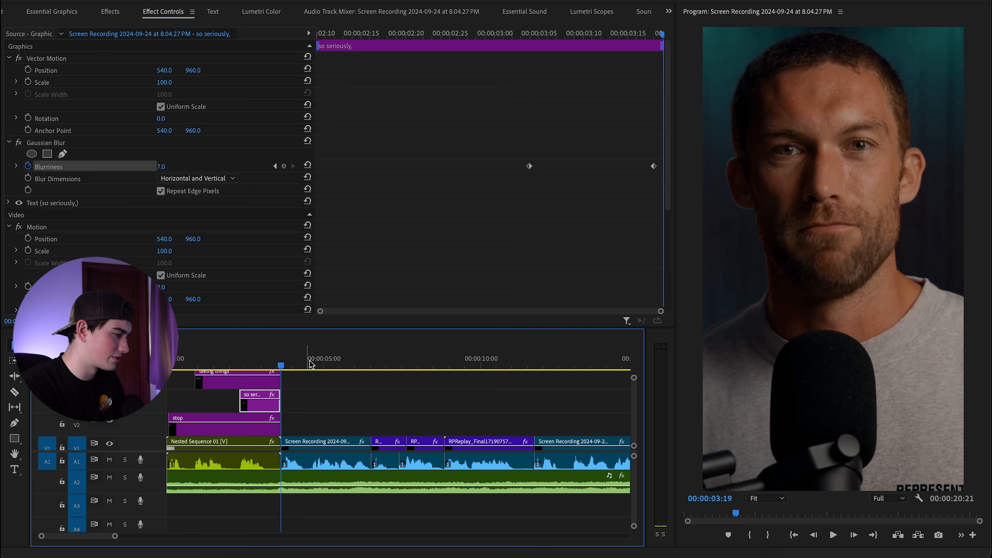
{"action": "scroll", "coordinate": [307, 383], "scroll_direction": "down", "scroll_amount": 1}
{"action": "key", "text": "equal"}
{"action": "key", "text": "equal"}
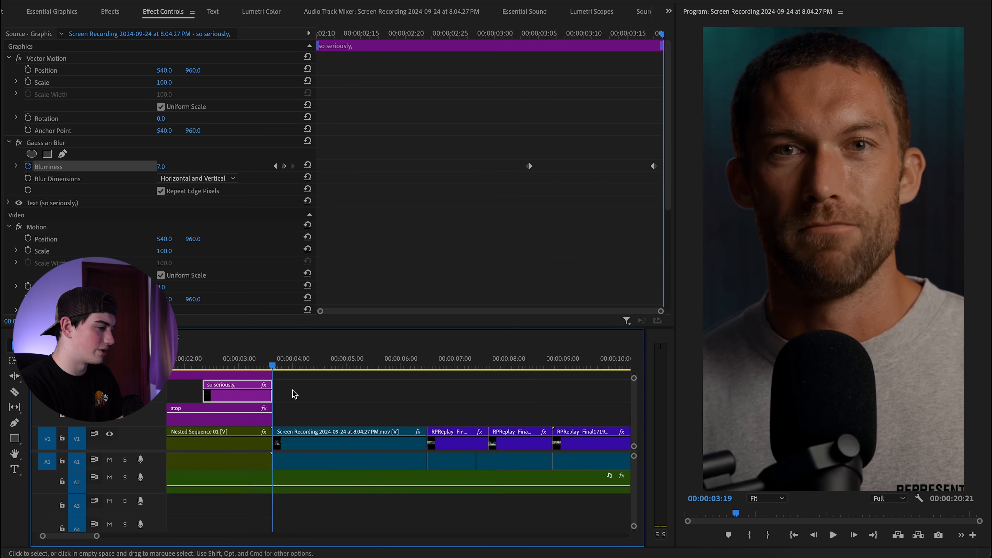
{"action": "key", "text": "space"}
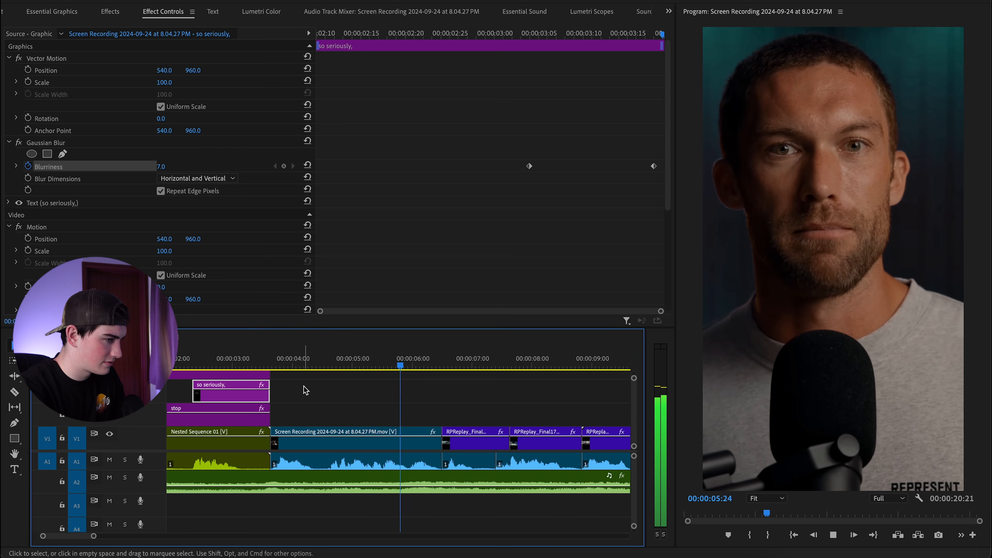
{"action": "left_click_drag", "start_coordinate": [330, 371], "coordinate": [270, 373]}
Add a 'no one' text caption over the presenter.
{"action": "left_click", "coordinate": [14, 469]}
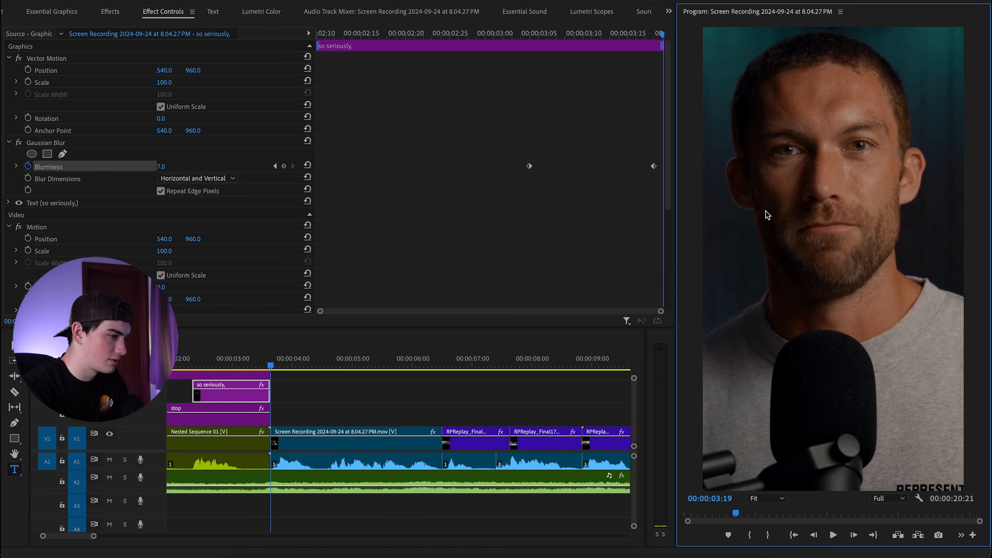
{"action": "left_click", "coordinate": [761, 216]}
{"action": "type", "text": "no one"}
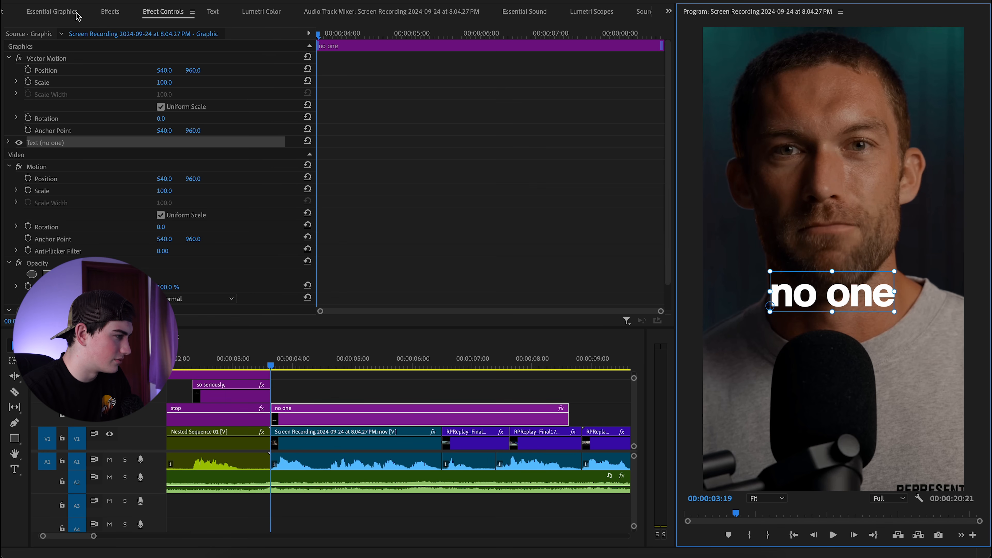
Set the 'no one' caption's Opacity blend mode to Difference.
{"action": "scroll", "coordinate": [102, 104], "scroll_direction": "down", "scroll_amount": 2}
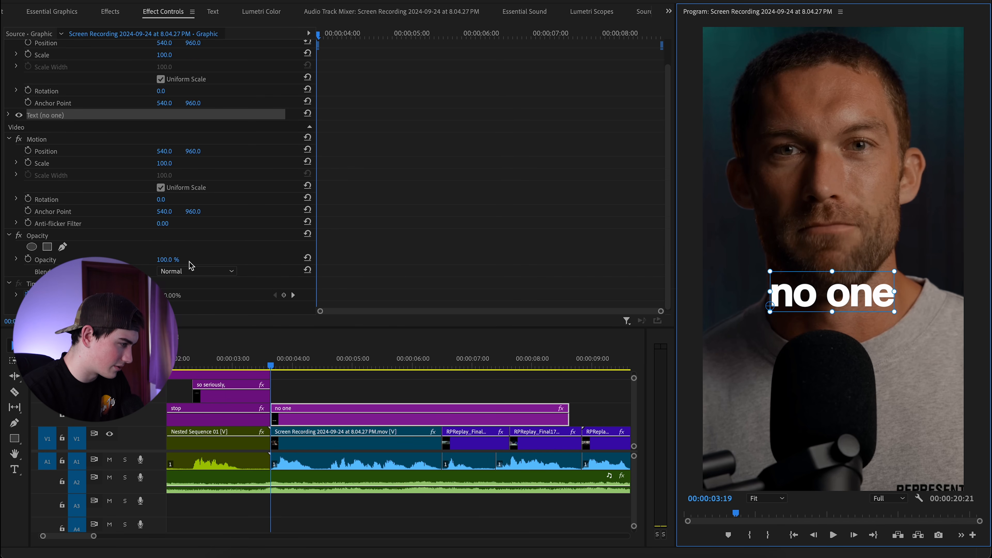
{"action": "left_click", "coordinate": [191, 270]}
{"action": "left_click", "coordinate": [211, 246]}
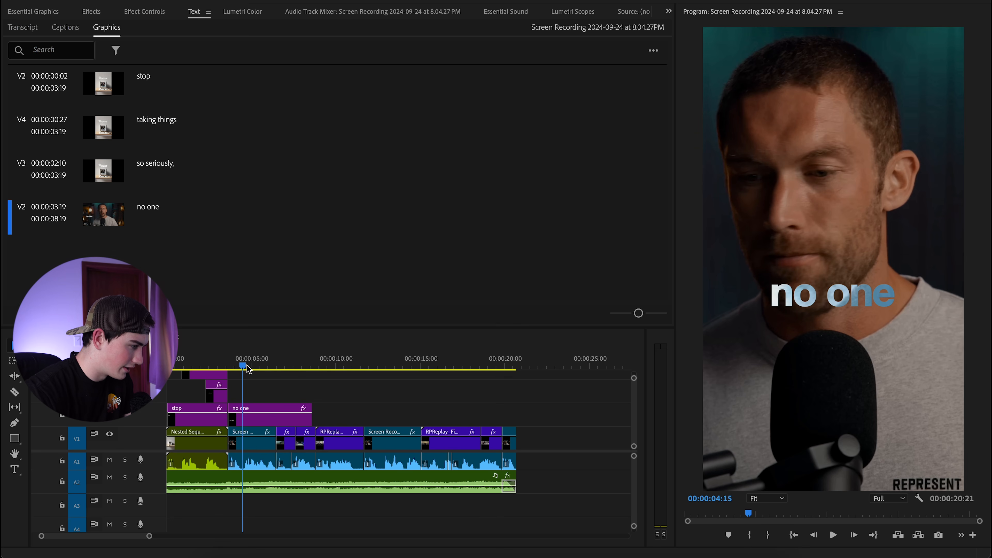
{"action": "left_click", "coordinate": [232, 364]}
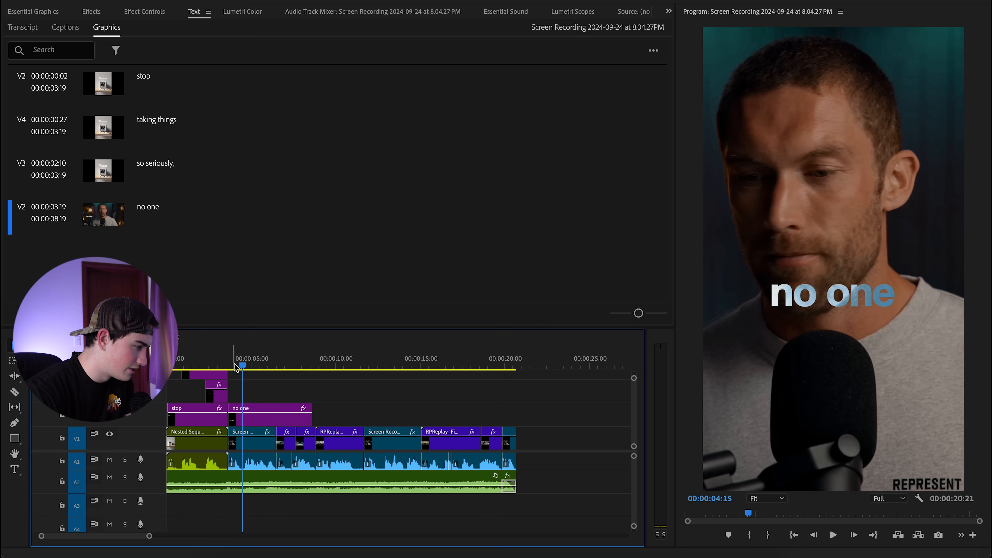
Apply Gaussian Blur to the 'no one' caption clip.
{"action": "left_click_drag", "start_coordinate": [232, 363], "coordinate": [229, 365]}
{"action": "scroll", "coordinate": [219, 400], "scroll_direction": "up", "scroll_amount": 5}
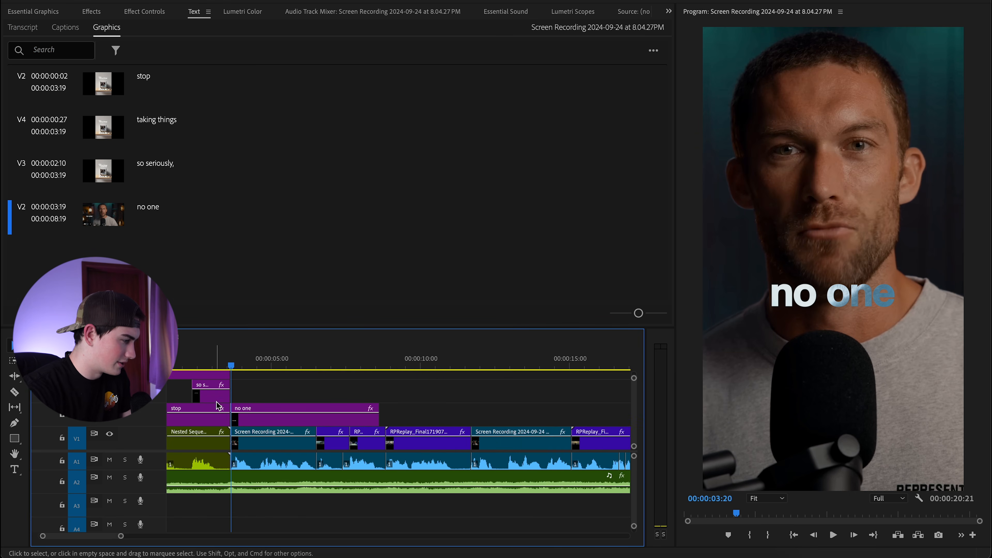
{"action": "key", "text": "space"}
{"action": "key", "text": "space"}
{"action": "left_click", "coordinate": [301, 420]}
{"action": "left_click", "coordinate": [131, 12]}
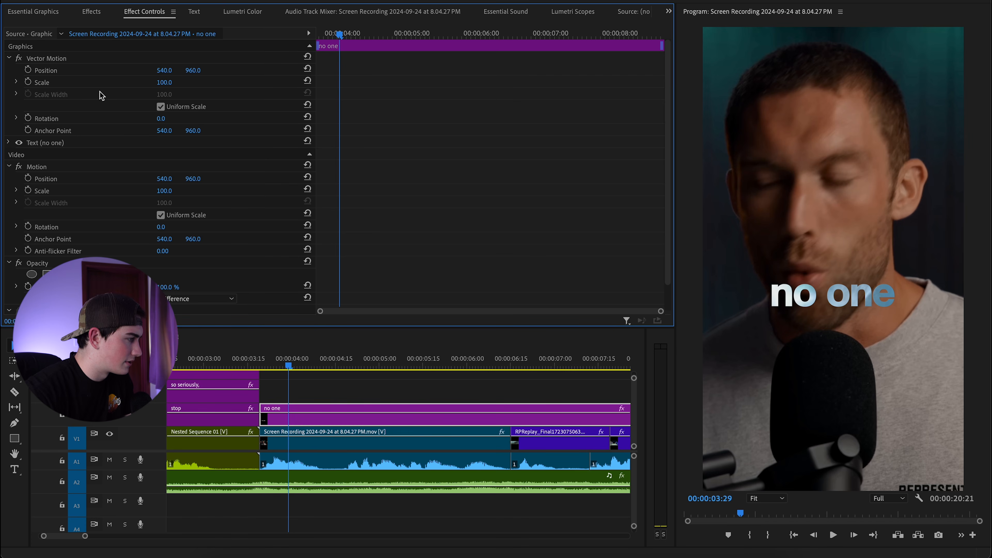
{"action": "left_click", "coordinate": [91, 12]}
{"action": "type", "text": "gauss"}
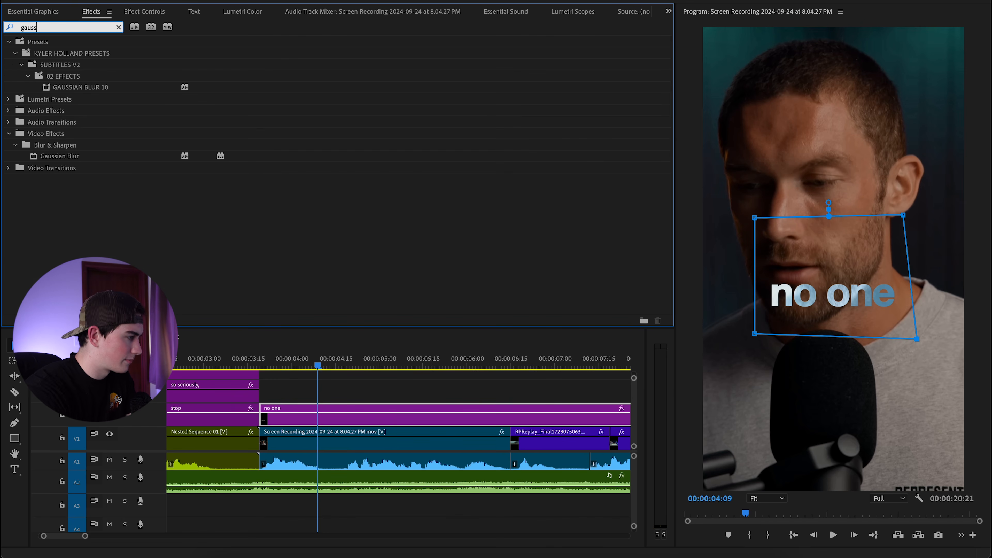
{"action": "left_click", "coordinate": [59, 156]}
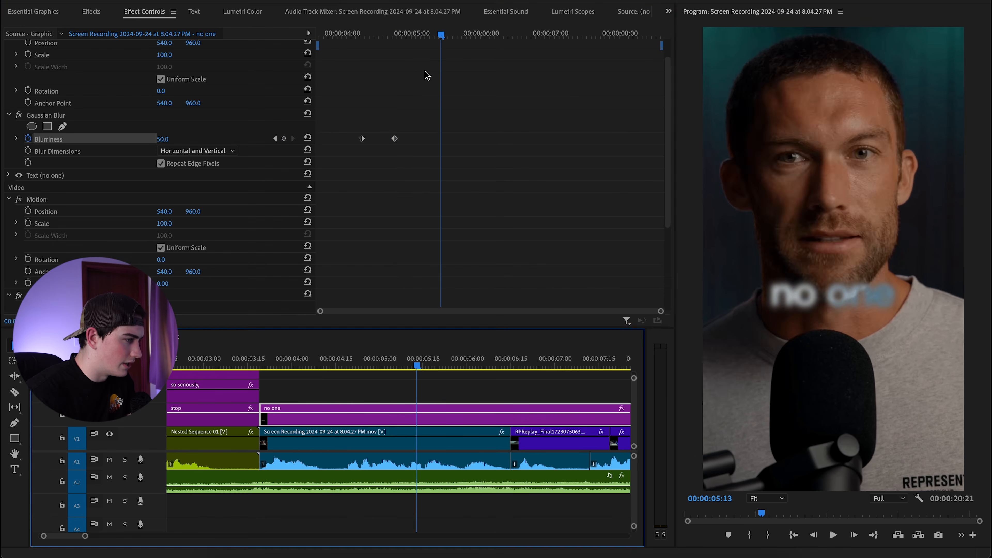
{"action": "left_click_drag", "start_coordinate": [439, 35], "coordinate": [390, 35]}
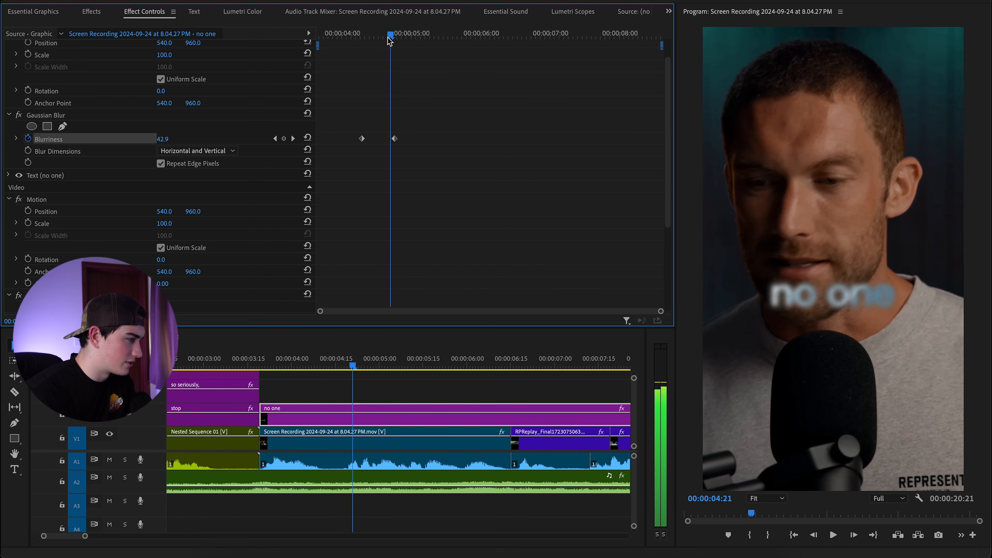
Clear the Effects search and locate Cross Dissolve under Video Transitions > Dissolve.
{"action": "left_click", "coordinate": [91, 11]}
{"action": "left_click", "coordinate": [116, 30]}
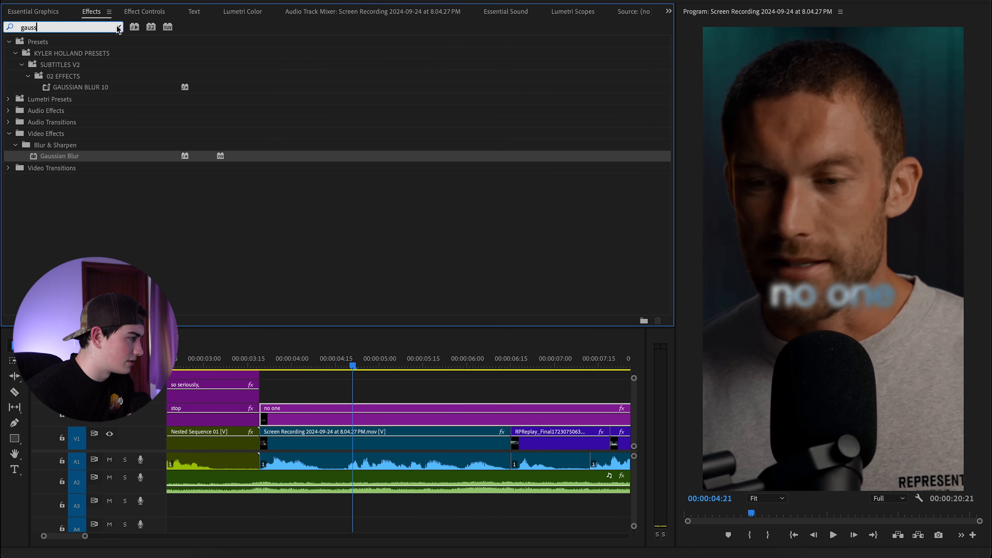
{"action": "left_click", "coordinate": [119, 28]}
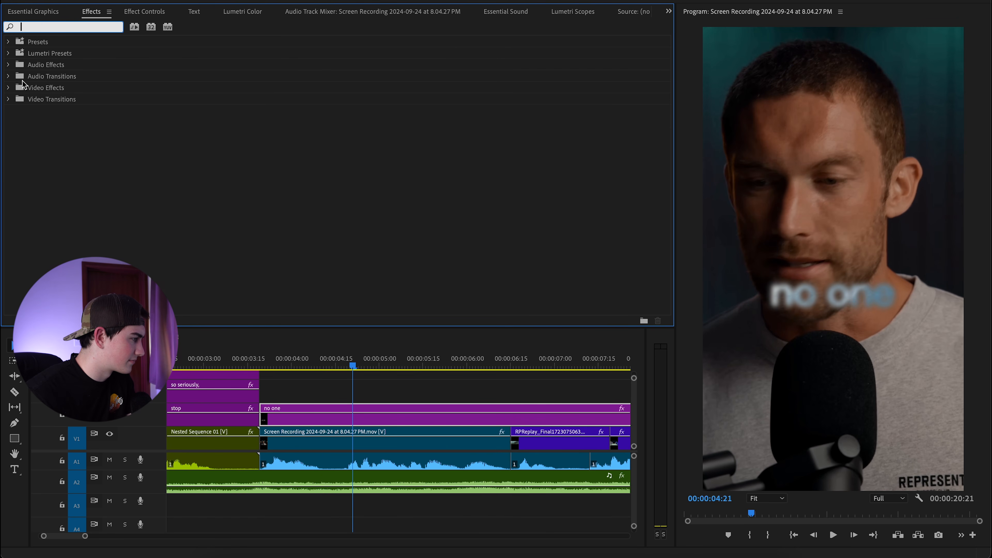
{"action": "left_click", "coordinate": [8, 99]}
{"action": "left_click", "coordinate": [15, 110]}
{"action": "mouse_move", "coordinate": [60, 133]}
{"action": "left_mouse_down"}
{"action": "mouse_move", "coordinate": [323, 394]}
{"action": "mouse_move", "coordinate": [56, 124]}
{"action": "left_mouse_up"}
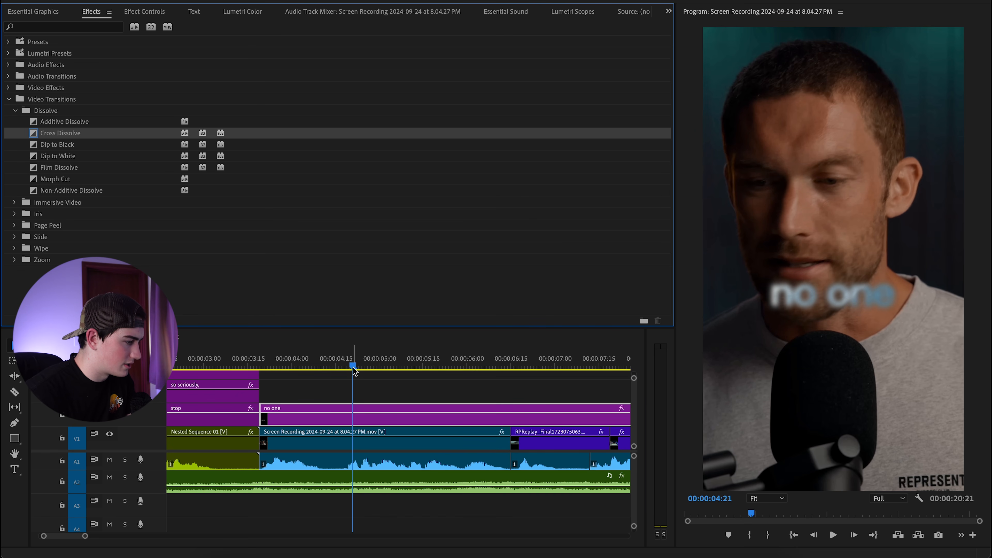
Trim the end of the 'no one' caption to 00:00:04:24.
{"action": "left_click_drag", "start_coordinate": [352, 367], "coordinate": [361, 367]}
{"action": "key", "text": "minus"}
{"action": "key", "text": "minus"}
{"action": "left_click_drag", "start_coordinate": [370, 424], "coordinate": [287, 421]}
{"action": "key", "text": "equal"}
Add a Cross Dissolve to the end of 'no one' and shorten it.
{"action": "left_click_drag", "start_coordinate": [59, 133], "coordinate": [300, 425]}
{"action": "key", "text": "equal"}
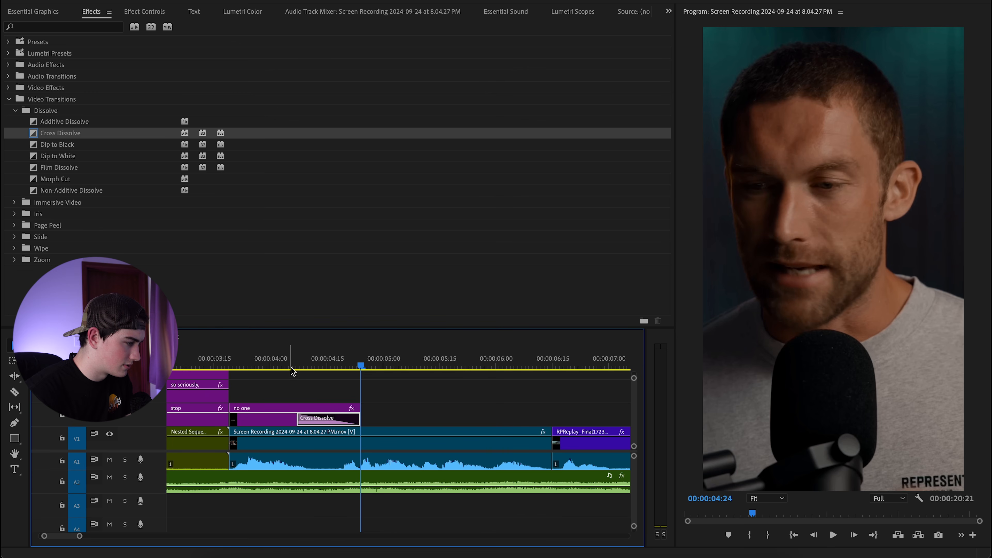
{"action": "left_click_drag", "start_coordinate": [292, 368], "coordinate": [331, 368]}
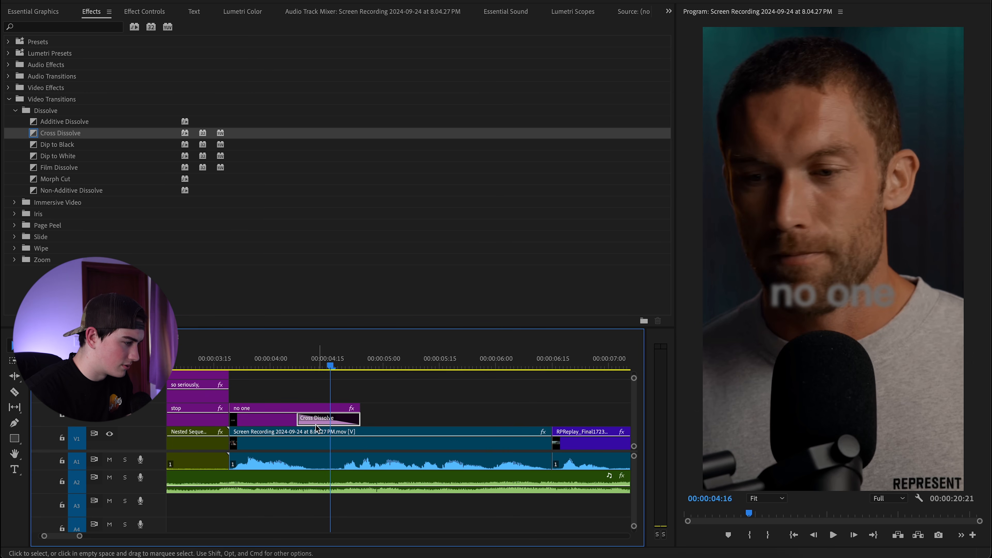
{"action": "left_click_drag", "start_coordinate": [298, 423], "coordinate": [331, 423]}
Play back the caption transition between about 03:16 and 04:14.
{"action": "left_click", "coordinate": [261, 366]}
{"action": "key", "text": "space"}
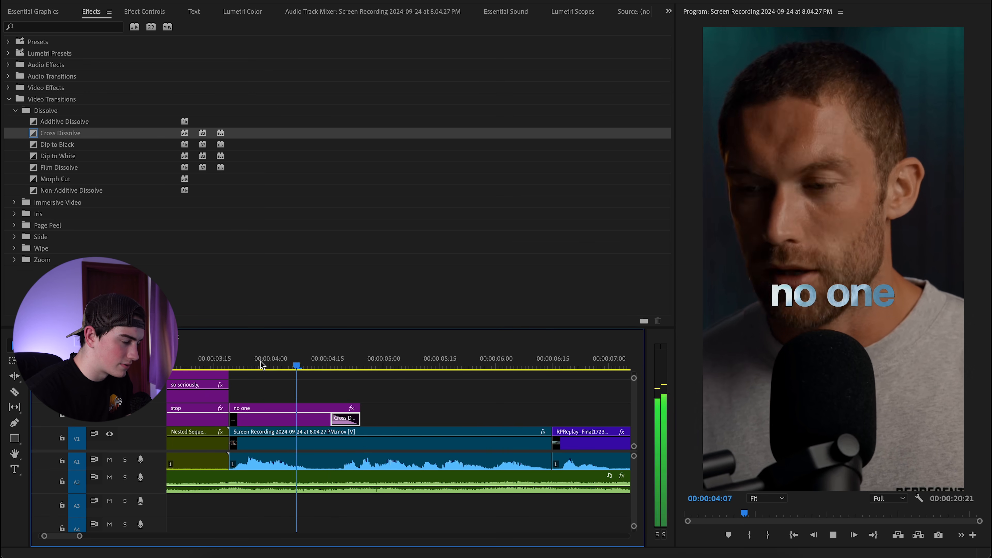
{"action": "key", "text": "space"}
{"action": "left_click_drag", "start_coordinate": [328, 366], "coordinate": [221, 362]}
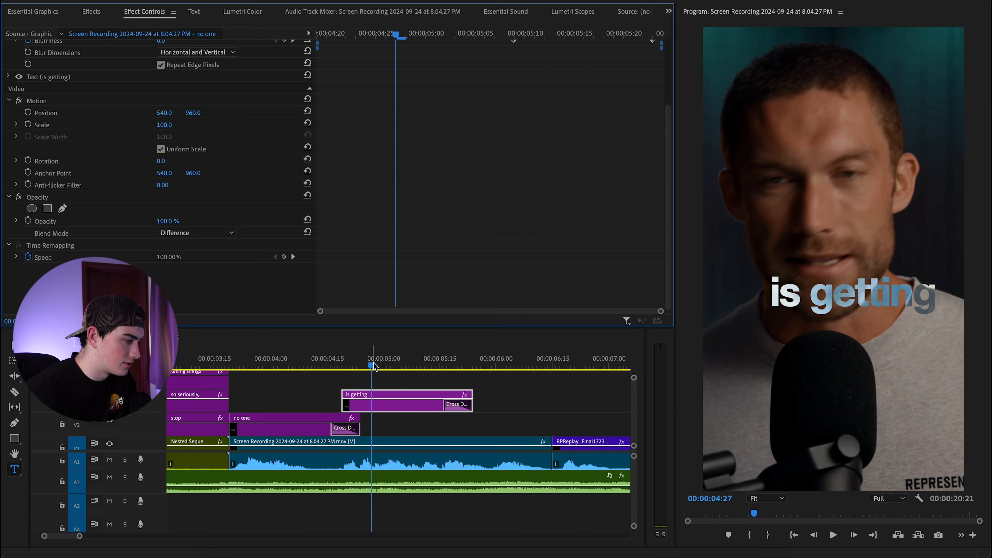
{"action": "left_click_drag", "start_coordinate": [399, 366], "coordinate": [324, 367]}
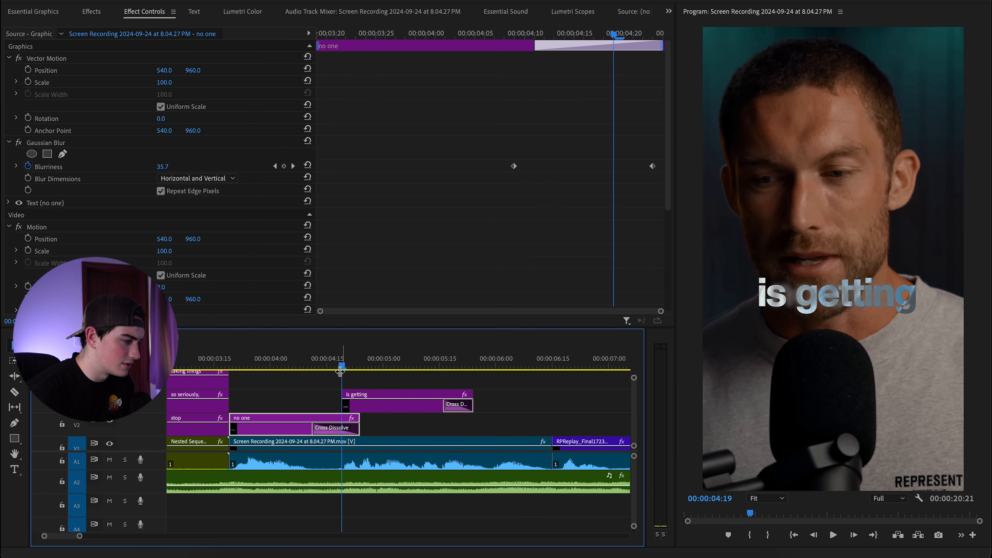
Shorten the 'no one' Cross Dissolve further from its left edge.
{"action": "left_click", "coordinate": [314, 429]}
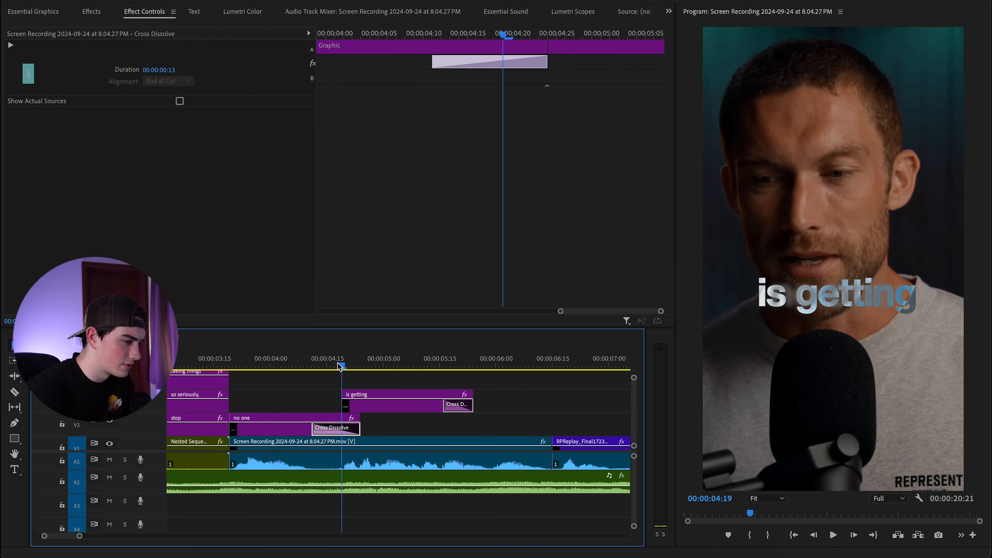
{"action": "left_click_drag", "start_coordinate": [339, 366], "coordinate": [379, 366]}
{"action": "left_click", "coordinate": [316, 431]}
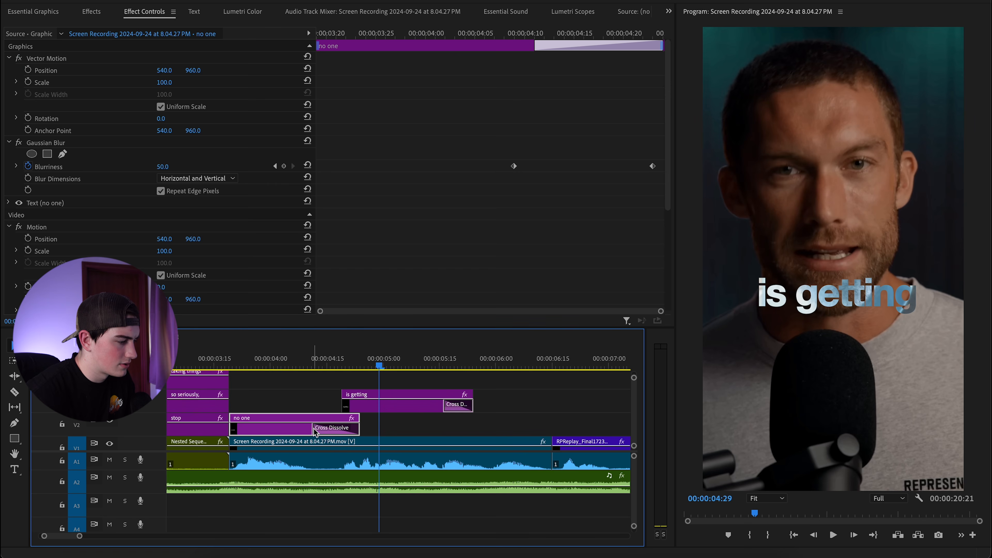
{"action": "left_click_drag", "start_coordinate": [316, 430], "coordinate": [340, 431]}
Replay the captions from about 04:02 to review the shortened dissolve.
{"action": "left_click", "coordinate": [306, 378]}
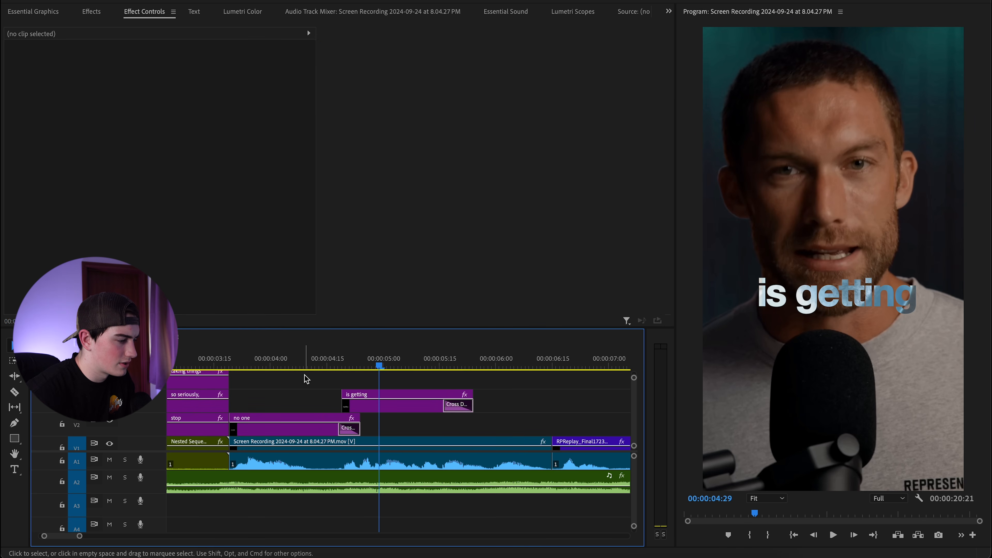
{"action": "left_click", "coordinate": [321, 366]}
{"action": "key", "text": "space"}
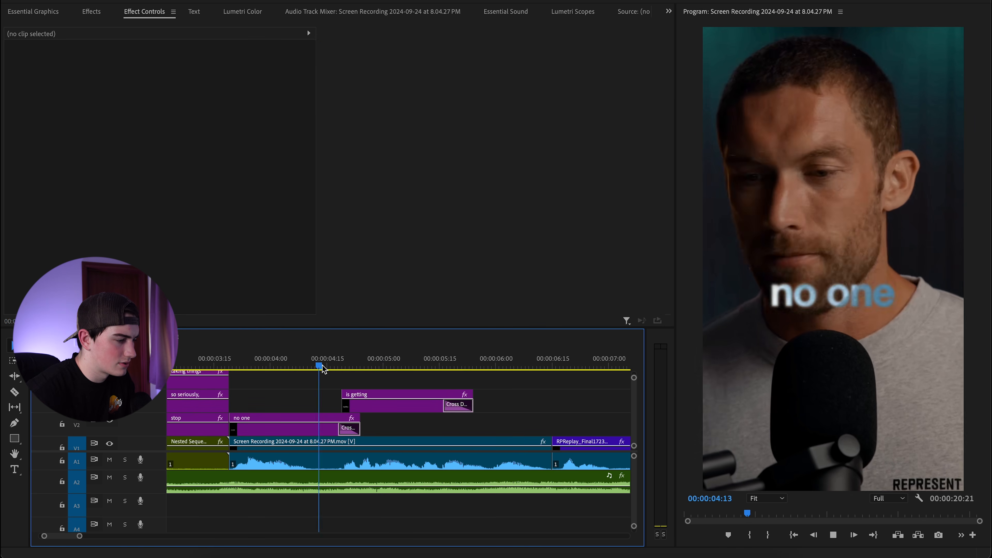
{"action": "left_click", "coordinate": [317, 364]}
{"action": "key", "text": "space"}
{"action": "left_click", "coordinate": [294, 365]}
{"action": "key", "text": "space"}
{"action": "left_click_drag", "start_coordinate": [341, 366], "coordinate": [288, 363]}
{"action": "key", "text": "space"}
Reposition the 'is getting' text down and left and shrink it slightly.
{"action": "left_click", "coordinate": [839, 280]}
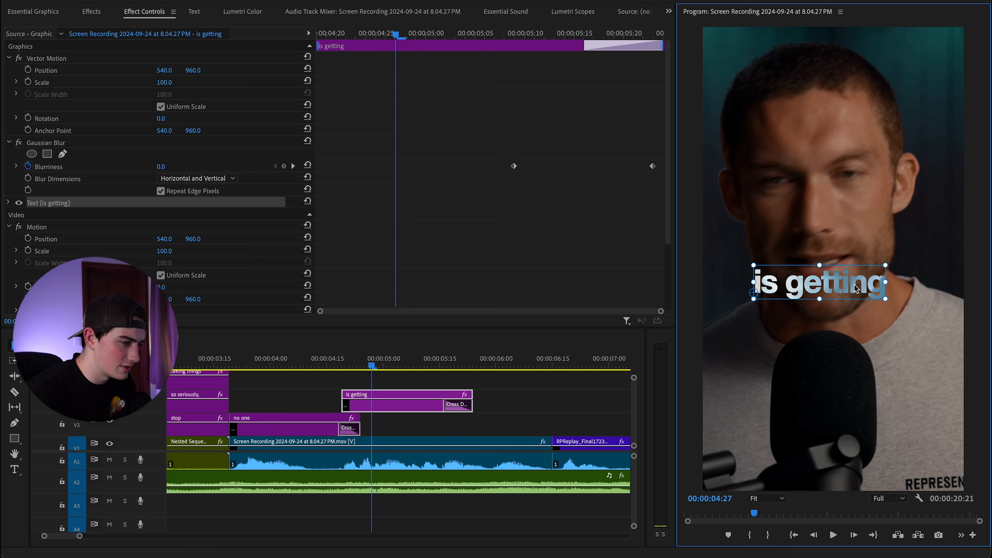
{"action": "mouse_move", "coordinate": [855, 288]}
{"action": "left_mouse_down"}
{"action": "mouse_move", "coordinate": [848, 296]}
{"action": "mouse_move", "coordinate": [871, 304]}
{"action": "mouse_move", "coordinate": [865, 299]}
{"action": "left_mouse_up"}
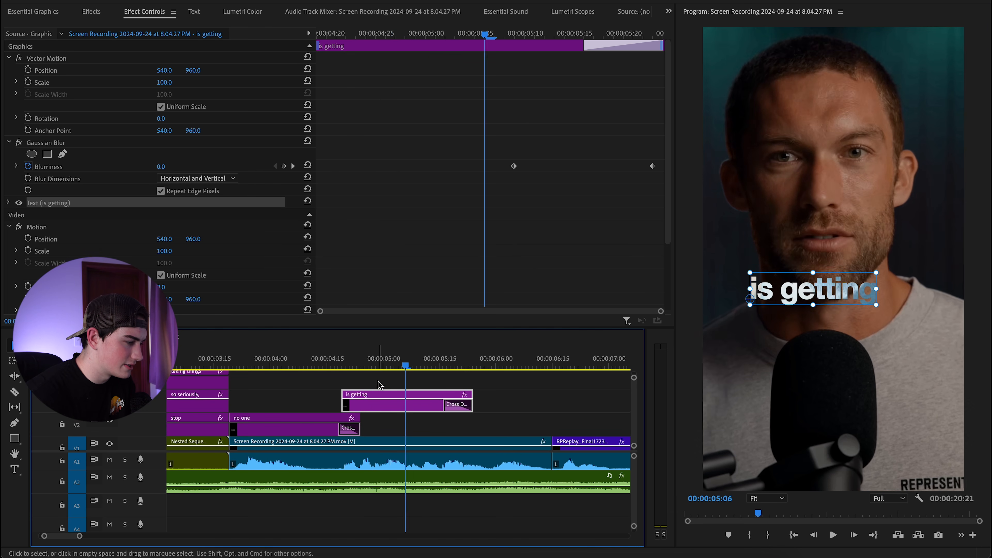
{"action": "left_click_drag", "start_coordinate": [400, 365], "coordinate": [379, 368]}
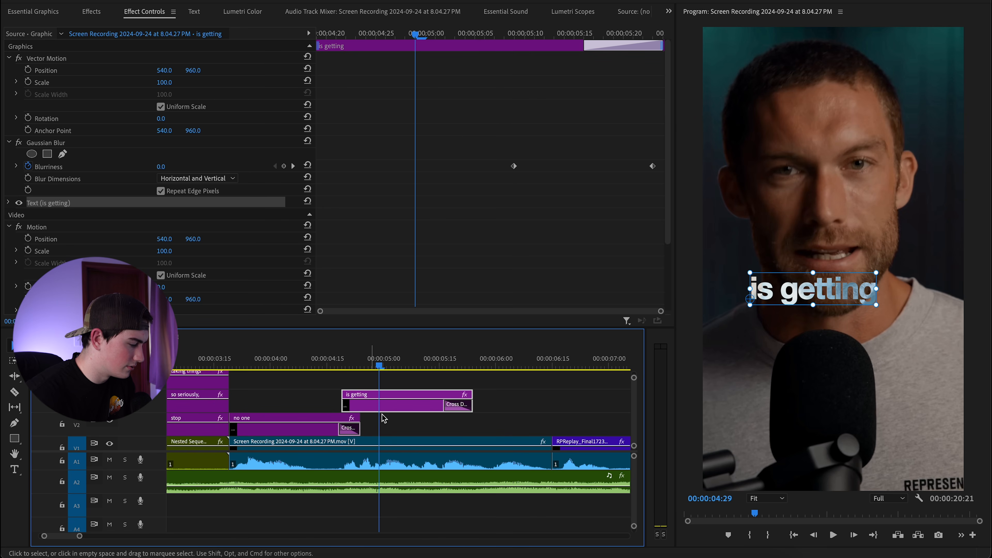
Duplicate 'is getting' to the track above, move it below, and retype it 'out of this'.
{"action": "left_click_drag", "start_coordinate": [385, 408], "coordinate": [423, 386]}
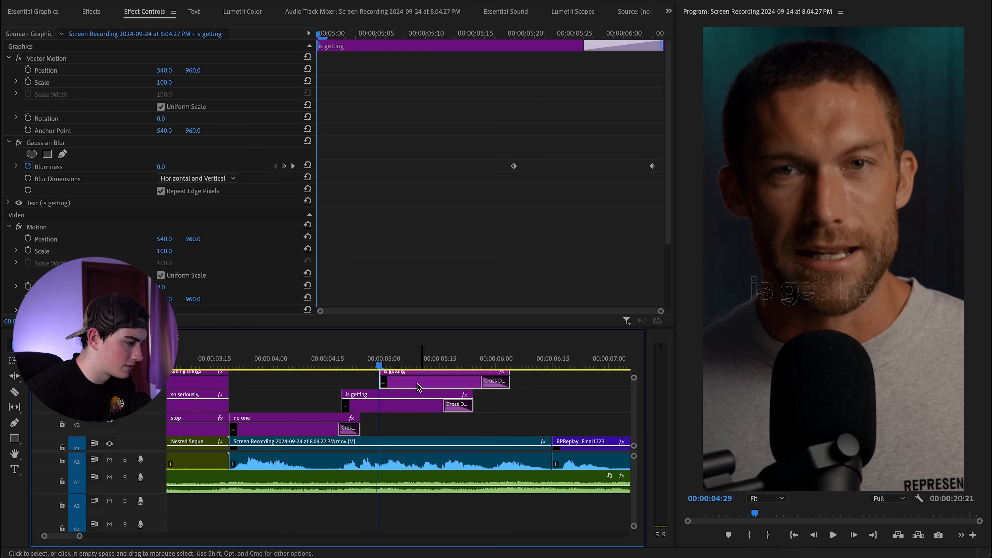
{"action": "left_click", "coordinate": [781, 291]}
{"action": "left_click_drag", "start_coordinate": [781, 291], "coordinate": [790, 327]}
{"action": "double_click", "coordinate": [832, 323]}
{"action": "type", "text": "out of this"}
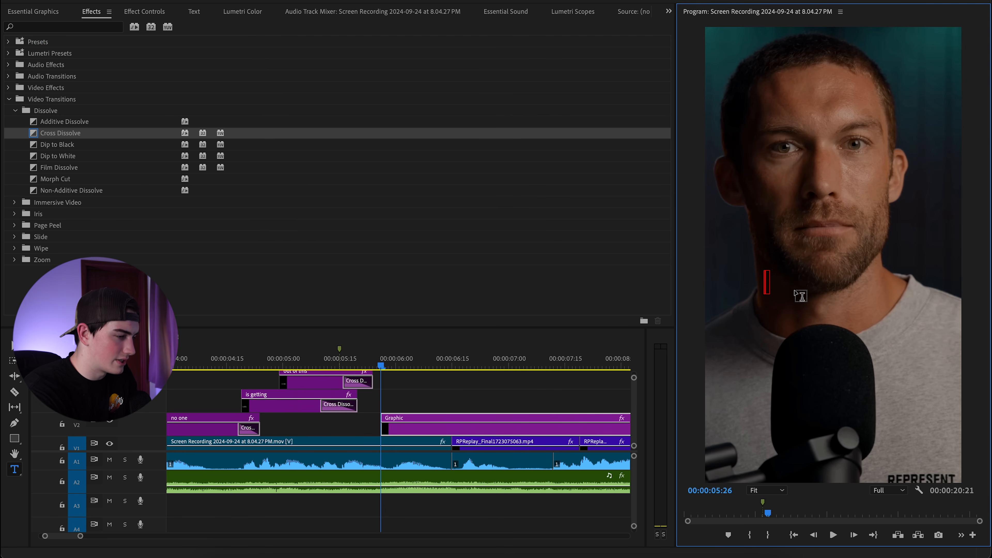
Type a 'game' caption and move its clip up two tracks to start at the 05:15 marker.
{"action": "type", "text": "game"}
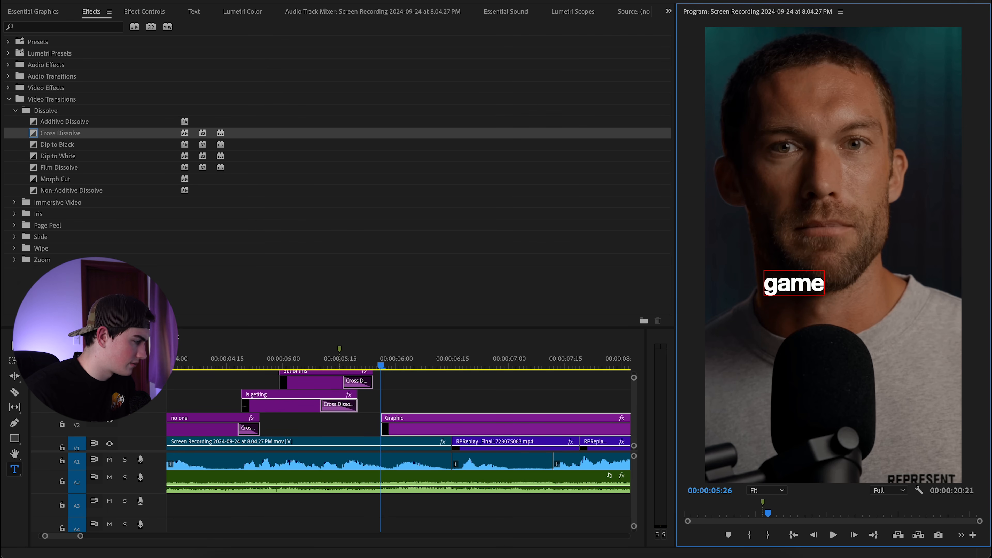
{"action": "left_click", "coordinate": [12, 346]}
{"action": "scroll", "coordinate": [308, 440], "scroll_direction": "up", "scroll_amount": 2}
{"action": "scroll", "coordinate": [332, 437], "scroll_direction": "down", "scroll_amount": 2}
{"action": "left_click_drag", "start_coordinate": [402, 429], "coordinate": [393, 407]}
{"action": "scroll", "coordinate": [388, 420], "scroll_direction": "up", "scroll_amount": 2}
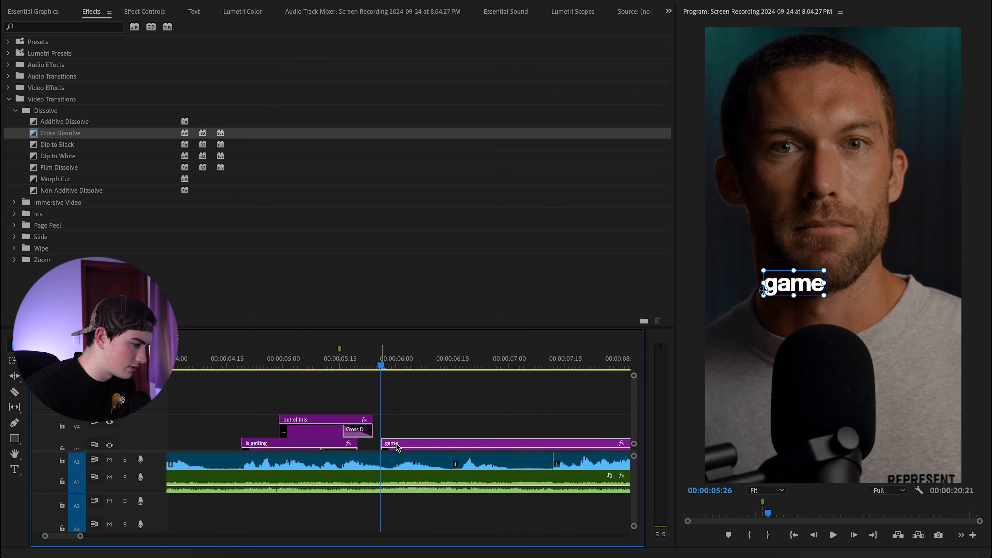
{"action": "mouse_move", "coordinate": [399, 443]}
{"action": "left_mouse_down"}
{"action": "mouse_move", "coordinate": [398, 397]}
{"action": "mouse_move", "coordinate": [352, 382]}
{"action": "mouse_move", "coordinate": [360, 396]}
{"action": "left_mouse_up"}
{"action": "left_click", "coordinate": [340, 356]}
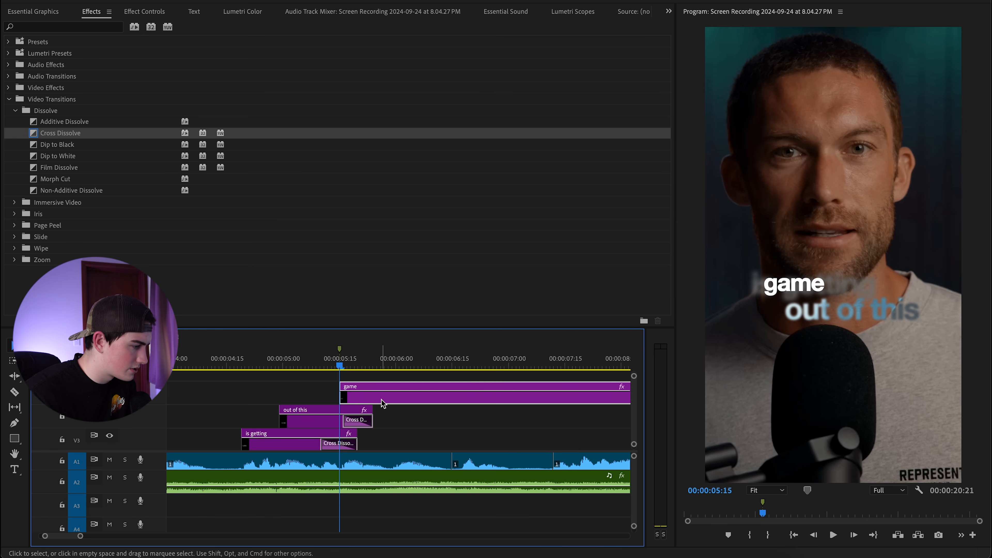
Set the 'game' caption's Opacity blend mode to Difference.
{"action": "left_click", "coordinate": [151, 13]}
{"action": "scroll", "coordinate": [118, 196], "scroll_direction": "down", "scroll_amount": 1}
{"action": "left_click", "coordinate": [197, 271]}
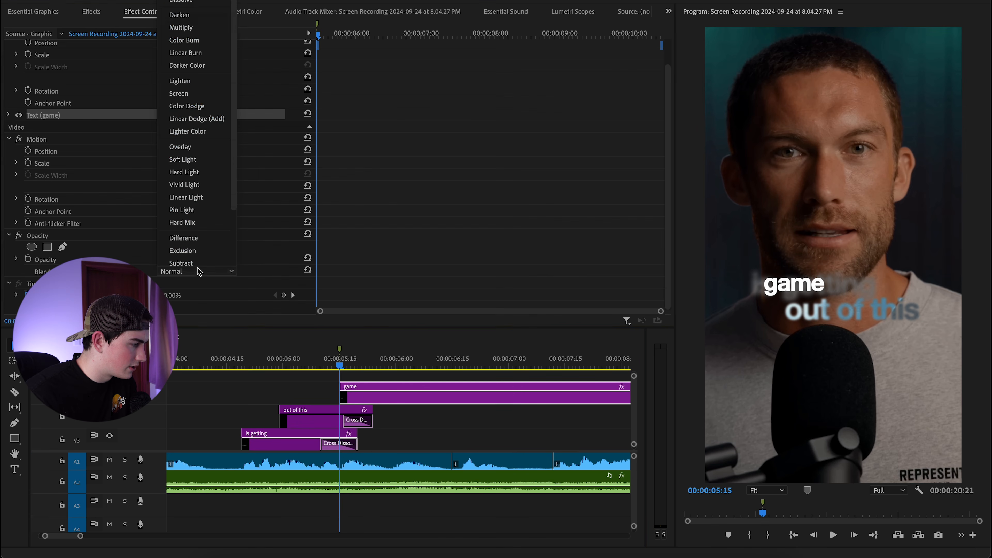
{"action": "left_click", "coordinate": [194, 245]}
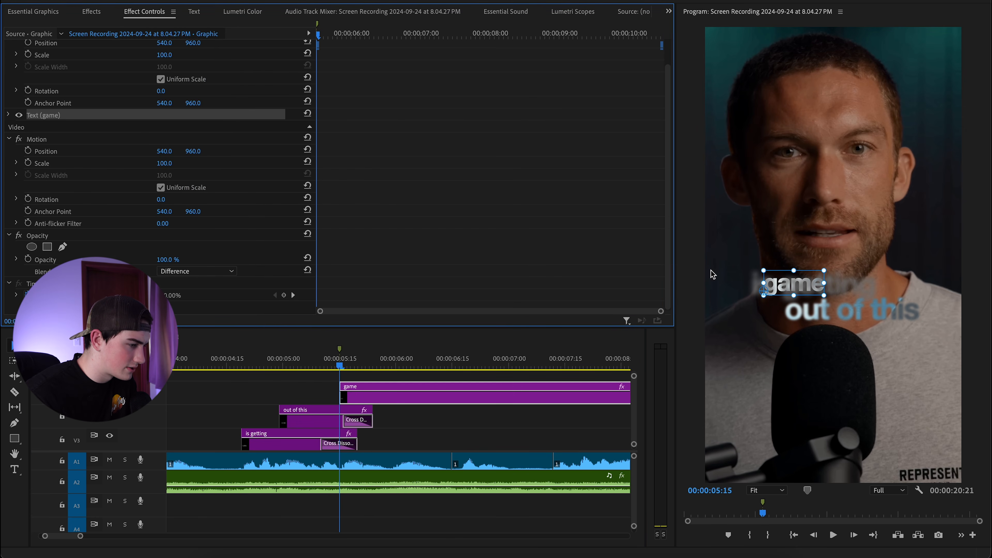
Preview the captions and split the 'game' clip at 05:29 with Cmd+K.
{"action": "left_click", "coordinate": [289, 358]}
{"action": "key", "text": "space"}
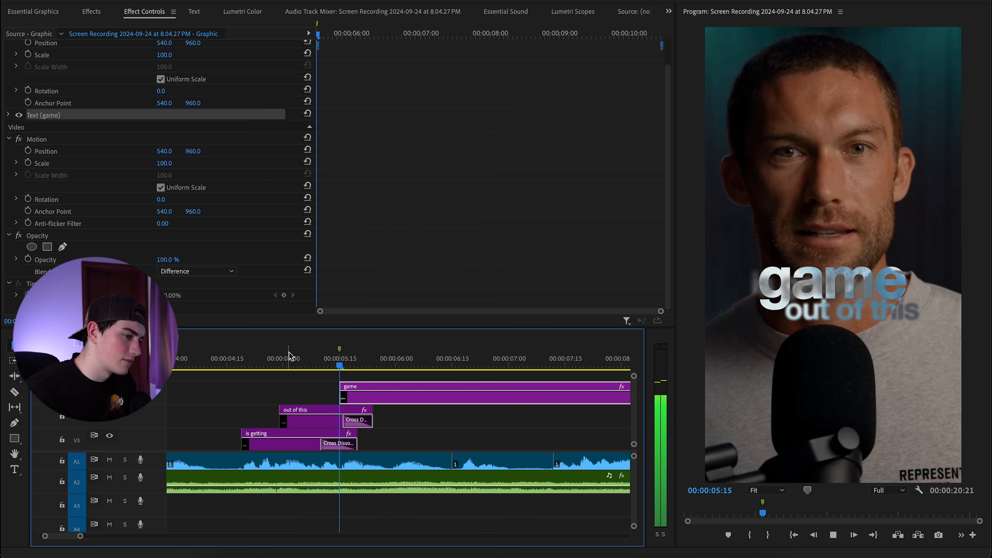
{"action": "key", "text": "space"}
{"action": "left_click", "coordinate": [197, 361]}
{"action": "key", "text": "space"}
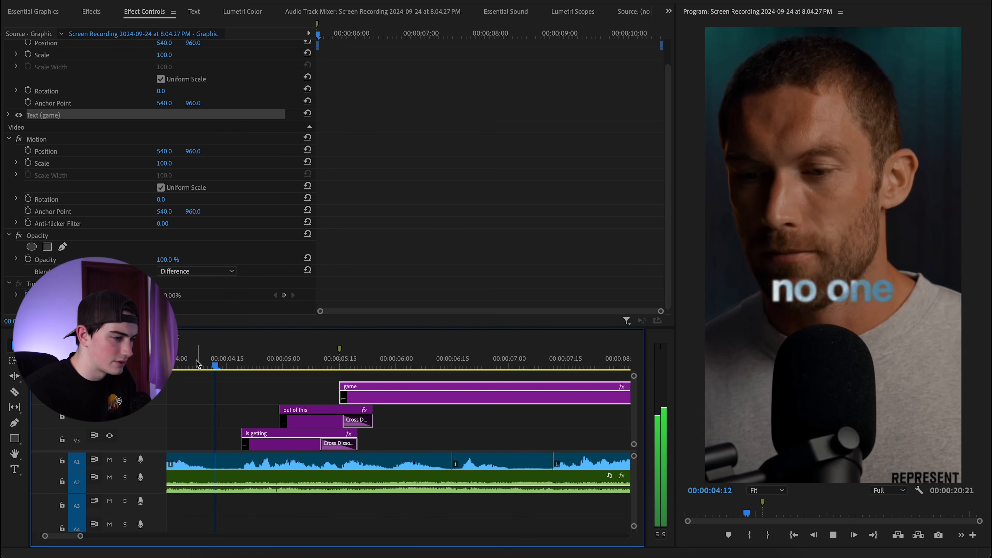
{"action": "key", "text": "space"}
{"action": "key", "text": "super+k"}
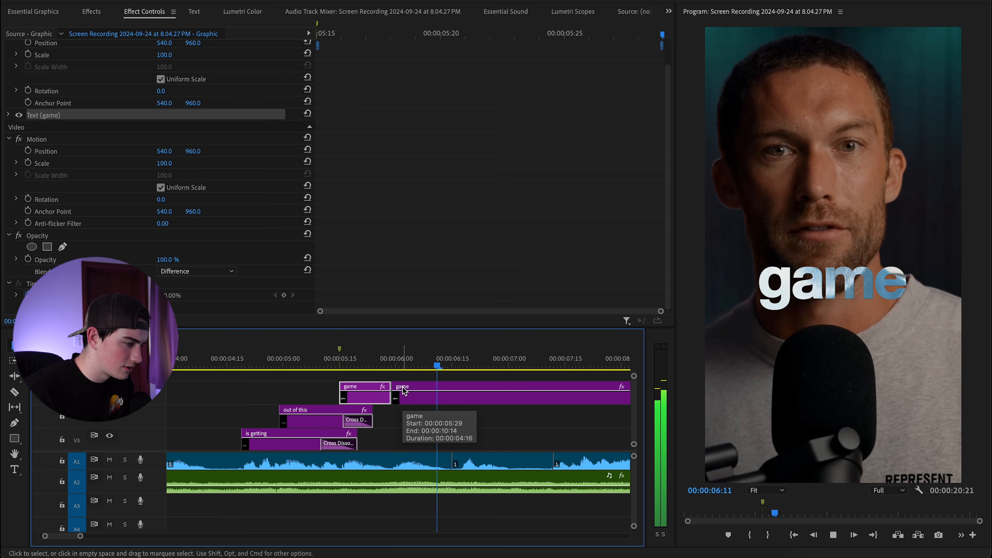
Retype the second 'game' caption at 06:11 as 'alive.' and nudge it slightly right.
{"action": "left_click", "coordinate": [404, 390]}
{"action": "key", "text": "Left"}
{"action": "key", "text": "Left"}
{"action": "key", "text": "Left"}
{"action": "key", "text": "Left"}
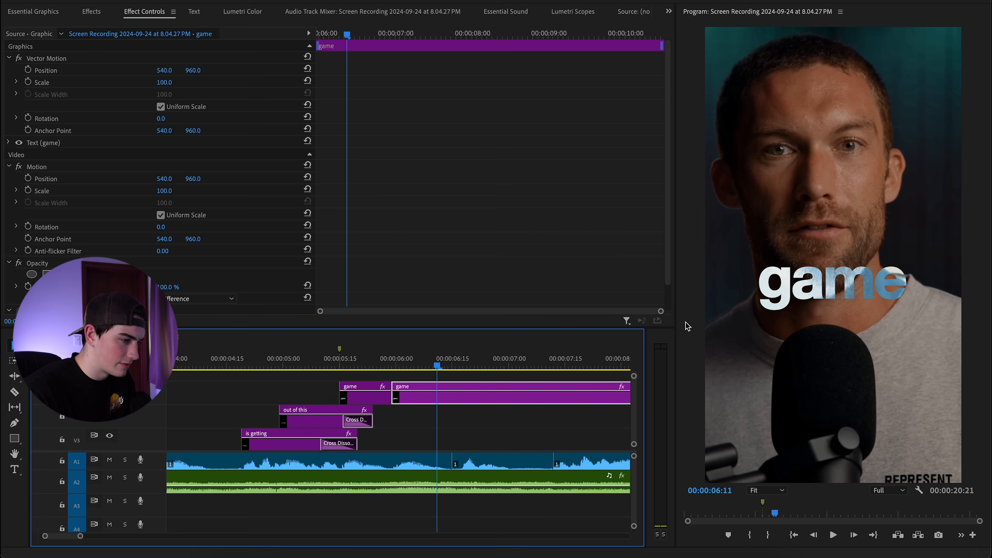
{"action": "double_click", "coordinate": [838, 278]}
{"action": "type", "text": "alive."}
{"action": "left_click", "coordinate": [9, 346]}
{"action": "left_click_drag", "start_coordinate": [808, 275], "coordinate": [815, 276]}
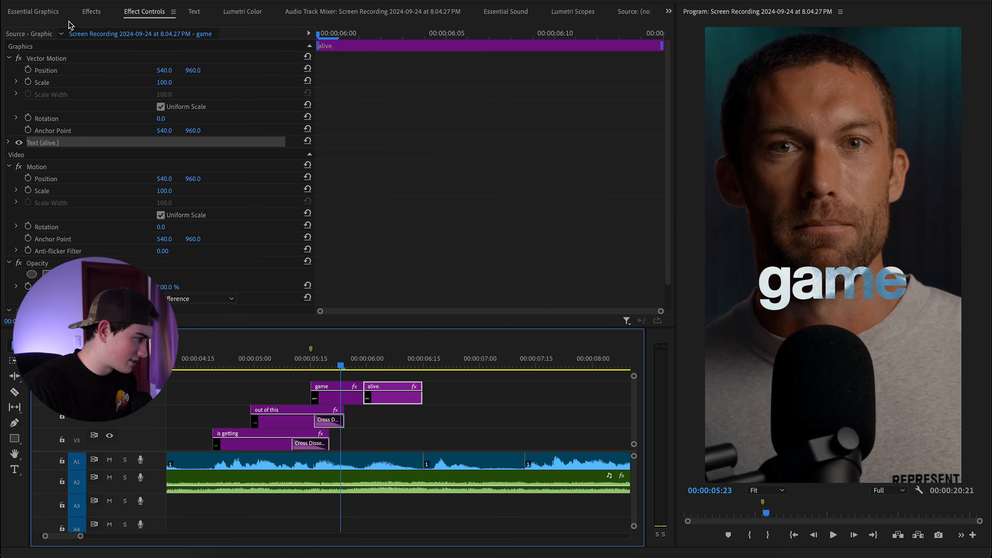
Search the Effects panel for 'transform'.
{"action": "left_click", "coordinate": [91, 11]}
{"action": "left_click", "coordinate": [76, 30]}
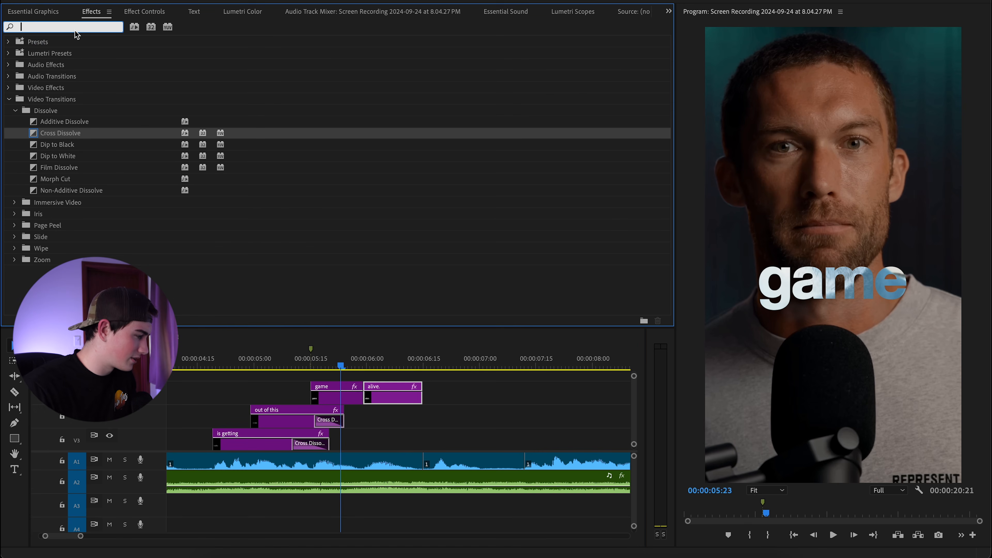
{"action": "type", "text": "transform"}
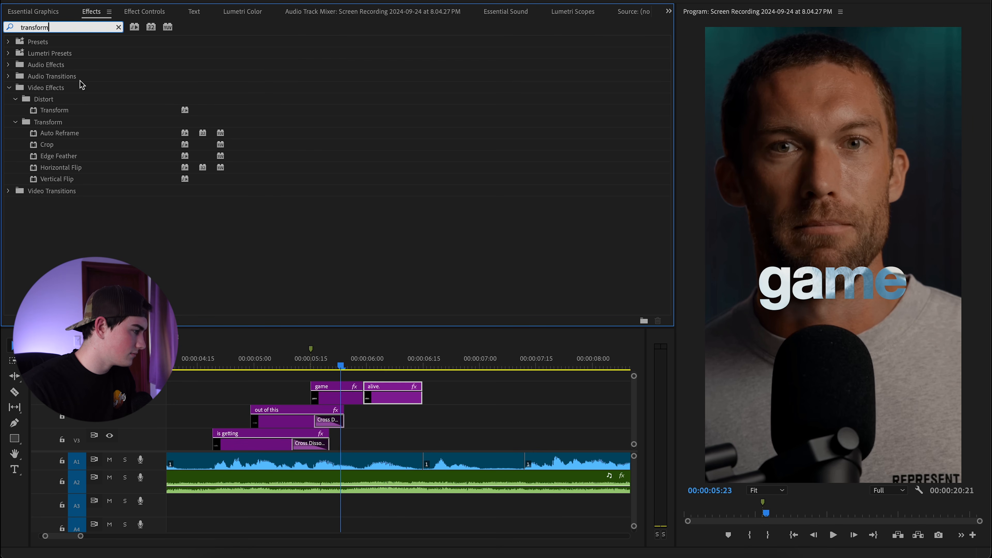
Apply the Transform effect to the 'game' caption clip.
{"action": "left_click", "coordinate": [80, 111]}
{"action": "left_click_drag", "start_coordinate": [75, 112], "coordinate": [347, 400]}
{"action": "scroll", "coordinate": [361, 427], "scroll_direction": "up", "scroll_amount": 2}
{"action": "left_click_drag", "start_coordinate": [334, 366], "coordinate": [363, 368]}
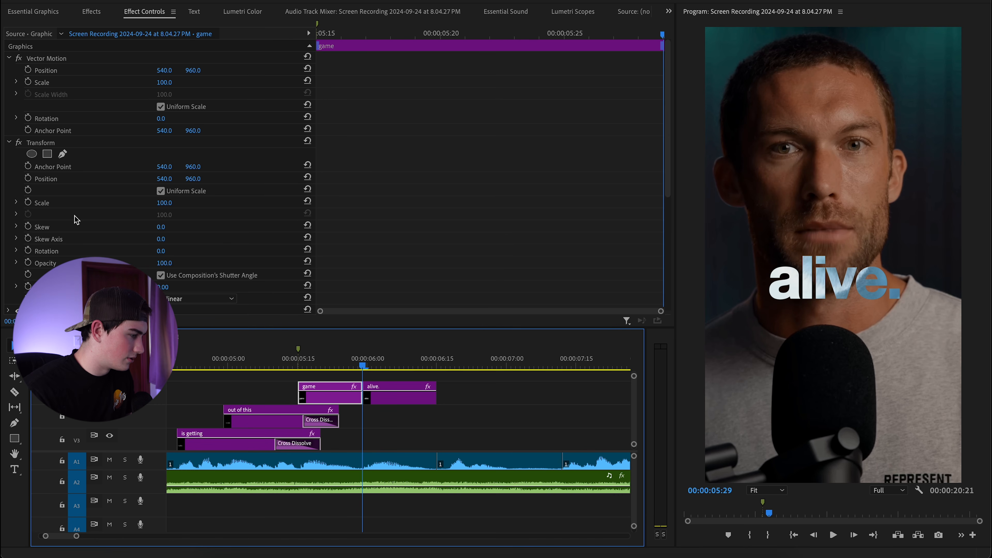
Keyframe Transform Position near the clip's end so the caption ends off the left edge.
{"action": "left_click", "coordinate": [35, 180]}
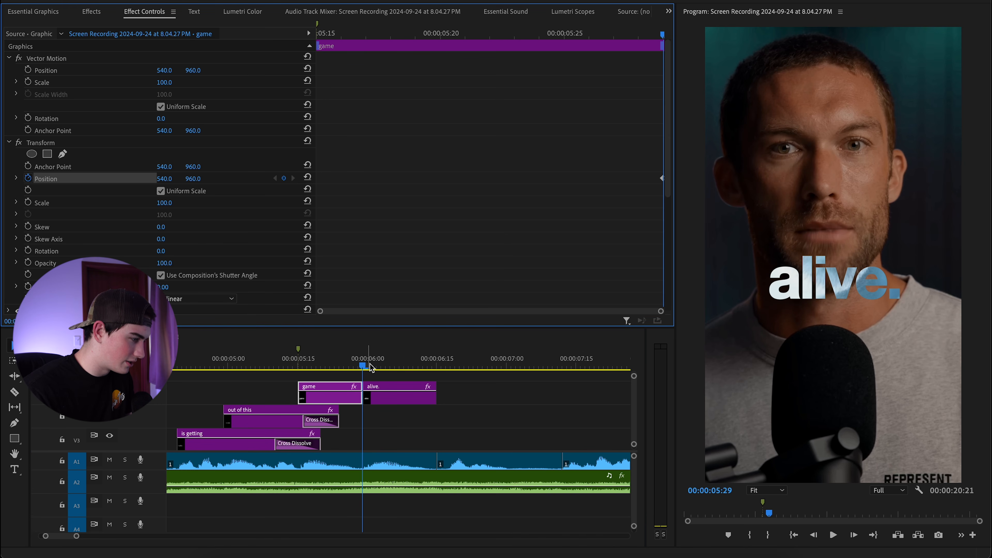
{"action": "key", "text": "Left"}
{"action": "key", "text": "Left"}
{"action": "key", "text": "Left"}
{"action": "key", "text": "Left"}
{"action": "key", "text": "Left"}
{"action": "key", "text": "Left"}
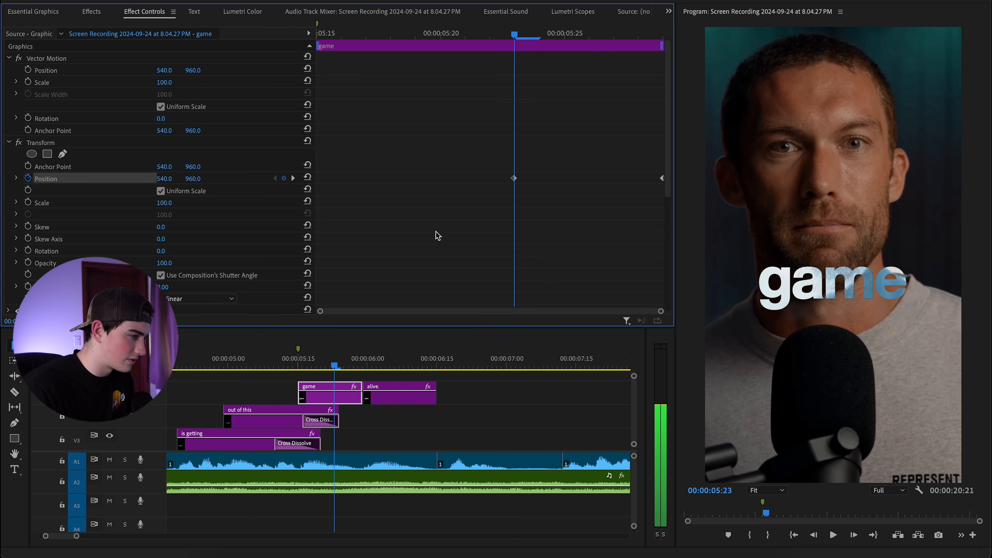
{"action": "left_click_drag", "start_coordinate": [523, 38], "coordinate": [665, 51]}
{"action": "left_click_drag", "start_coordinate": [661, 179], "coordinate": [647, 180]}
{"action": "left_click_drag", "start_coordinate": [657, 42], "coordinate": [636, 39]}
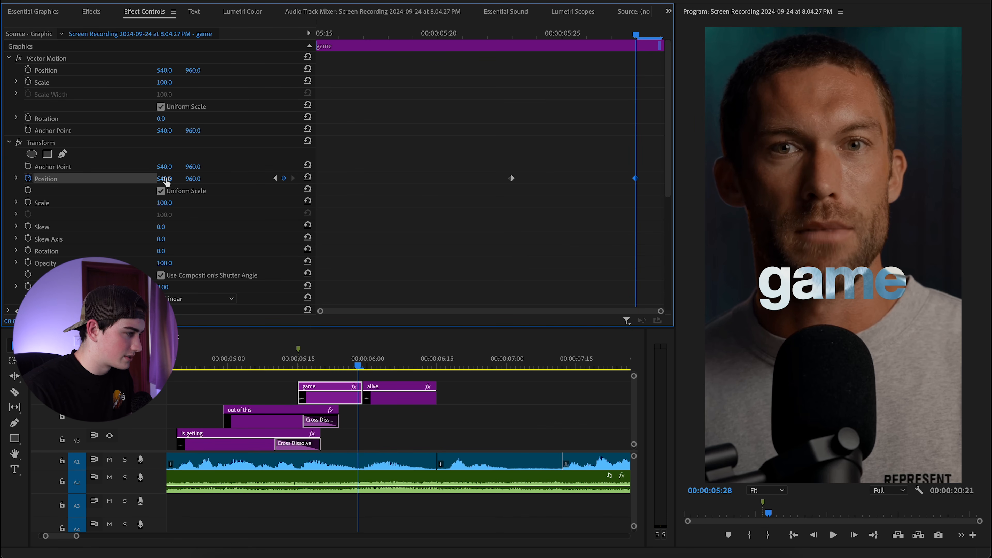
{"action": "left_click_drag", "start_coordinate": [164, 179], "coordinate": [103, 178]}
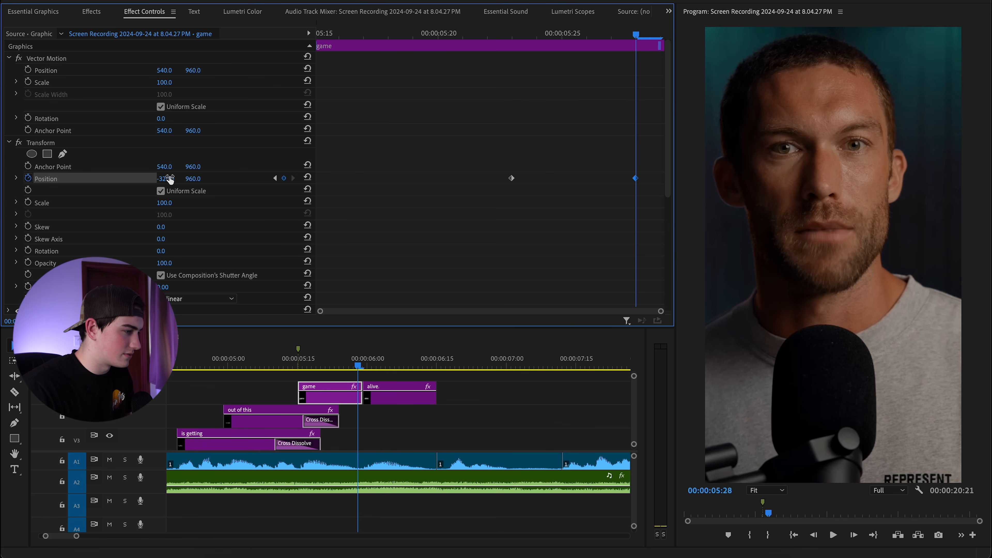
{"action": "mouse_move", "coordinate": [639, 184]}
{"action": "left_mouse_down"}
{"action": "mouse_move", "coordinate": [671, 184]}
{"action": "mouse_move", "coordinate": [644, 186]}
{"action": "left_mouse_up"}
Scrub back to about 05:20 and replay the slide-off animation to review it.
{"action": "left_click_drag", "start_coordinate": [633, 34], "coordinate": [485, 36]}
{"action": "key", "text": "space"}
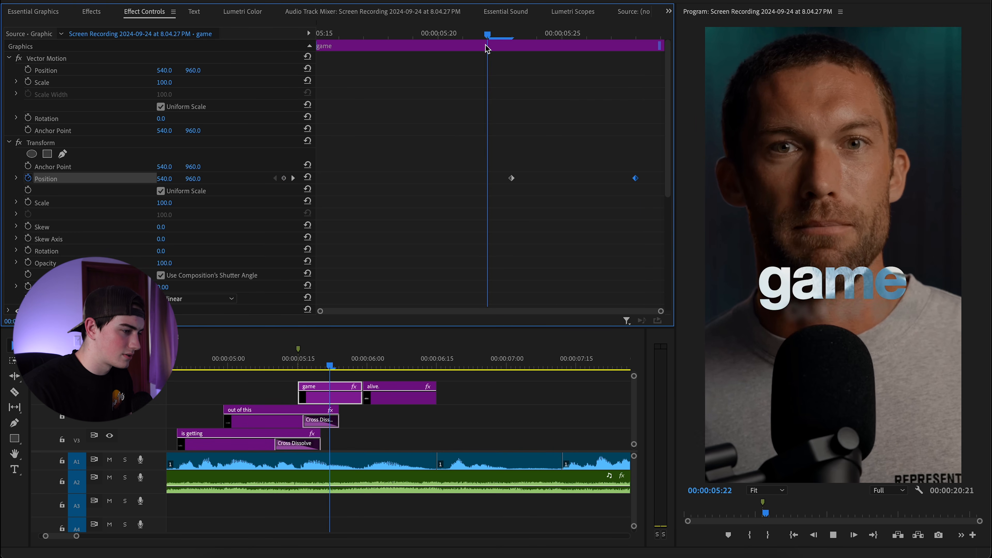
{"action": "key", "text": "space"}
{"action": "left_click_drag", "start_coordinate": [640, 34], "coordinate": [441, 36]}
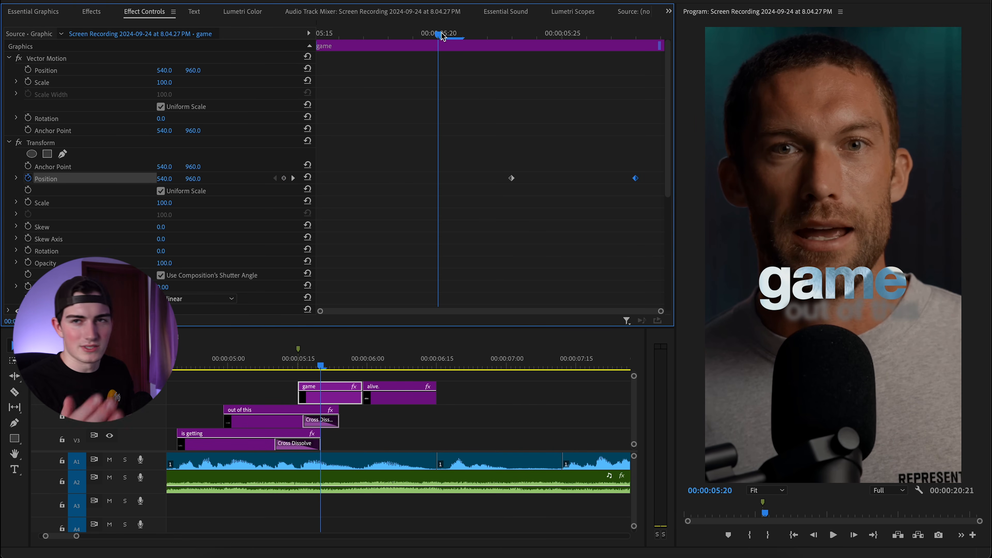
{"action": "key", "text": "space"}
{"action": "key", "text": "space"}
{"action": "left_click_drag", "start_coordinate": [633, 33], "coordinate": [515, 35]}
{"action": "key", "text": "space"}
{"action": "key", "text": "space"}
Shape the Position speed curve with Bezier handles, easing out and steepening into the last keyframe.
{"action": "left_click", "coordinate": [17, 179]}
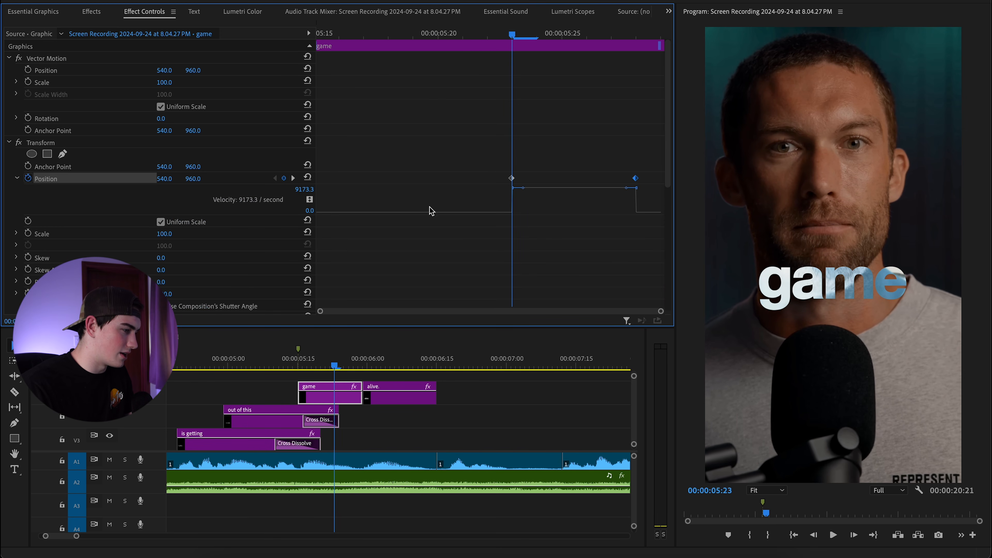
{"action": "left_click_drag", "start_coordinate": [571, 212], "coordinate": [635, 227]}
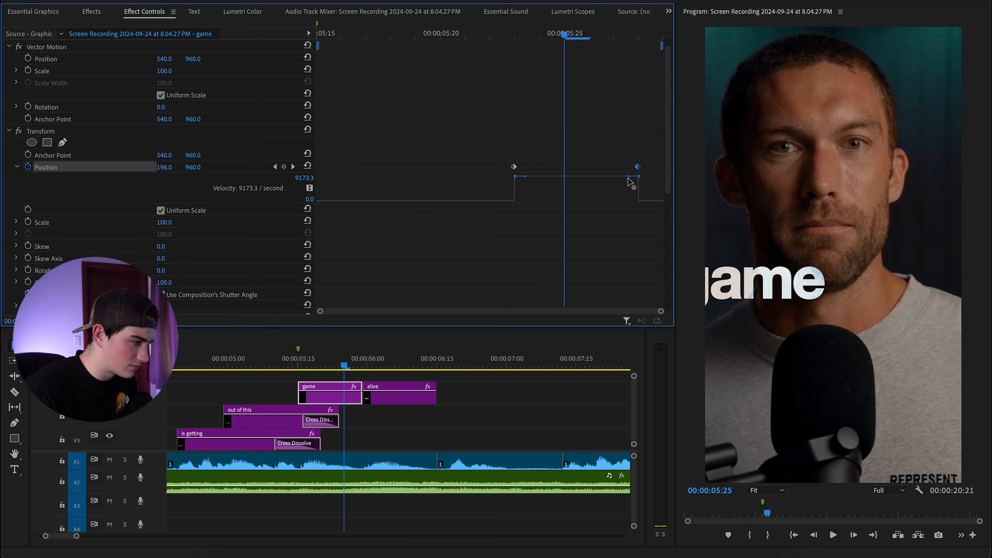
{"action": "left_click_drag", "start_coordinate": [628, 177], "coordinate": [592, 202]}
{"action": "left_click_drag", "start_coordinate": [529, 193], "coordinate": [542, 203]}
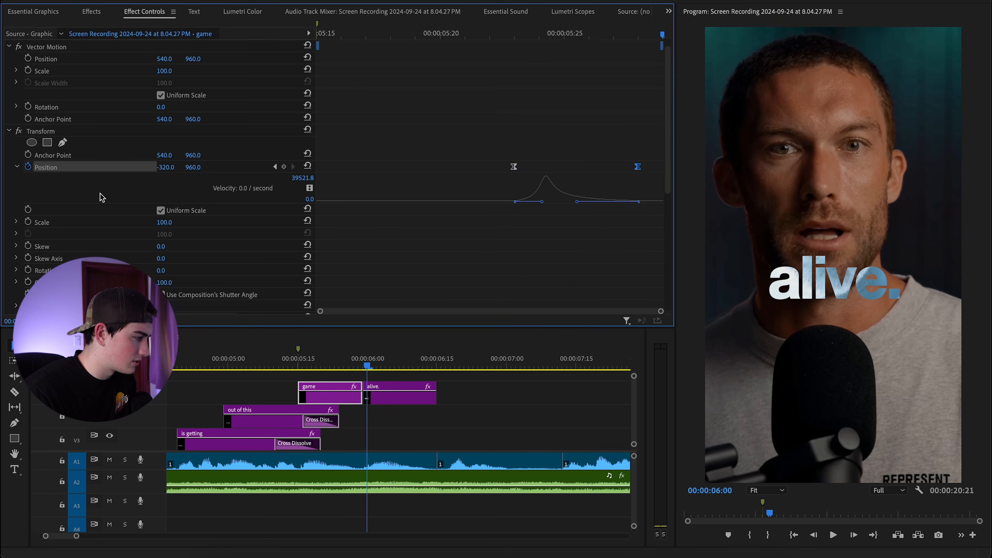
{"action": "scroll", "coordinate": [100, 197], "scroll_direction": "down", "scroll_amount": 5}
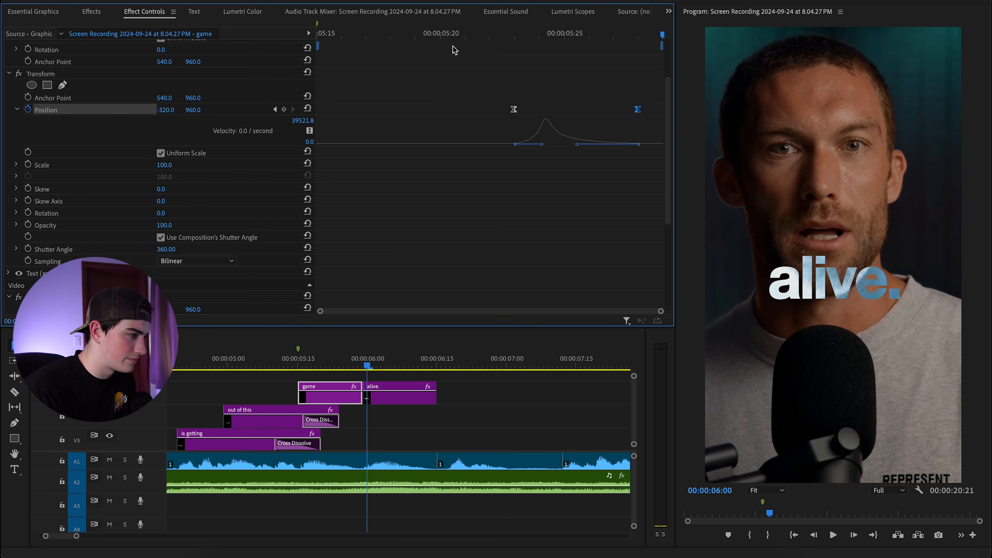
{"action": "left_click", "coordinate": [436, 43]}
Replay the 'game' caption animation from just before it several times to preview the easing.
{"action": "key", "text": "space"}
{"action": "key", "text": "space"}
{"action": "left_click", "coordinate": [484, 36]}
{"action": "key", "text": "space"}
{"action": "key", "text": "space"}
{"action": "left_click_drag", "start_coordinate": [514, 39], "coordinate": [440, 37]}
{"action": "key", "text": "space"}
{"action": "key", "text": "space"}
{"action": "left_click_drag", "start_coordinate": [539, 33], "coordinate": [461, 38]}
Sharpen the speed peak and move the final Position keyframe slightly later.
{"action": "key", "text": "space"}
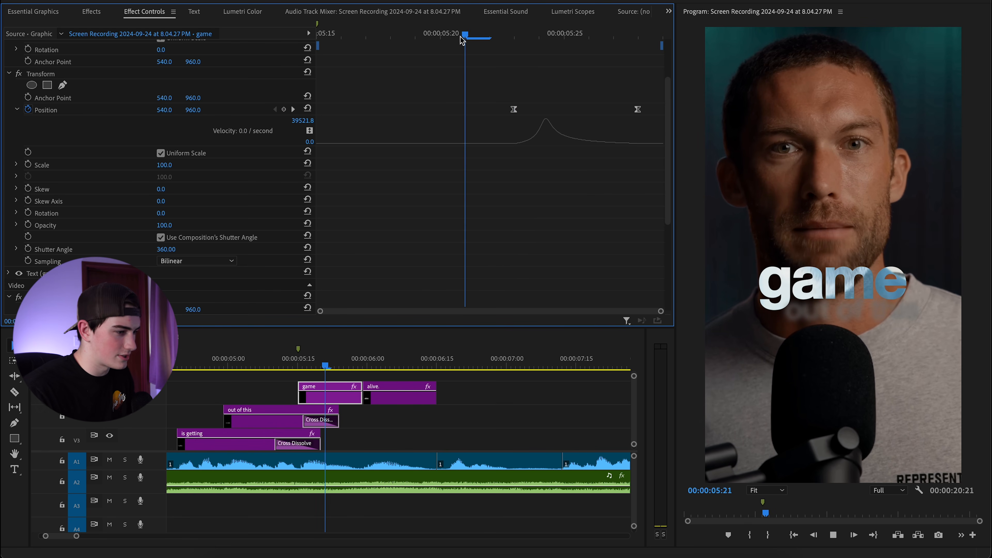
{"action": "key", "text": "space"}
{"action": "left_click", "coordinate": [514, 110]}
{"action": "left_click_drag", "start_coordinate": [543, 148], "coordinate": [551, 144]}
{"action": "left_click_drag", "start_coordinate": [579, 37], "coordinate": [436, 38]}
{"action": "key", "text": "space"}
{"action": "key", "text": "space"}
{"action": "left_click_drag", "start_coordinate": [637, 109], "coordinate": [663, 109]}
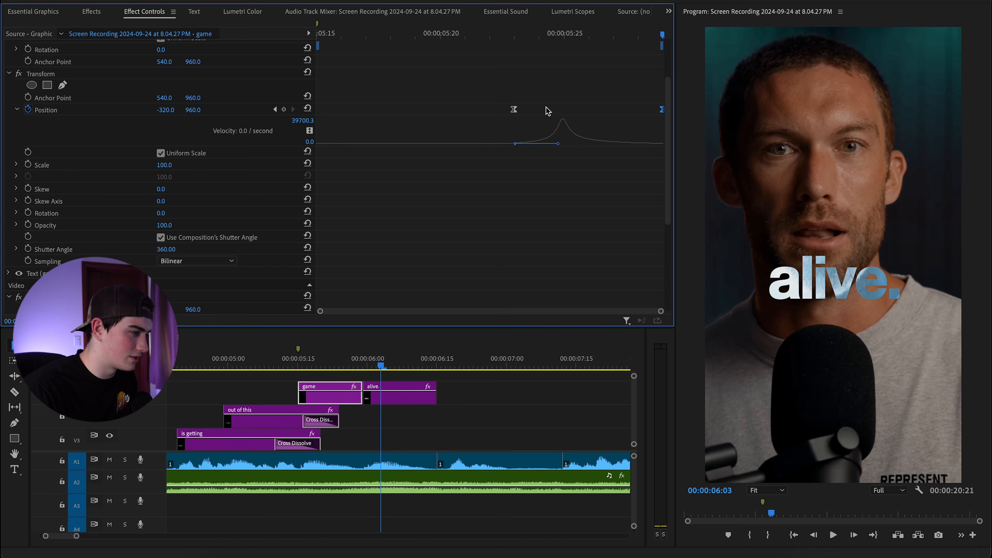
Select the 'alive.' clip, park just before it, and clear the effects search.
{"action": "left_click", "coordinate": [387, 397]}
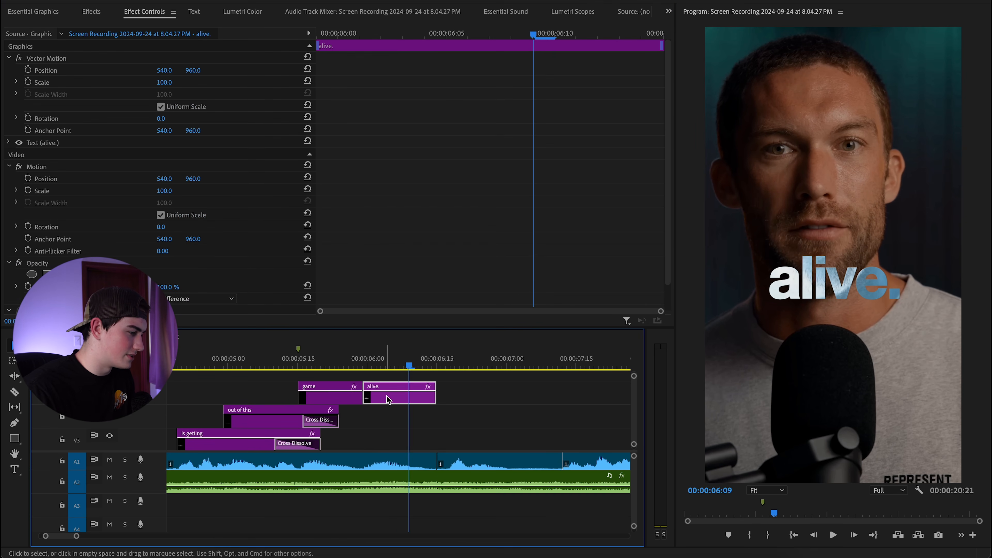
{"action": "left_click_drag", "start_coordinate": [406, 366], "coordinate": [365, 366]}
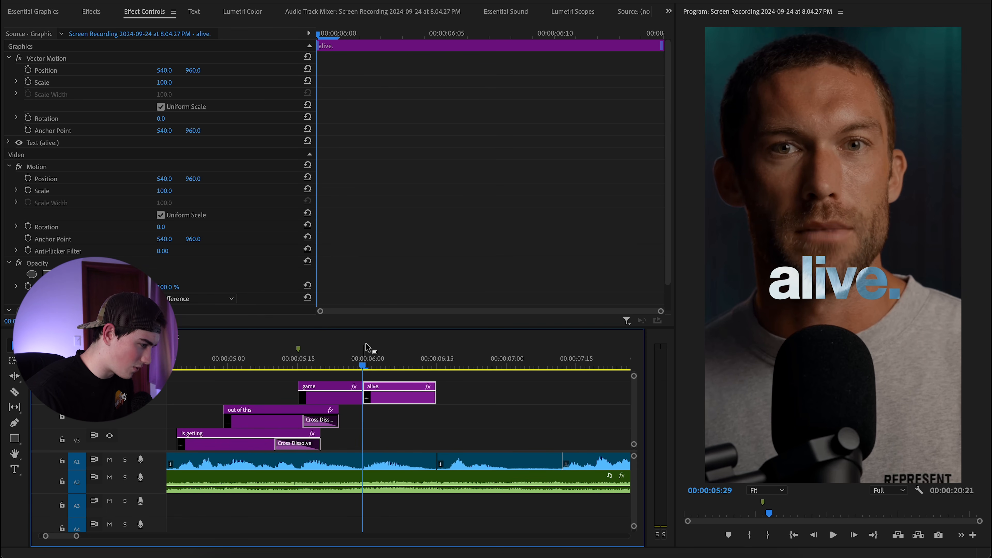
{"action": "left_click", "coordinate": [91, 11]}
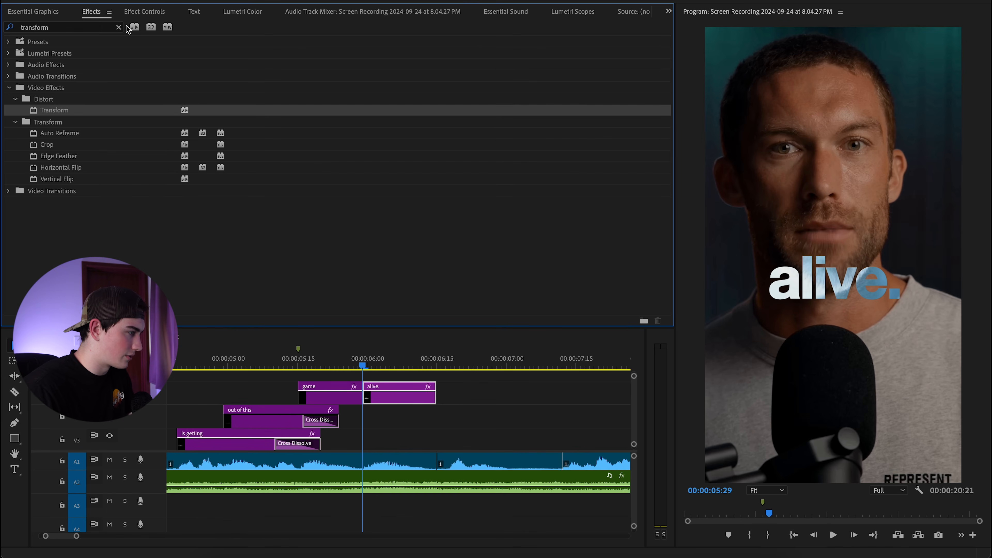
{"action": "left_click", "coordinate": [118, 27]}
{"action": "left_click", "coordinate": [101, 29]}
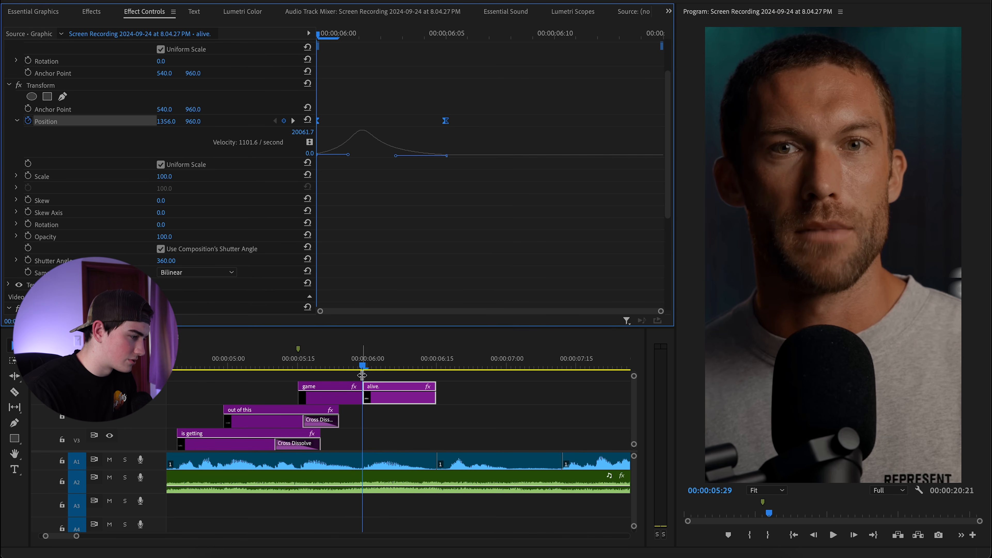
Play the animated captions from around 5:03 to preview the slide animations.
{"action": "left_click", "coordinate": [273, 369]}
{"action": "key", "text": "space"}
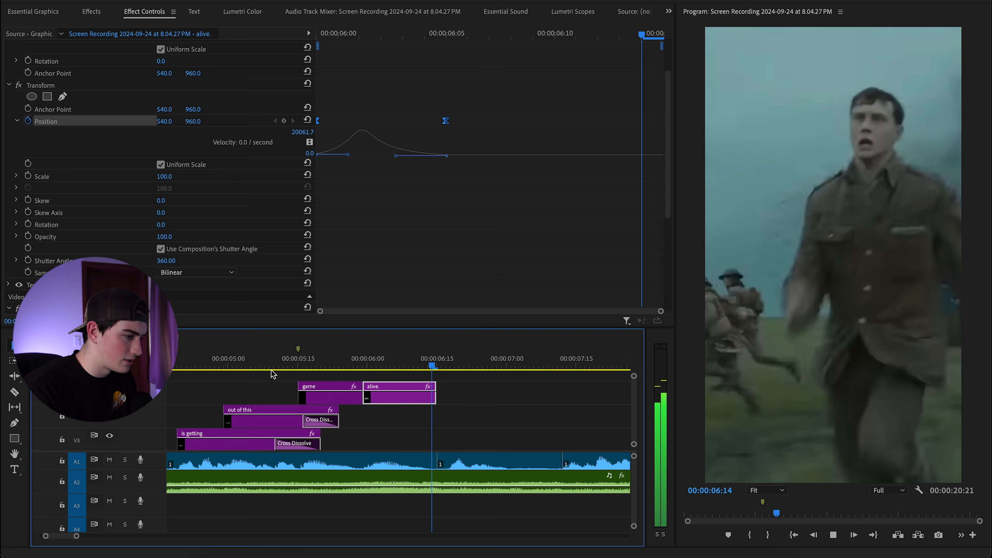
{"action": "left_click", "coordinate": [260, 367]}
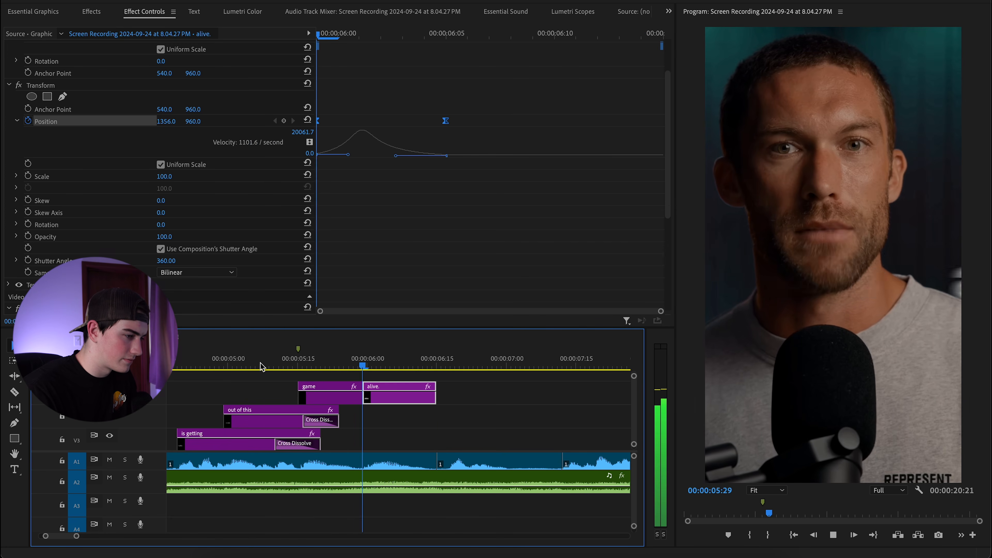
{"action": "key", "text": "space"}
{"action": "left_click", "coordinate": [242, 365]}
{"action": "key", "text": "space"}
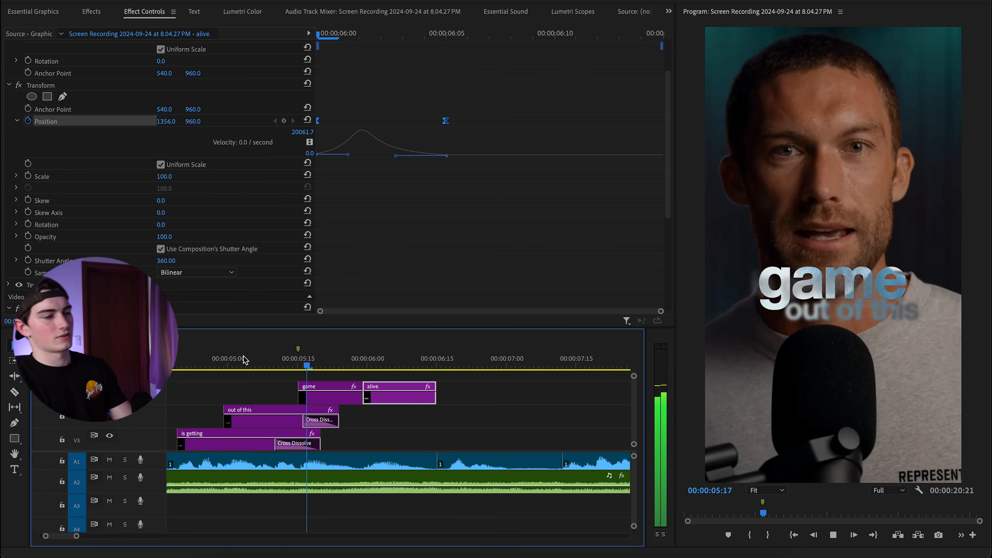
{"action": "key", "text": "space"}
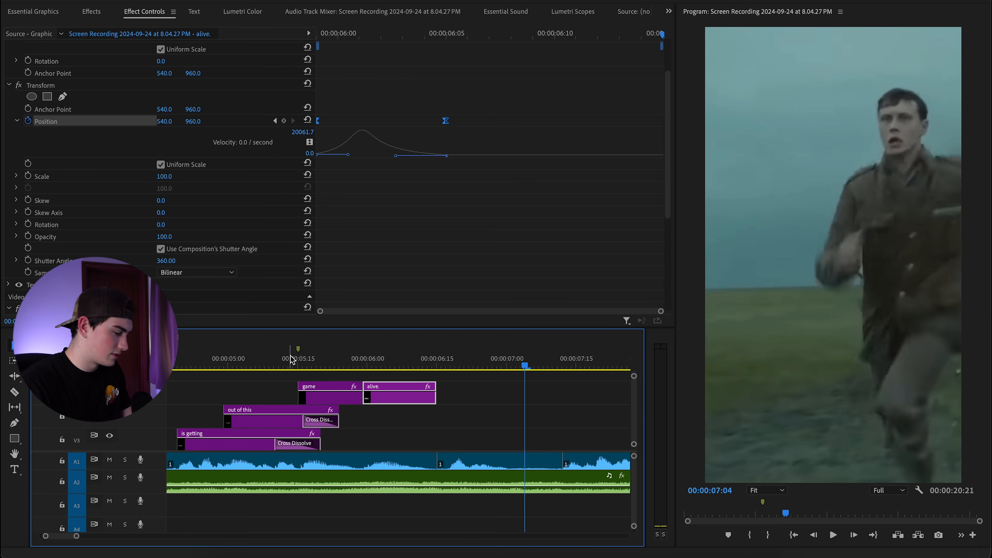
{"action": "scroll", "coordinate": [276, 412], "scroll_direction": "down", "scroll_amount": 1}
{"action": "scroll", "coordinate": [269, 408], "scroll_direction": "down", "scroll_amount": 5}
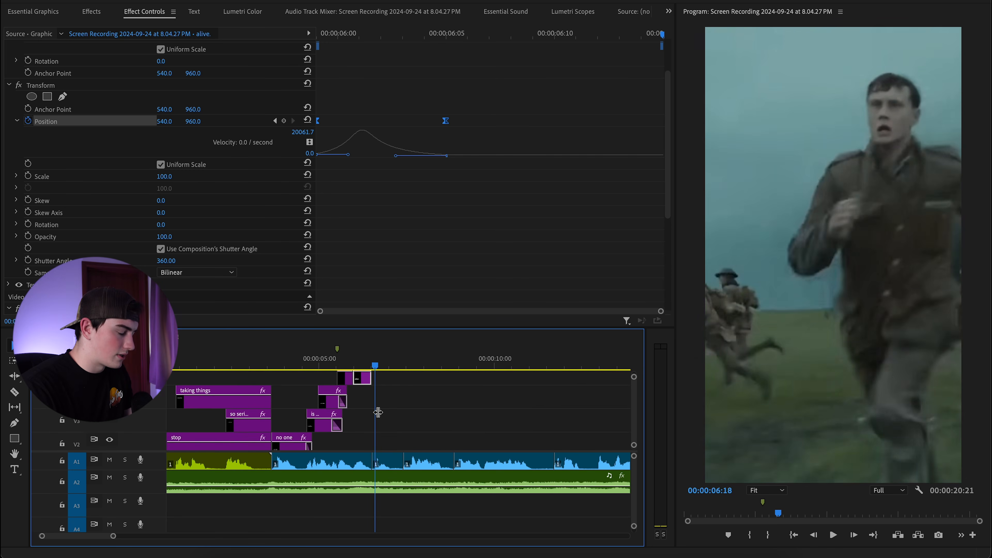
Type a white 'literally' caption, move it near the top of the frame, and clear the effects search.
{"action": "scroll", "coordinate": [378, 412], "scroll_direction": "up", "scroll_amount": 1}
{"action": "scroll", "coordinate": [369, 406], "scroll_direction": "down", "scroll_amount": 3}
{"action": "scroll", "coordinate": [367, 406], "scroll_direction": "up", "scroll_amount": 3}
{"action": "scroll", "coordinate": [381, 412], "scroll_direction": "down", "scroll_amount": 1}
{"action": "scroll", "coordinate": [381, 412], "scroll_direction": "up", "scroll_amount": 3}
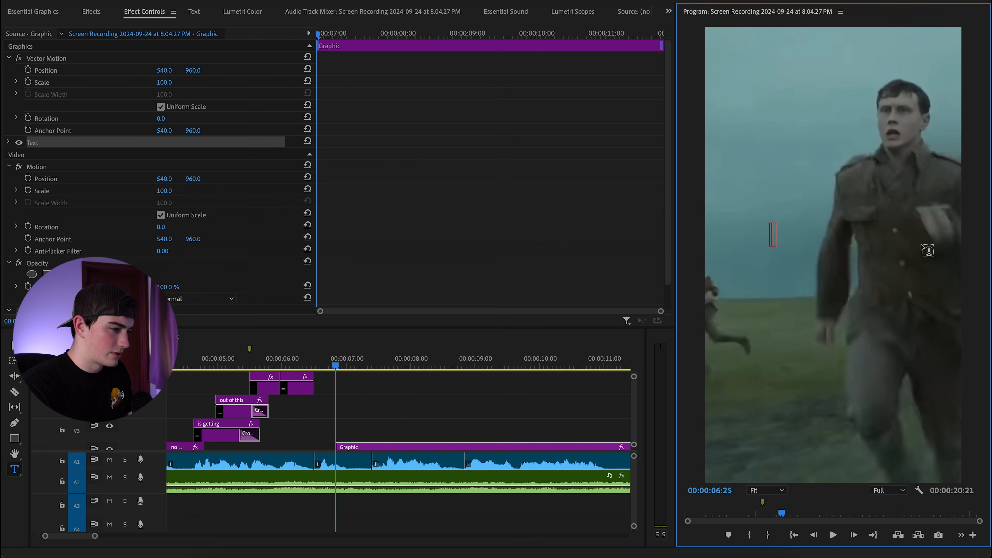
{"action": "type", "text": "literally"}
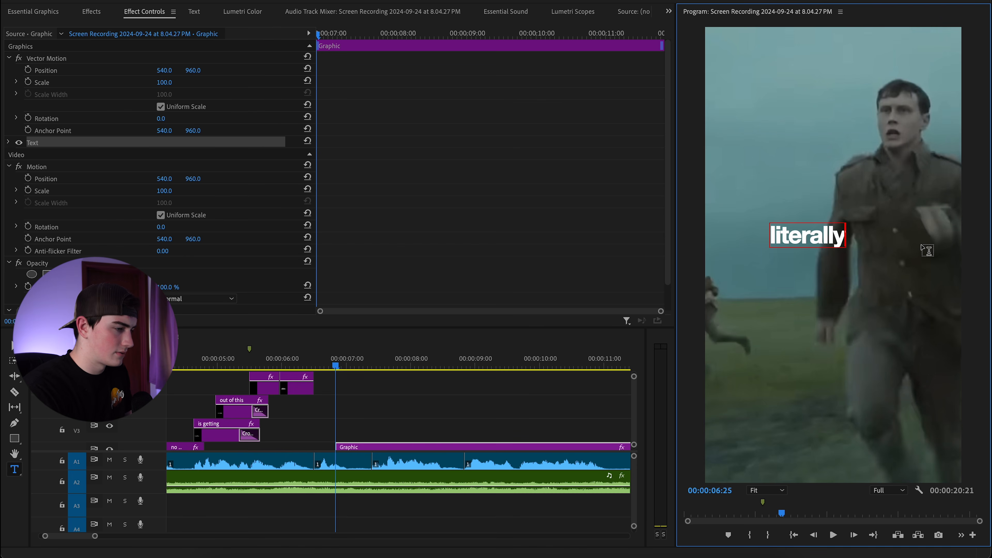
{"action": "key", "text": "Escape"}
{"action": "left_click_drag", "start_coordinate": [820, 221], "coordinate": [804, 118]}
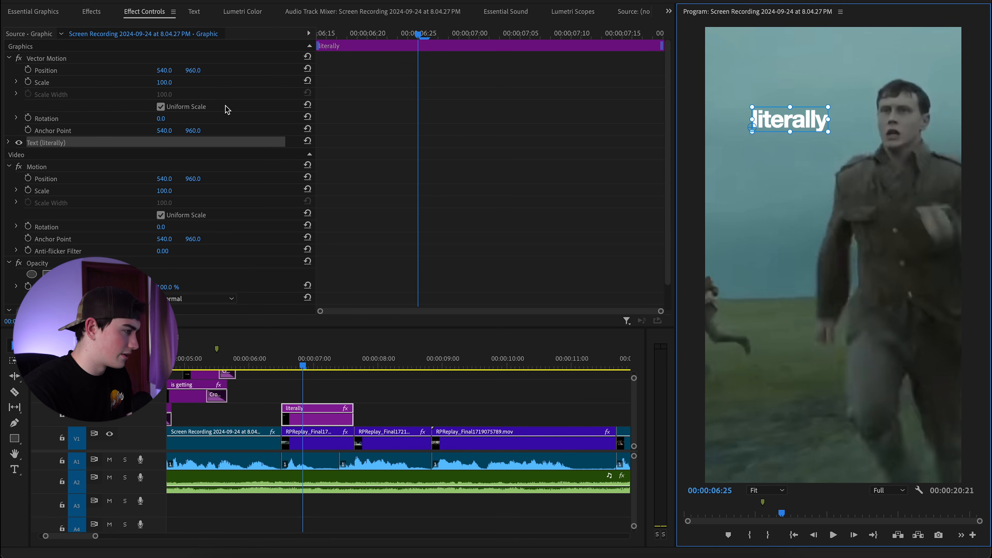
{"action": "left_click", "coordinate": [90, 11]}
{"action": "left_click", "coordinate": [119, 26]}
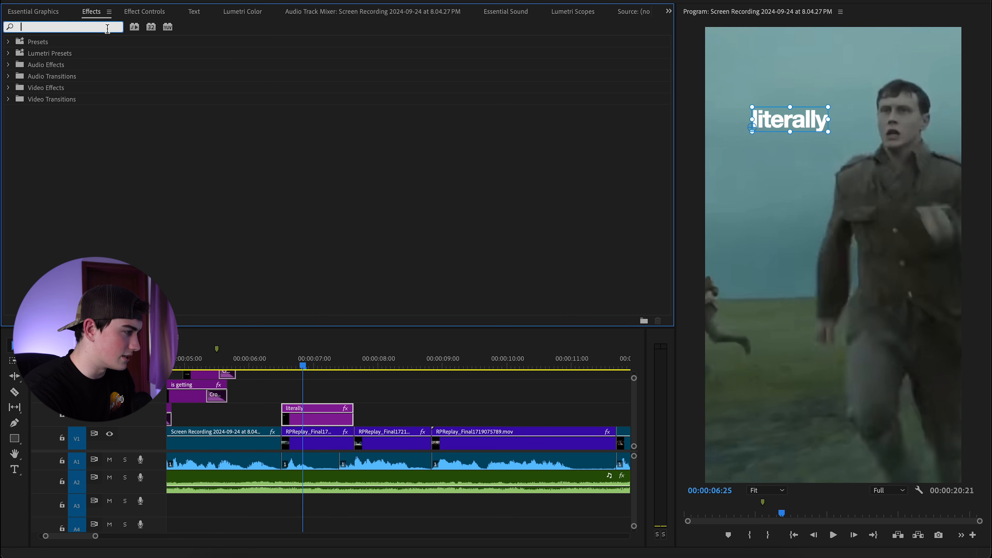
Find Corner Pin in Effects and apply it to the 'literally' caption clip.
{"action": "type", "text": "gua"}
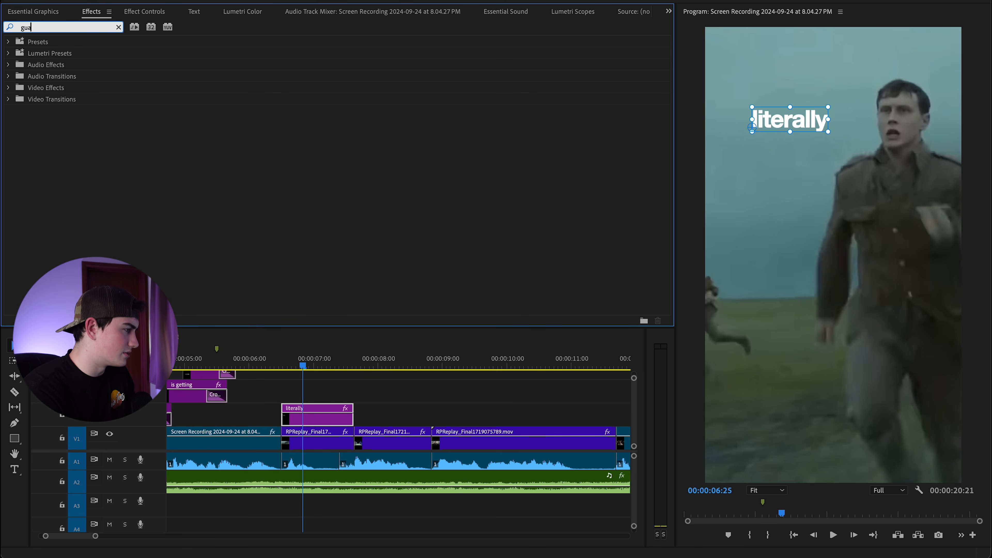
{"action": "key", "text": "BackSpace"}
{"action": "key", "text": "BackSpace"}
{"action": "type", "text": "aus"}
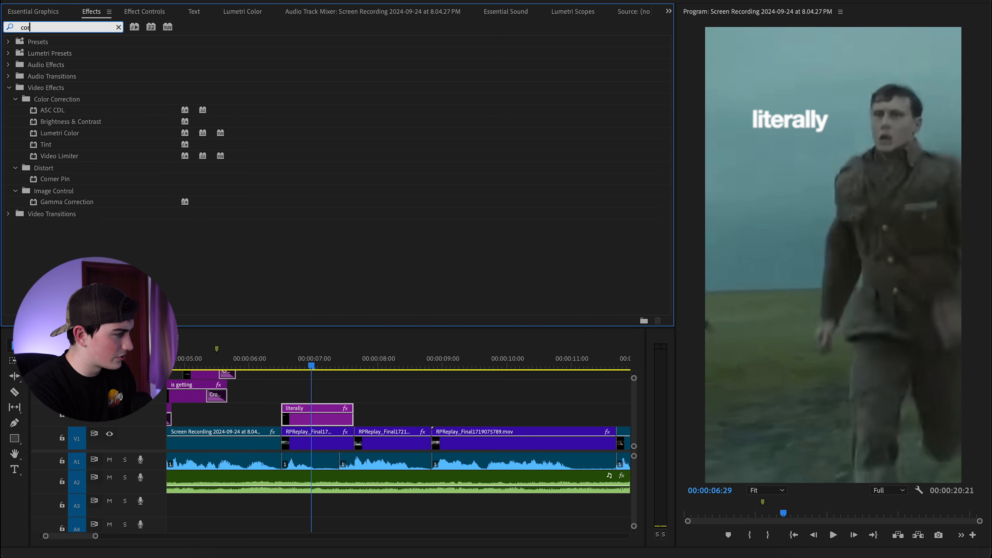
{"action": "type", "text": "rner"}
{"action": "left_click_drag", "start_coordinate": [83, 110], "coordinate": [337, 416]}
At 54% preview zoom, pull the right Corner Pin corners inward and push the left ones outward.
{"action": "left_click", "coordinate": [144, 12]}
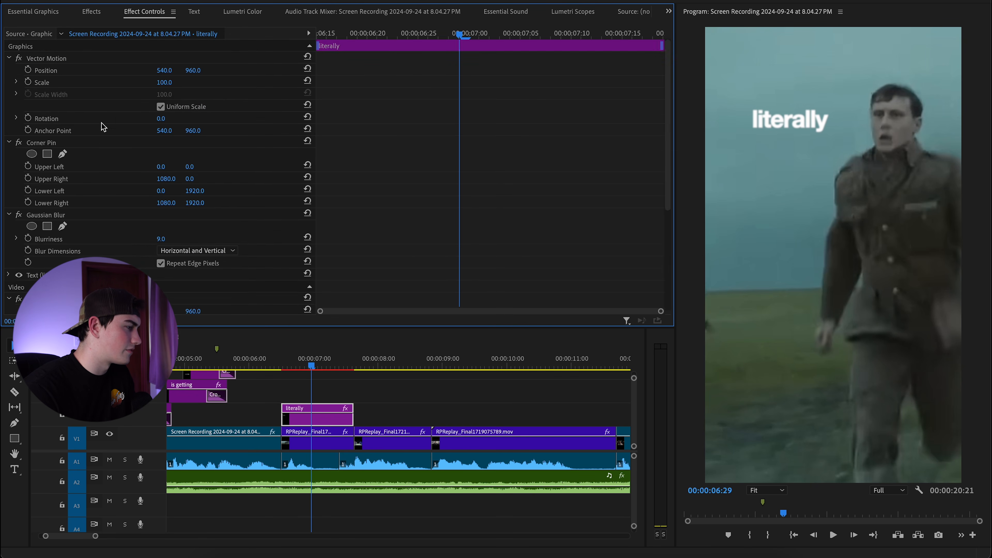
{"action": "left_click", "coordinate": [56, 144]}
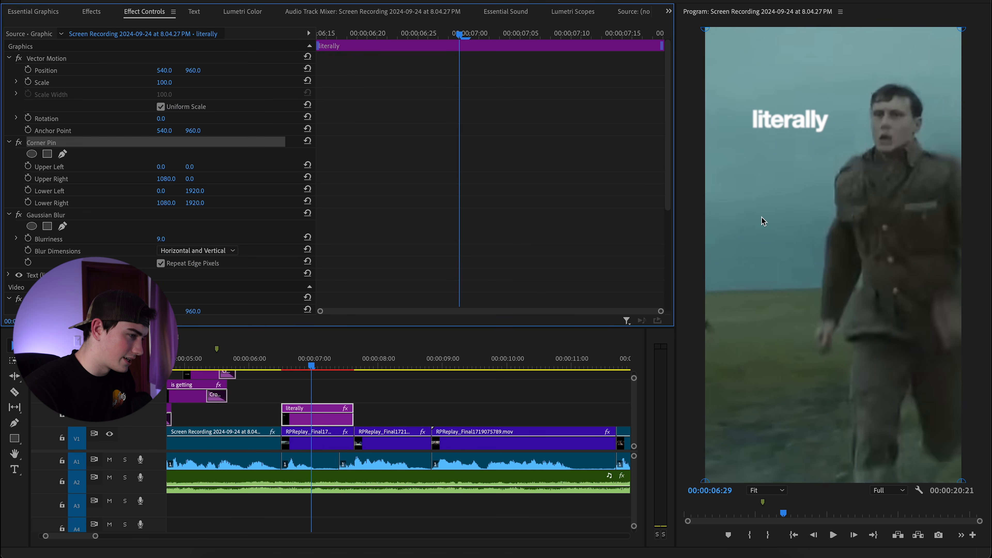
{"action": "scroll", "coordinate": [792, 220], "scroll_direction": "down", "scroll_amount": 5}
{"action": "left_click", "coordinate": [801, 209]}
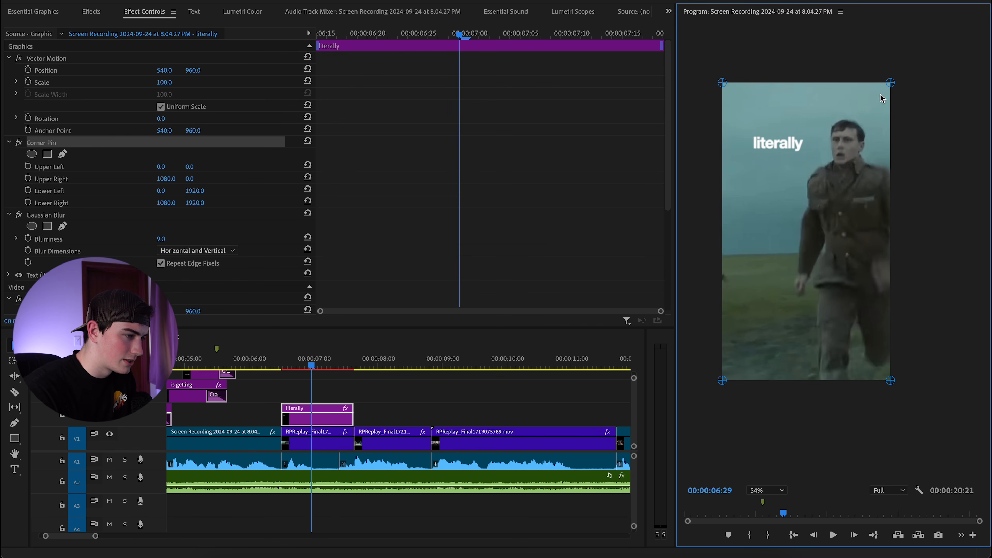
{"action": "left_click_drag", "start_coordinate": [890, 84], "coordinate": [844, 92]}
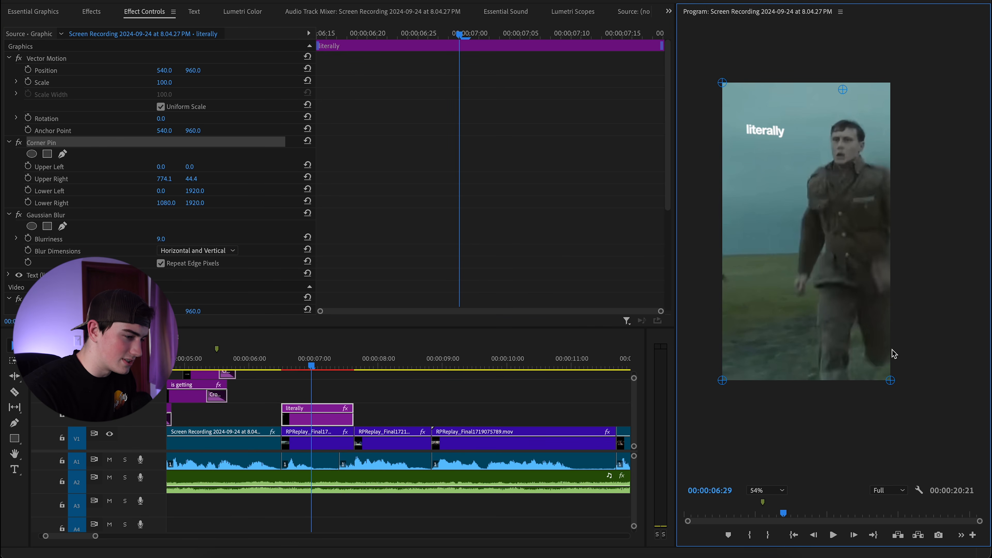
{"action": "left_click_drag", "start_coordinate": [887, 382], "coordinate": [853, 362]}
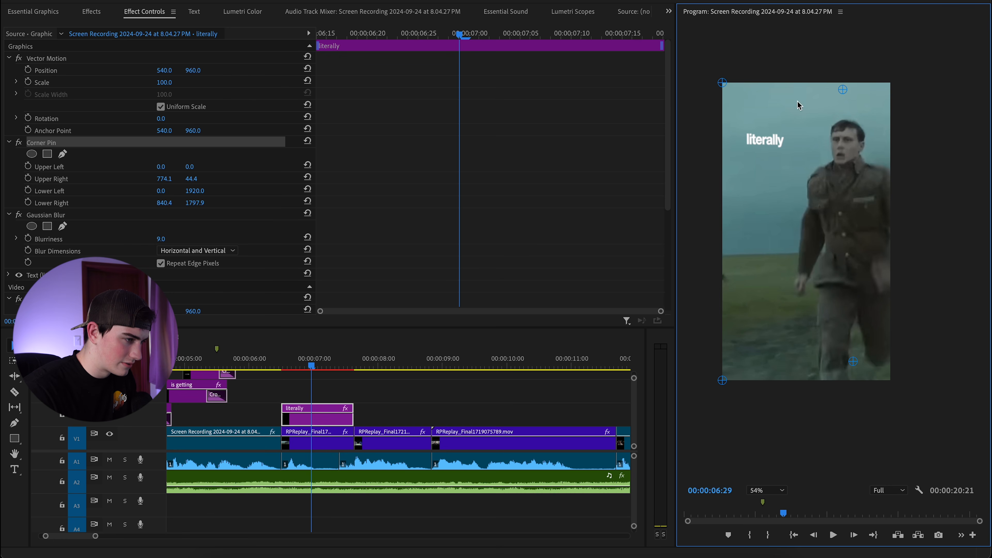
{"action": "left_click_drag", "start_coordinate": [720, 84], "coordinate": [691, 56]}
{"action": "left_click_drag", "start_coordinate": [722, 381], "coordinate": [671, 402]}
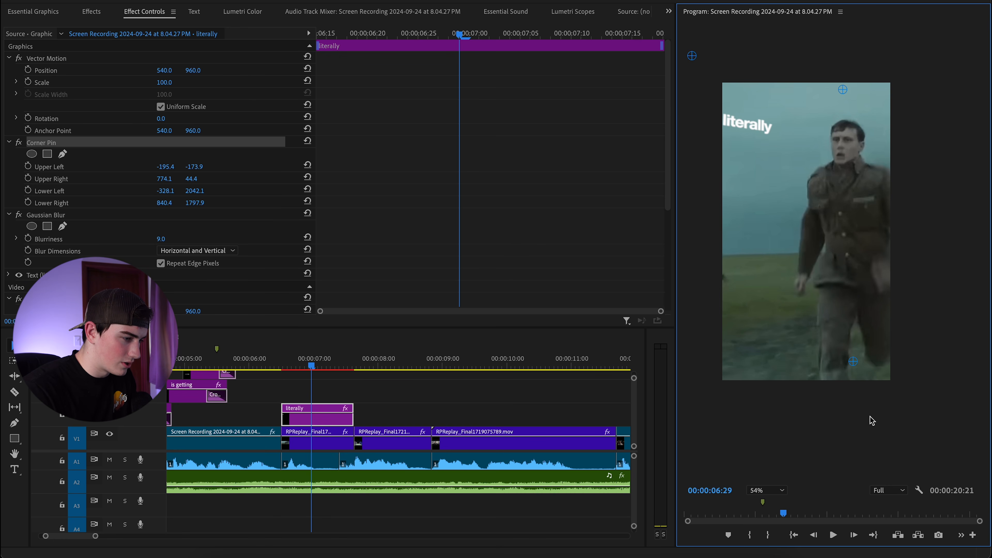
{"action": "left_click_drag", "start_coordinate": [853, 361], "coordinate": [825, 269]}
{"action": "left_click_drag", "start_coordinate": [842, 90], "coordinate": [801, 86]}
Move the 'literally' text lower in the frame and readjust the upper-right corner.
{"action": "left_click", "coordinate": [813, 154]}
{"action": "left_click_drag", "start_coordinate": [813, 160], "coordinate": [882, 211]}
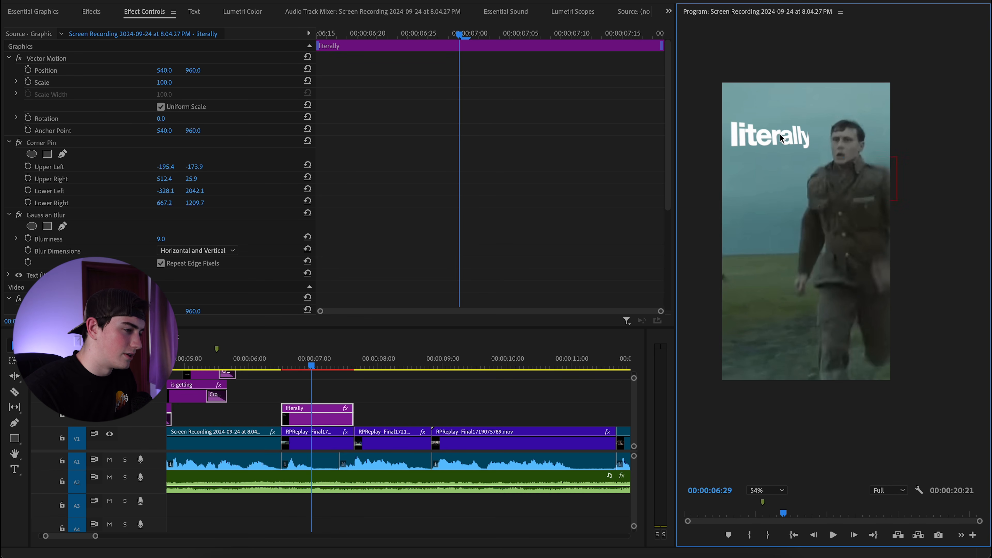
{"action": "scroll", "coordinate": [781, 138], "scroll_direction": "up", "scroll_amount": 2}
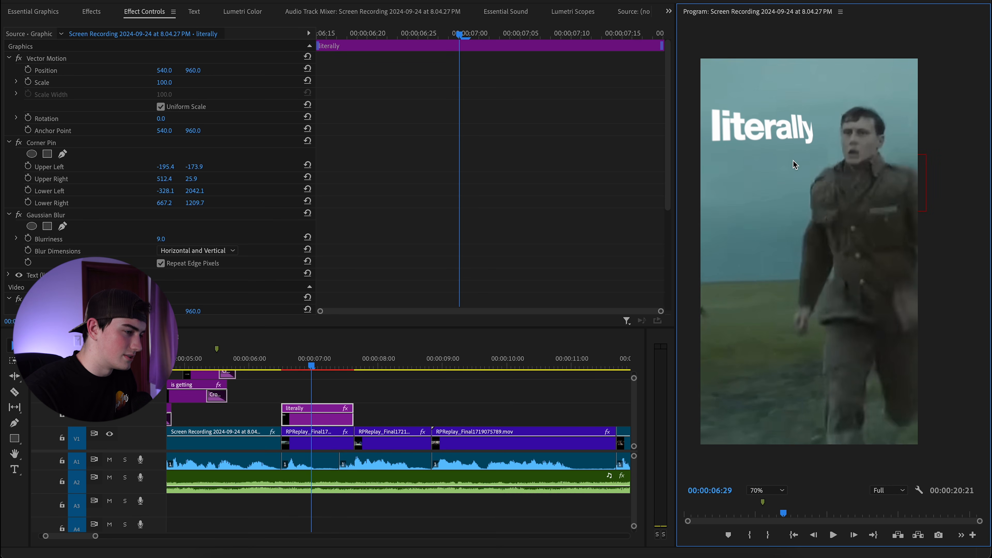
{"action": "left_click", "coordinate": [78, 141]}
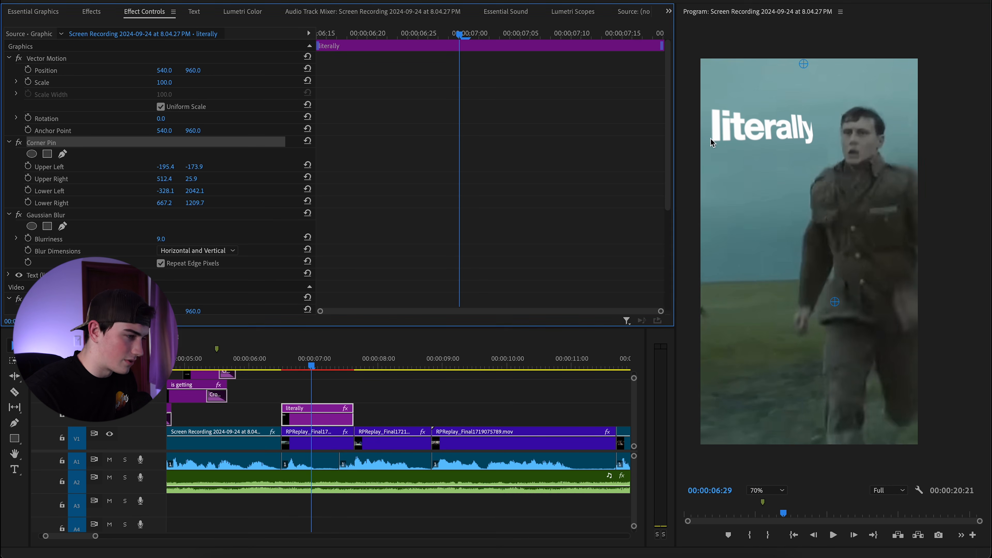
{"action": "left_click_drag", "start_coordinate": [808, 70], "coordinate": [826, 79]}
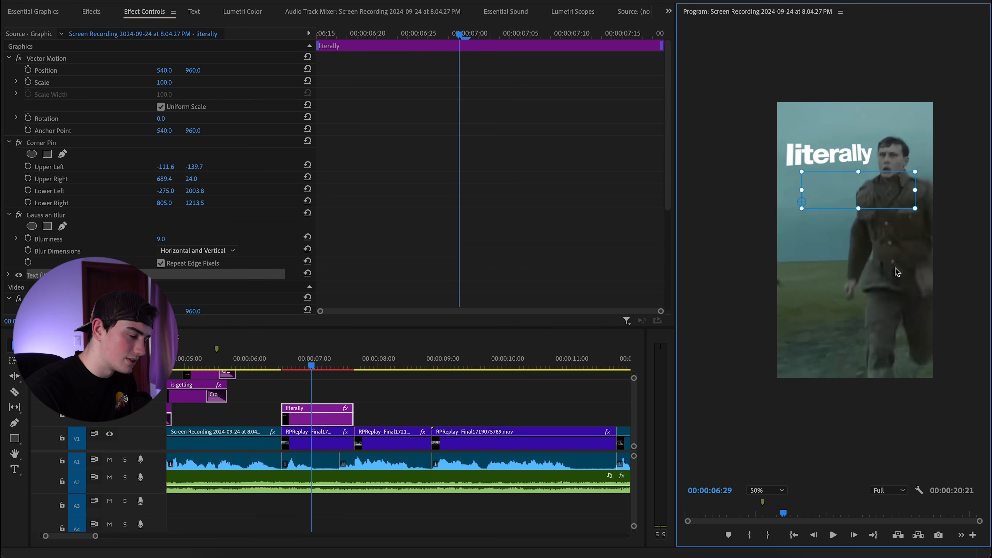
{"action": "left_click", "coordinate": [893, 268]}
At 50% preview zoom, pull the caption's upper- and lower-right corners further inward.
{"action": "scroll", "coordinate": [870, 209], "scroll_direction": "up", "scroll_amount": 1}
{"action": "left_click", "coordinate": [780, 493]}
{"action": "left_click", "coordinate": [765, 391]}
{"action": "left_click", "coordinate": [88, 145]}
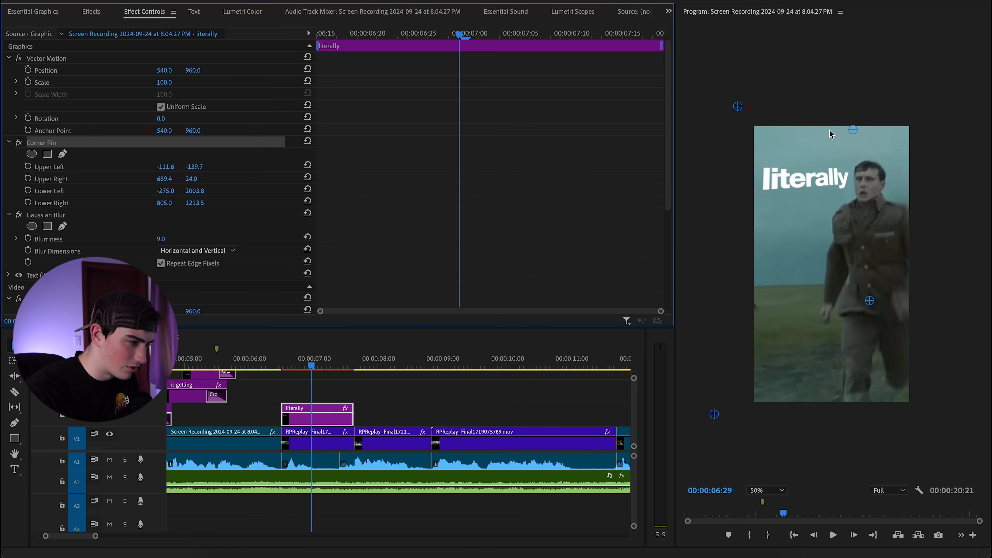
{"action": "left_click_drag", "start_coordinate": [852, 130], "coordinate": [844, 135]}
{"action": "left_click_drag", "start_coordinate": [872, 301], "coordinate": [866, 298]}
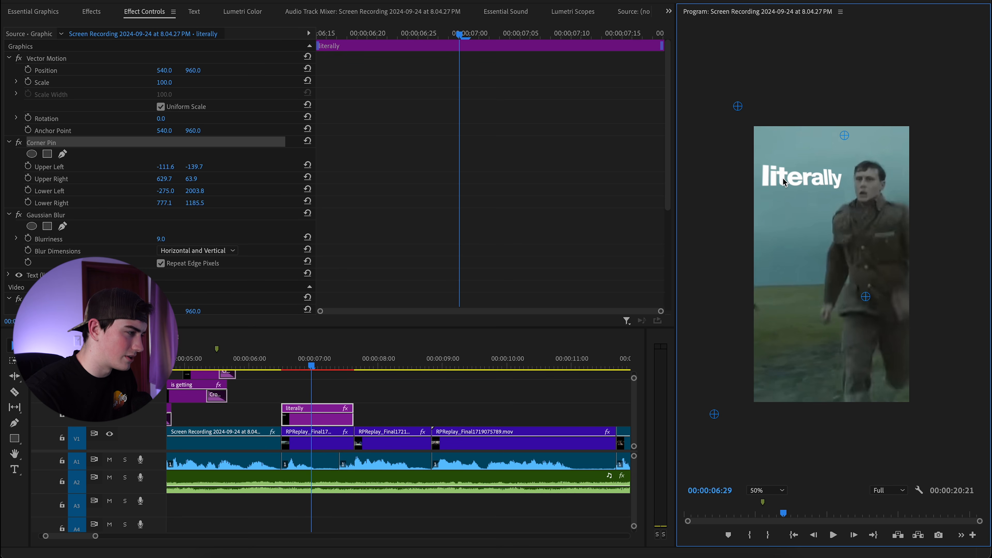
Nudge the 'literally' caption slightly up and to the right.
{"action": "left_click", "coordinate": [840, 219]}
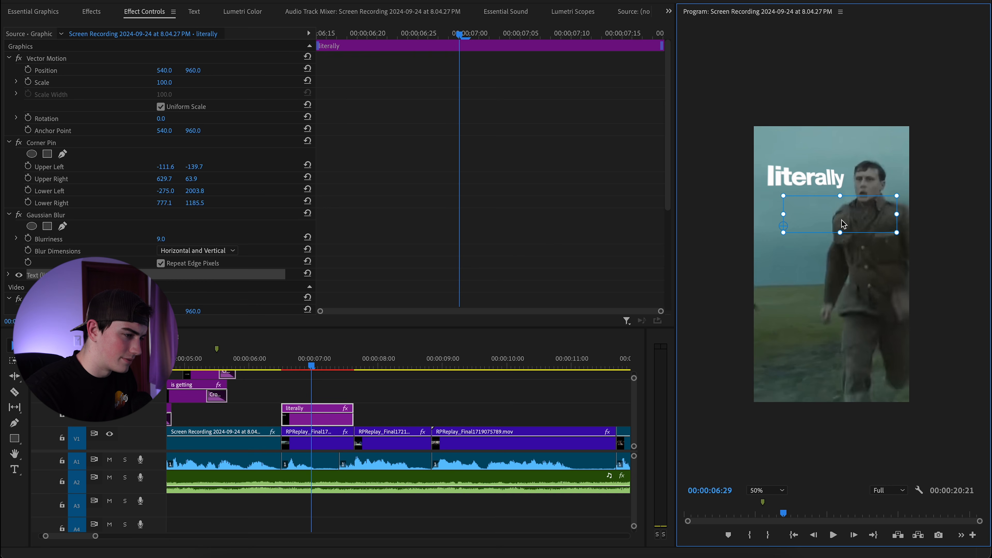
{"action": "left_click", "coordinate": [851, 245]}
{"action": "scroll", "coordinate": [833, 224], "scroll_direction": "up", "scroll_amount": 1}
{"action": "left_click", "coordinate": [833, 224]}
{"action": "scroll", "coordinate": [850, 226], "scroll_direction": "up", "scroll_amount": 1}
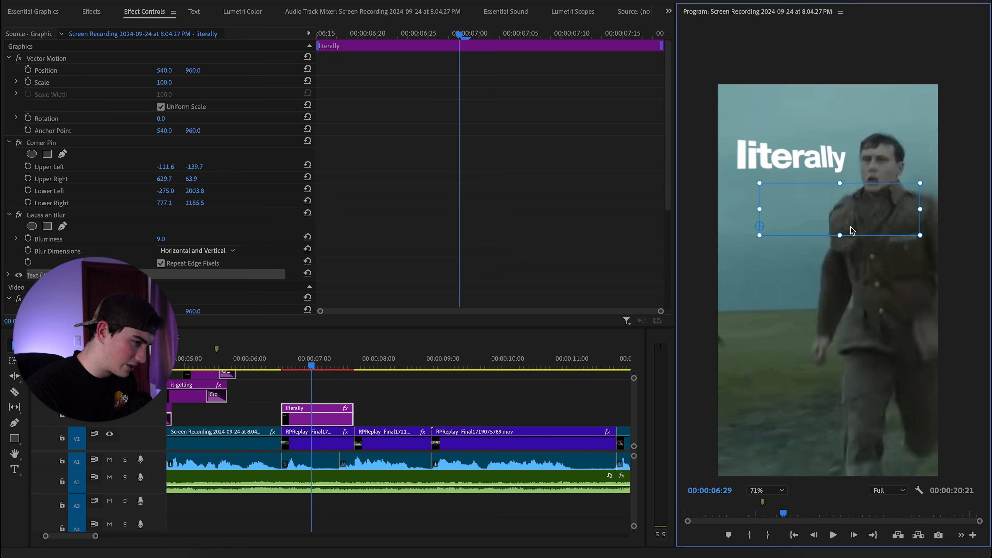
{"action": "left_click_drag", "start_coordinate": [853, 218], "coordinate": [854, 217]}
{"action": "scroll", "coordinate": [838, 224], "scroll_direction": "down", "scroll_amount": 1}
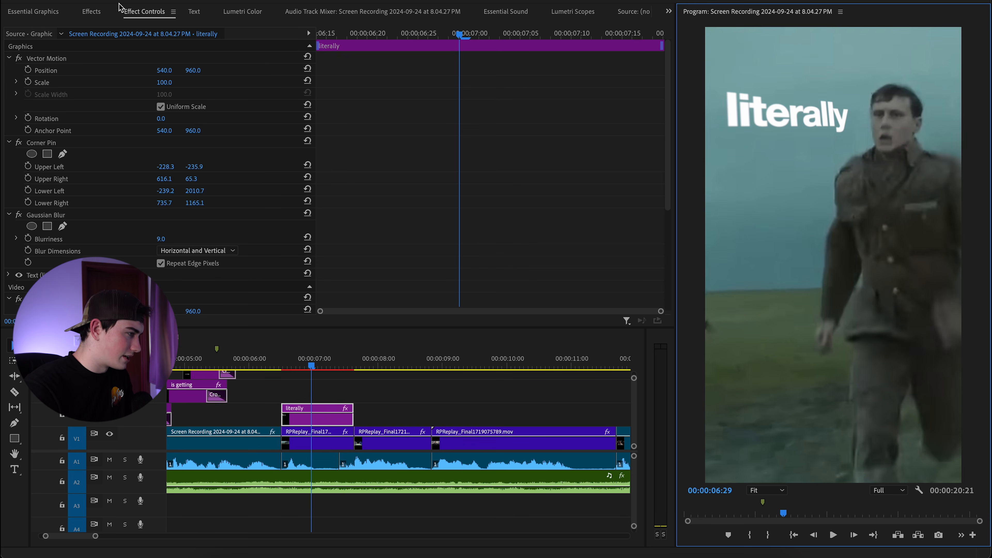
Search 'gaus' in Effects and apply Gaussian Blur to the 'literally' caption clip.
{"action": "left_click", "coordinate": [97, 12]}
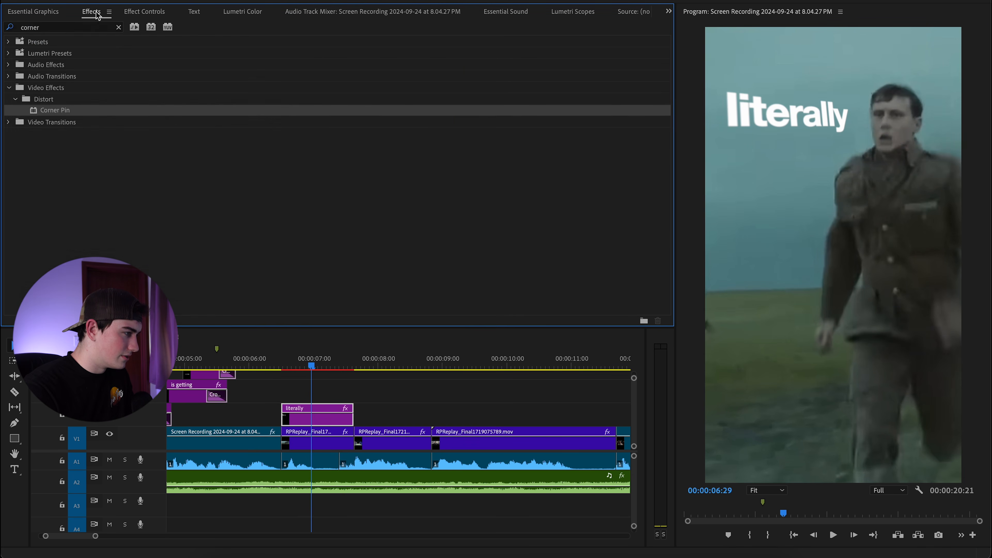
{"action": "left_click", "coordinate": [119, 28]}
{"action": "left_click", "coordinate": [110, 28]}
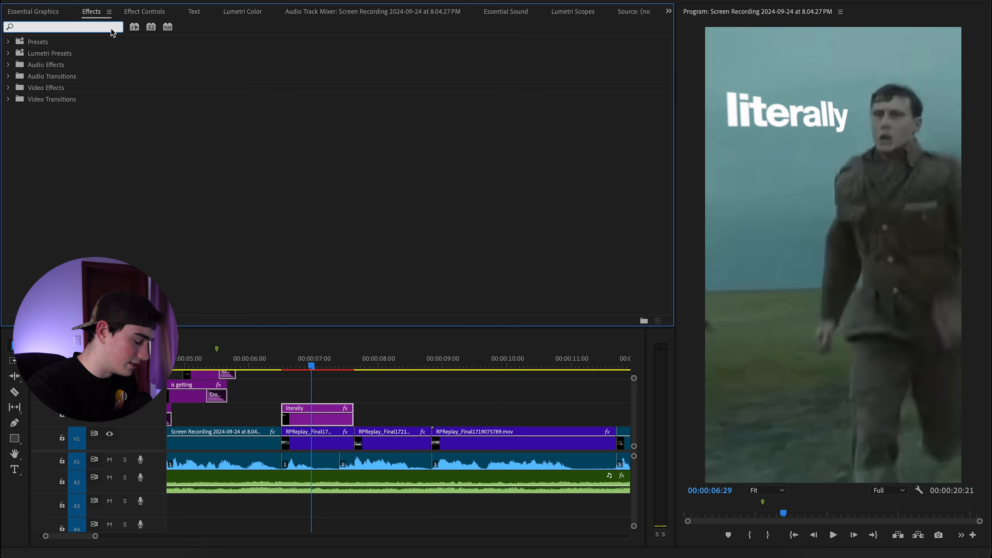
{"action": "type", "text": "gaussian"}
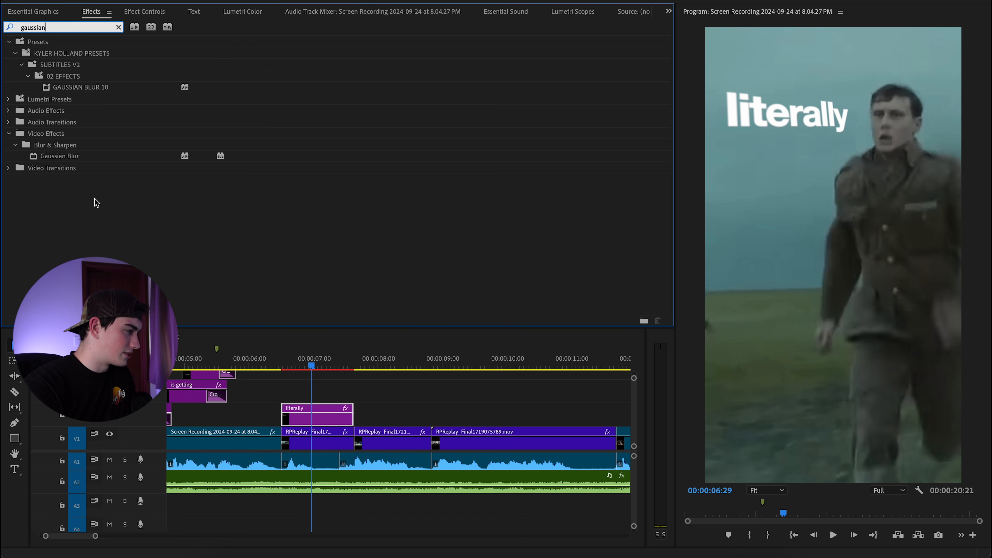
{"action": "left_click_drag", "start_coordinate": [83, 156], "coordinate": [320, 416]}
Add an ellipse mask to the blur and place it over the caption's upper right.
{"action": "left_click", "coordinate": [144, 12]}
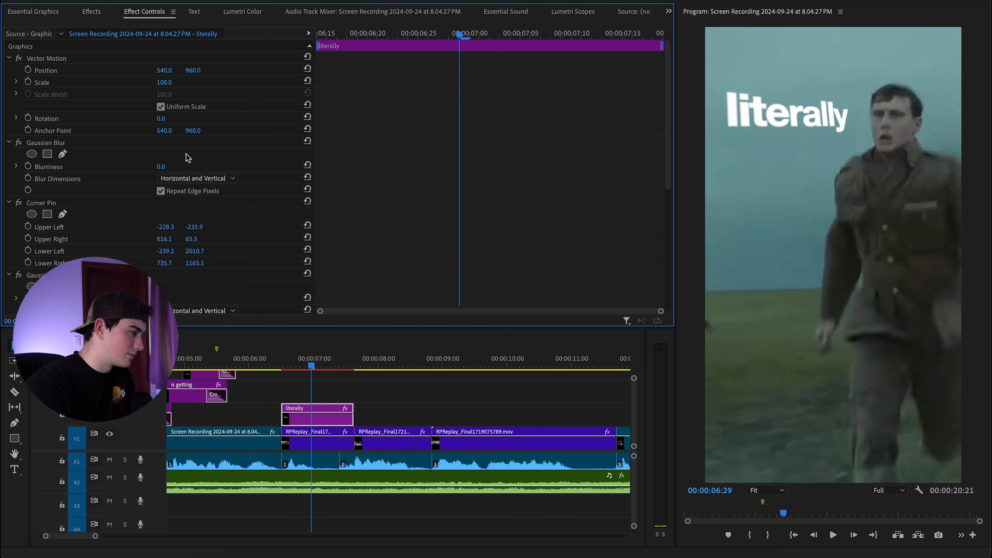
{"action": "left_click", "coordinate": [31, 153]}
{"action": "left_click_drag", "start_coordinate": [859, 201], "coordinate": [830, 117]}
{"action": "left_click_drag", "start_coordinate": [847, 161], "coordinate": [870, 137]}
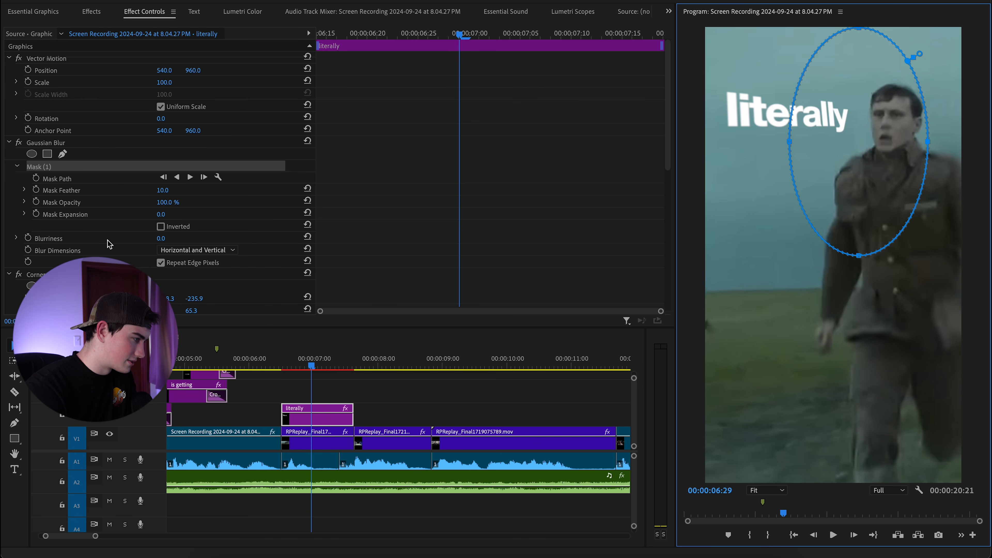
Set the Gaussian Blur Blurriness to 15.
{"action": "left_click", "coordinate": [160, 238]}
{"action": "type", "text": "5"}
{"action": "key", "text": "Return"}
{"action": "left_click", "coordinate": [165, 241]}
{"action": "type", "text": "15"}
{"action": "key", "text": "Return"}
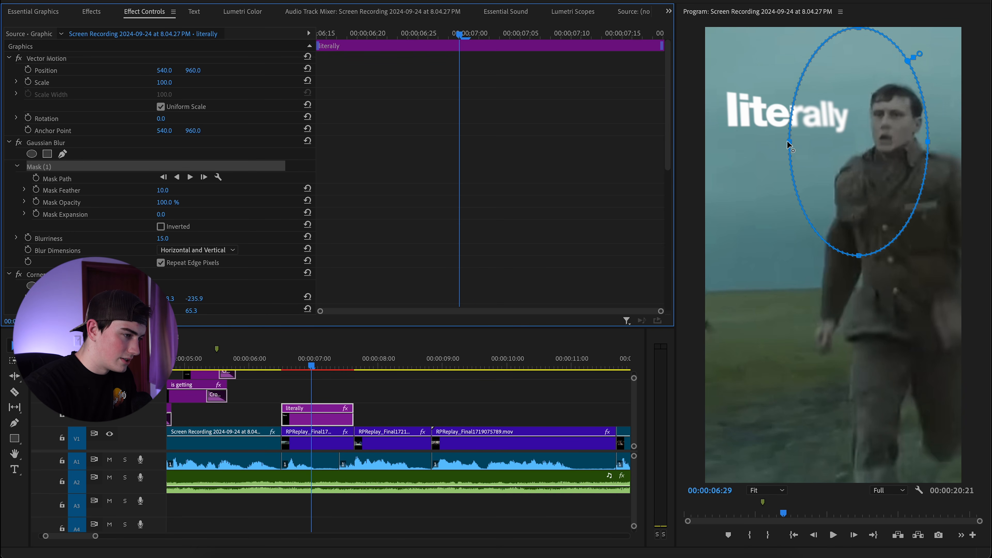
Widen the mask leftward and feather it heavily to 363, then deselect to preview.
{"action": "left_click_drag", "start_coordinate": [787, 144], "coordinate": [780, 144]}
{"action": "left_click_drag", "start_coordinate": [917, 54], "coordinate": [948, 33]}
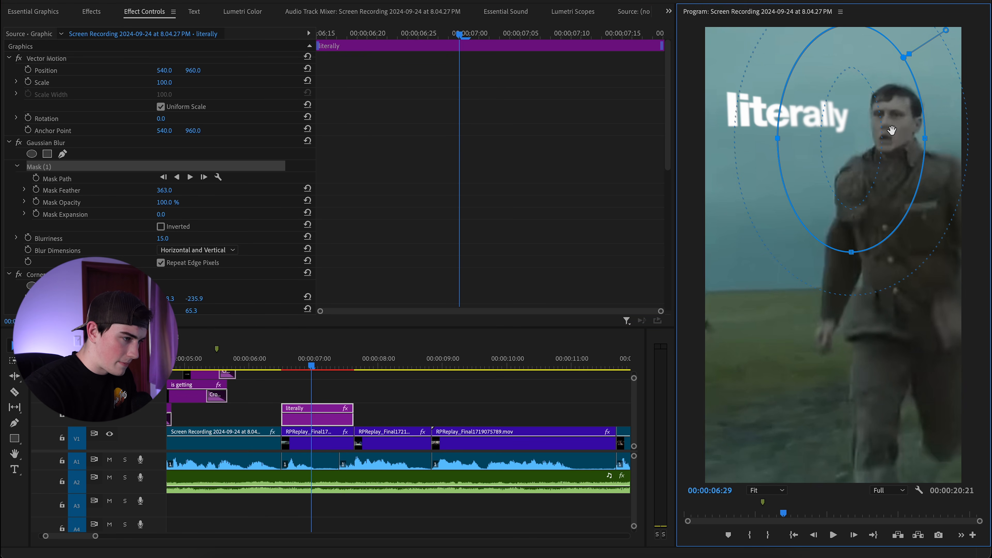
{"action": "left_click", "coordinate": [590, 403]}
{"action": "scroll", "coordinate": [746, 313], "scroll_direction": "down", "scroll_amount": 1}
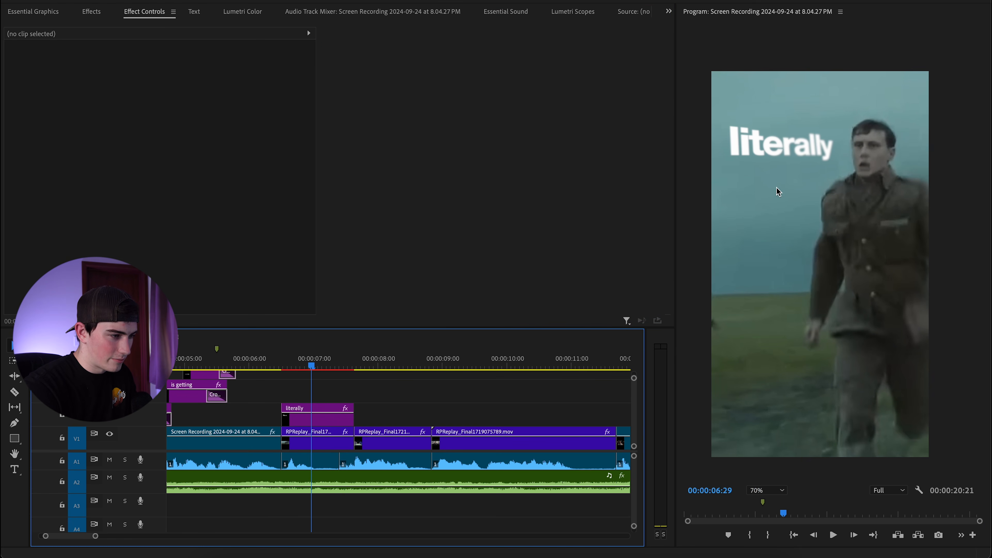
{"action": "left_click", "coordinate": [788, 209]}
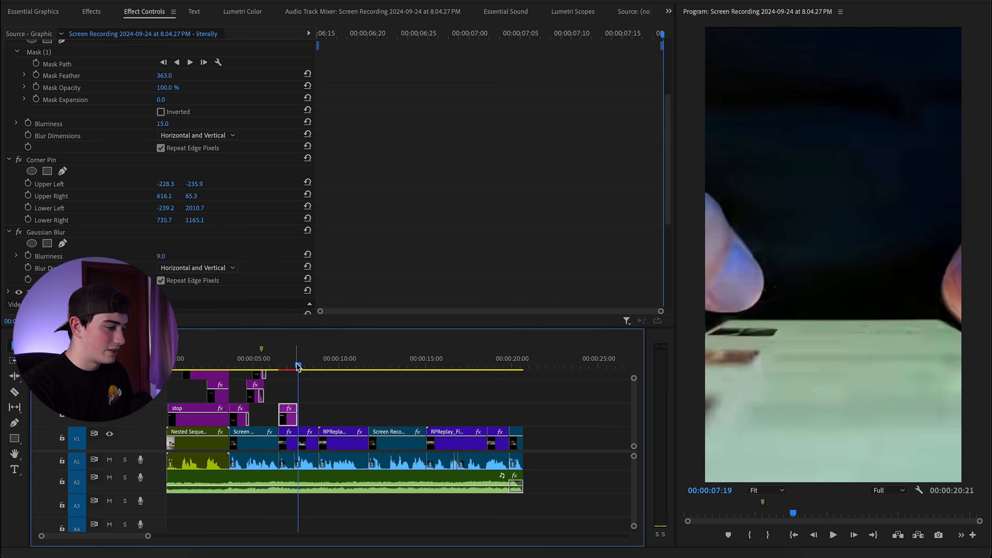
{"action": "left_click_drag", "start_coordinate": [298, 367], "coordinate": [376, 374]}
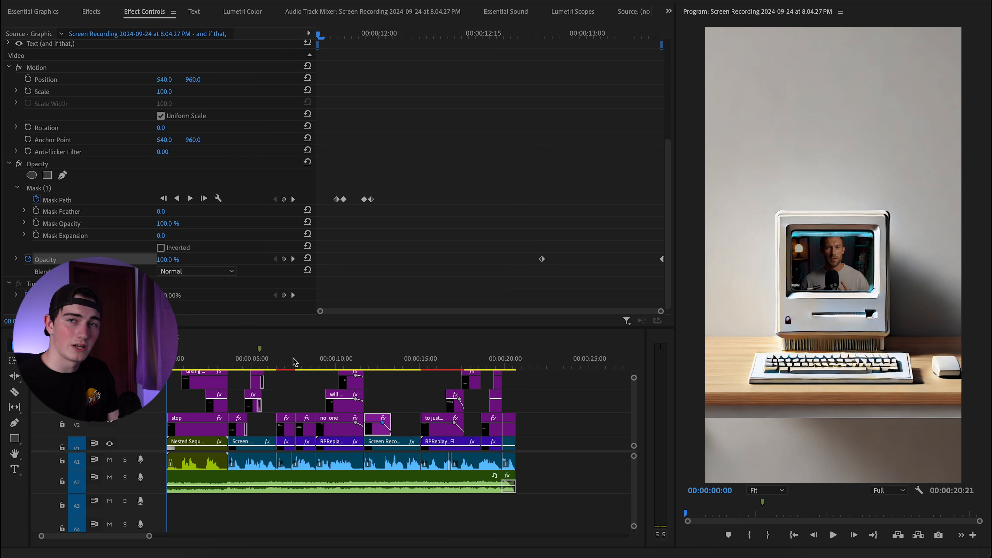
{"action": "key", "text": "space"}
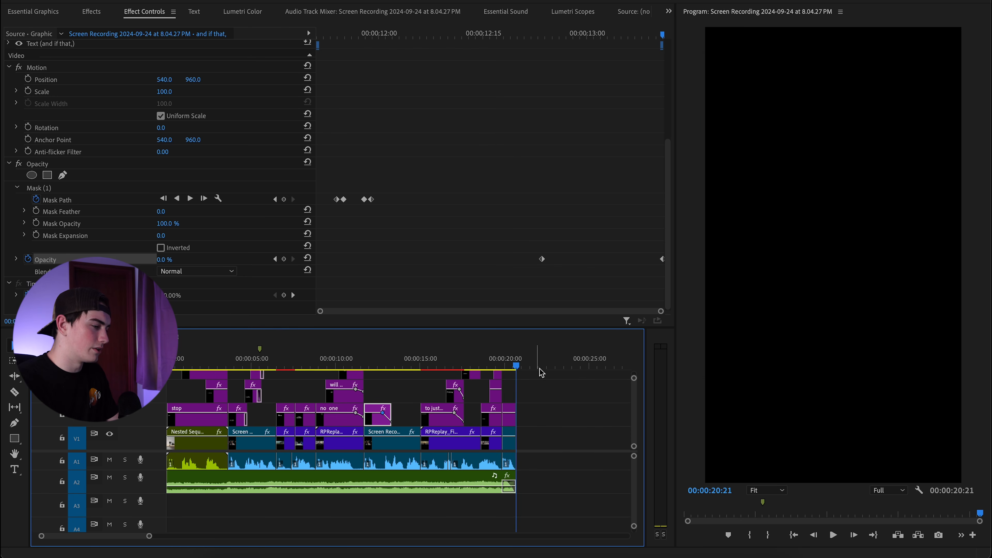
{"action": "scroll", "coordinate": [516, 361], "scroll_direction": "up", "scroll_amount": 5}
{"action": "left_click", "coordinate": [457, 361]}
{"action": "left_click_drag", "start_coordinate": [457, 361], "coordinate": [401, 367]}
{"action": "left_click", "coordinate": [415, 420]}
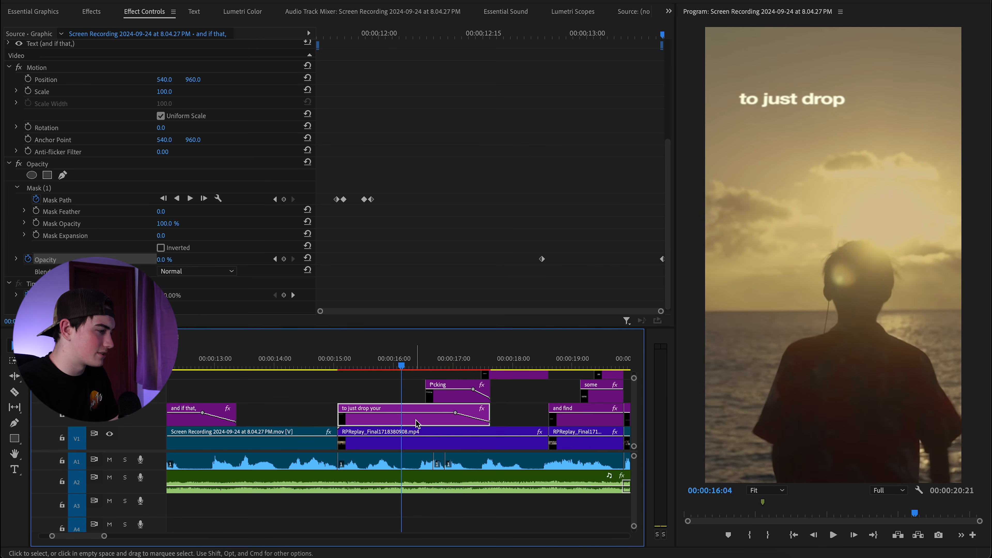
{"action": "scroll", "coordinate": [223, 282], "scroll_direction": "down", "scroll_amount": 5}
{"action": "scroll", "coordinate": [226, 285], "scroll_direction": "down", "scroll_amount": 3}
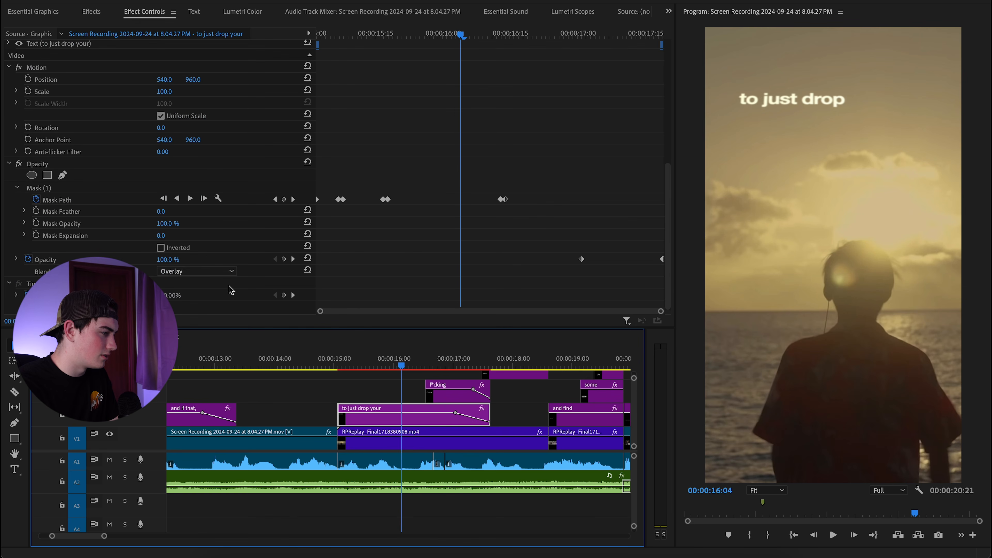
{"action": "left_click", "coordinate": [214, 273]}
{"action": "left_click", "coordinate": [206, 177]}
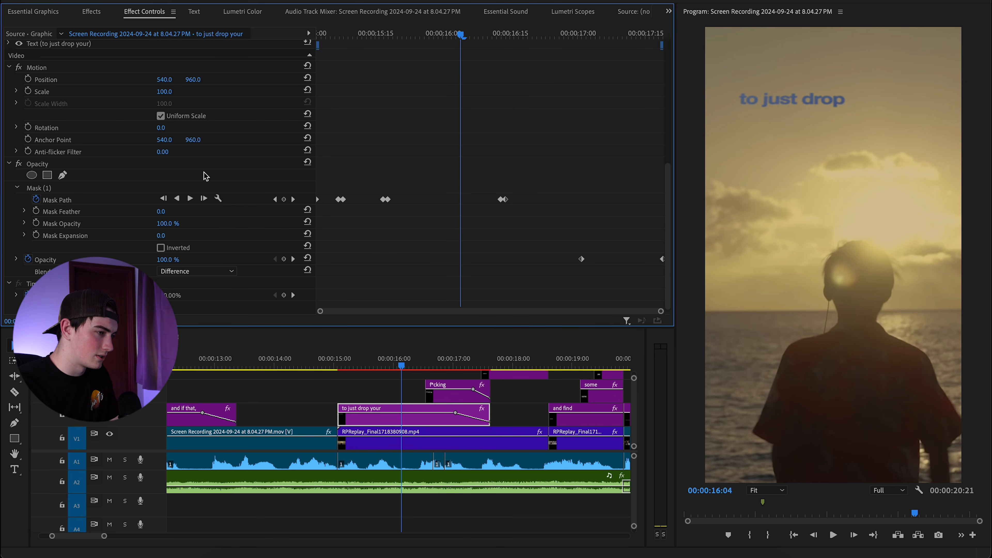
{"action": "left_click", "coordinate": [207, 273]}
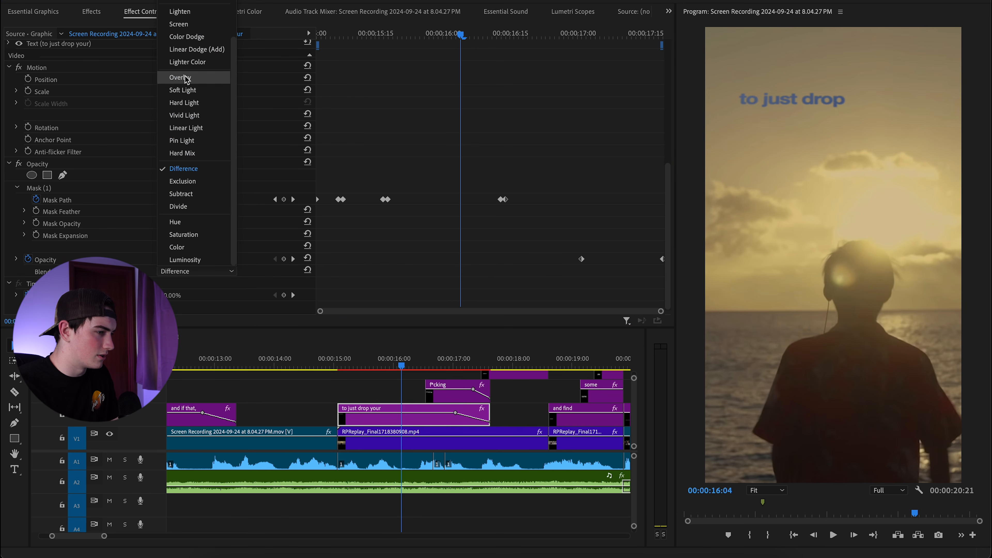
{"action": "left_click", "coordinate": [180, 77]}
{"action": "left_click_drag", "start_coordinate": [407, 365], "coordinate": [452, 365]}
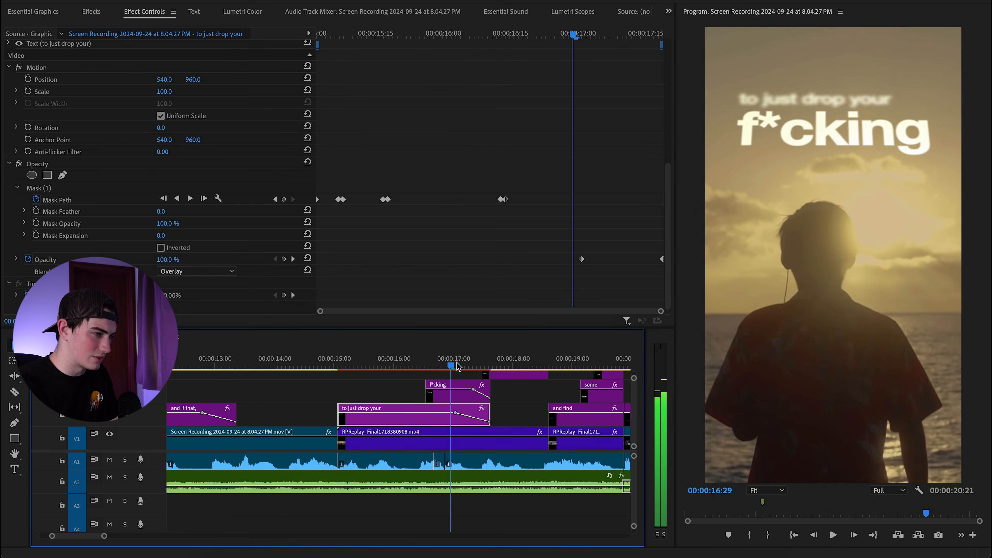
{"action": "key", "text": "space"}
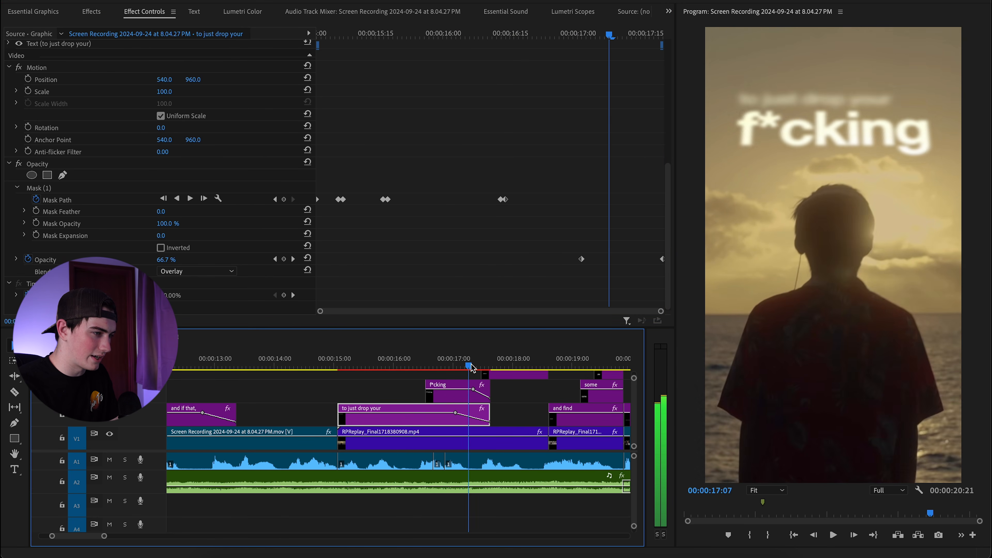
Select the presenter recording and the 'and if that,' caption clips together.
{"action": "left_click", "coordinate": [441, 367]}
{"action": "left_click_drag", "start_coordinate": [270, 390], "coordinate": [280, 436]}
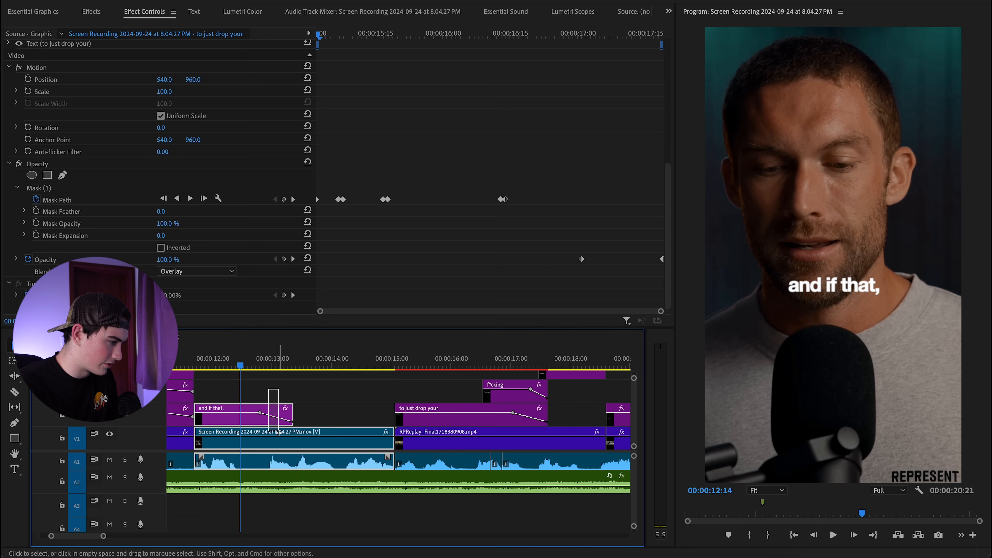
{"action": "right_click", "coordinate": [305, 448]}
{"action": "left_click", "coordinate": [325, 413]}
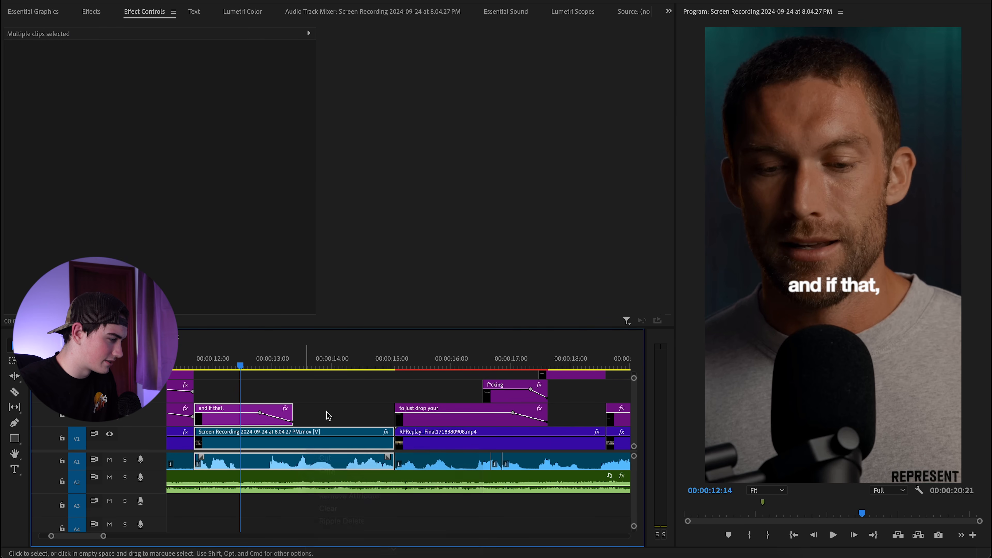
{"action": "left_click", "coordinate": [310, 443]}
{"action": "left_click_drag", "start_coordinate": [281, 385], "coordinate": [282, 433]}
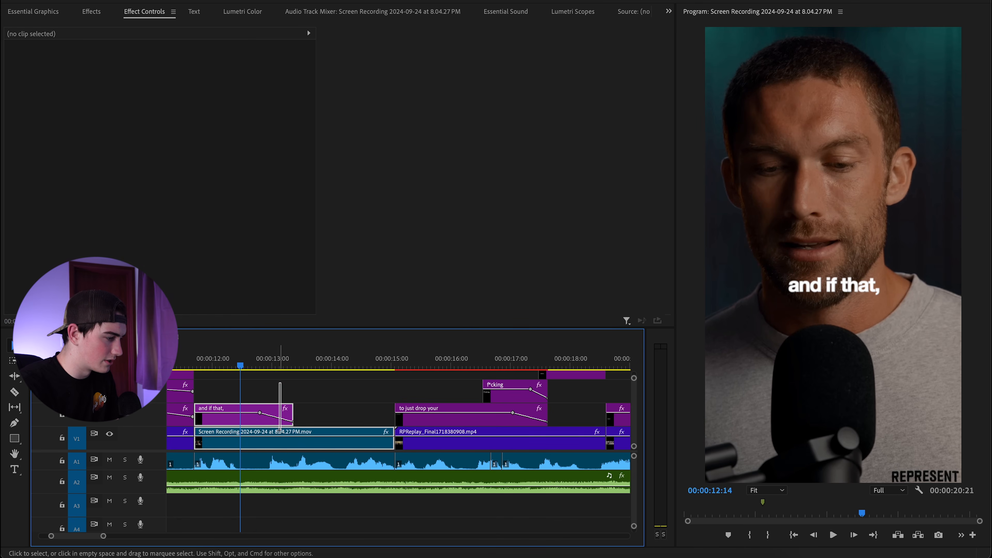
Nest the selected clips into Nested Sequence 02 and move it up to V2.
{"action": "right_click", "coordinate": [283, 433]}
{"action": "left_click", "coordinate": [321, 287]}
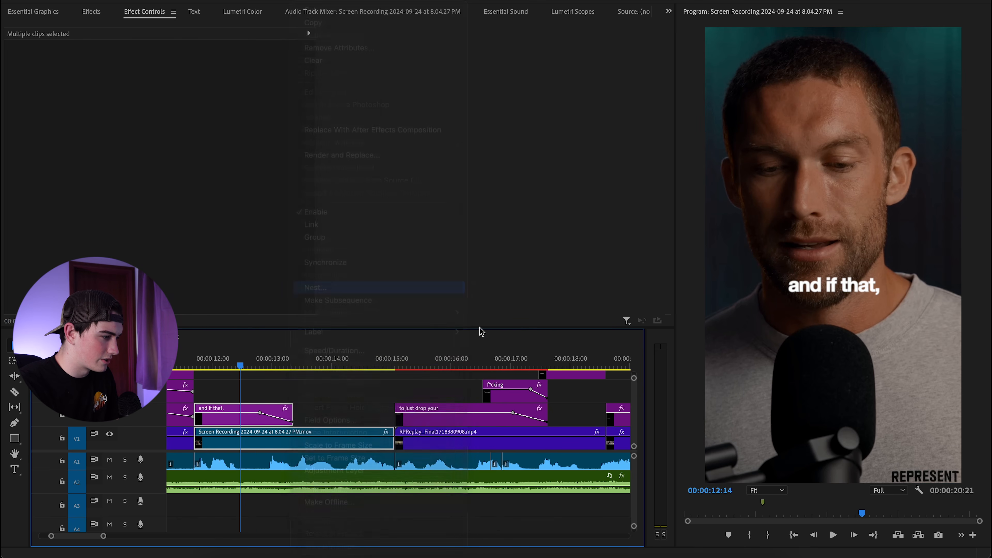
{"action": "key", "text": "Return"}
{"action": "left_click_drag", "start_coordinate": [241, 364], "coordinate": [194, 364]}
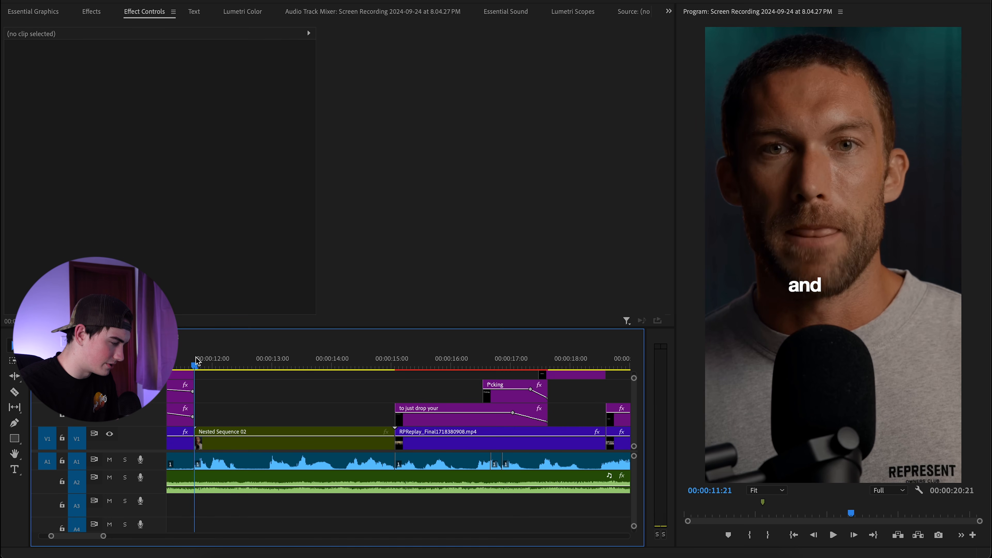
{"action": "left_click", "coordinate": [244, 444]}
{"action": "left_click_drag", "start_coordinate": [244, 444], "coordinate": [245, 421]}
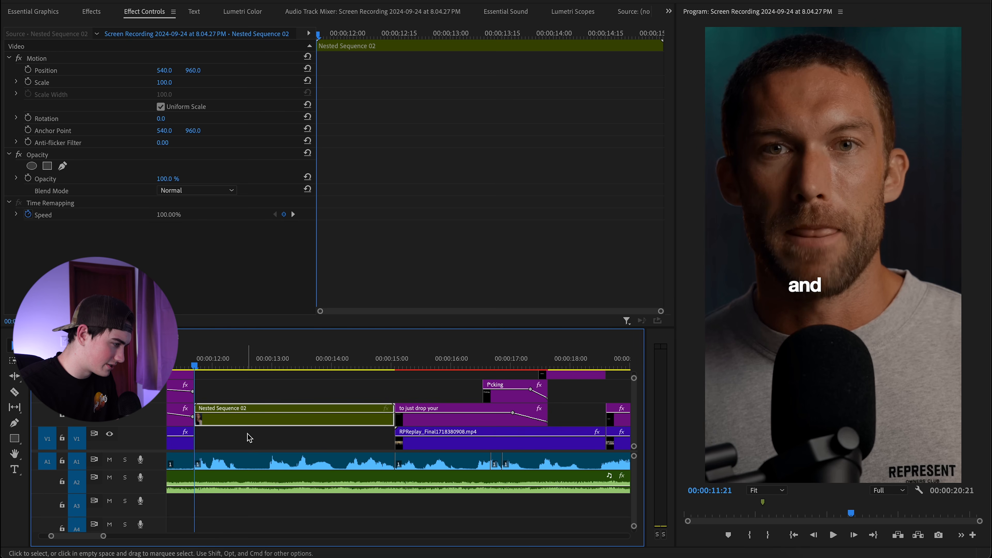
Reposition the Program monitor view to see the whole frame.
{"action": "scroll", "coordinate": [746, 283], "scroll_direction": "down", "scroll_amount": 4}
{"action": "left_click_drag", "start_coordinate": [782, 243], "coordinate": [840, 273]}
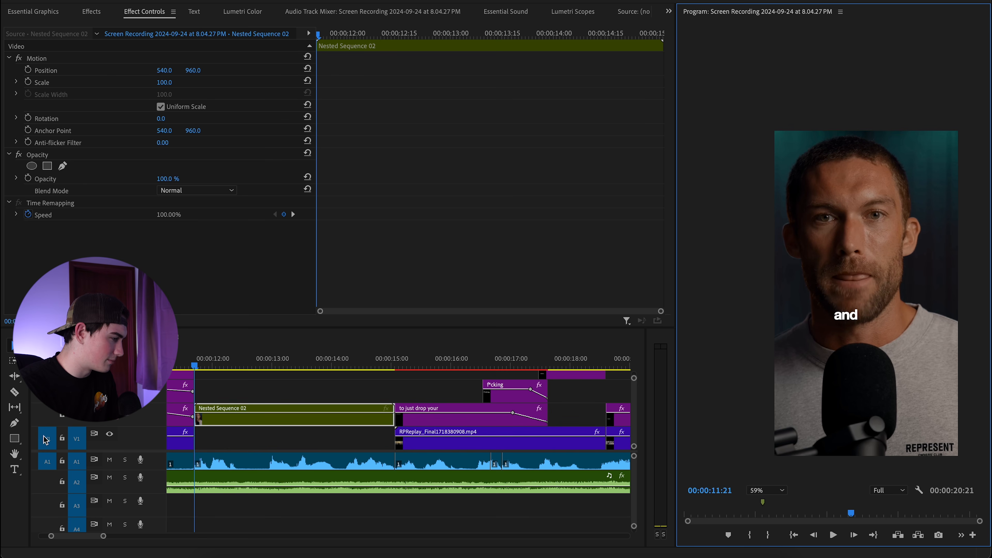
{"action": "scroll", "coordinate": [228, 431], "scroll_direction": "up", "scroll_amount": 4}
{"action": "left_click", "coordinate": [14, 438]}
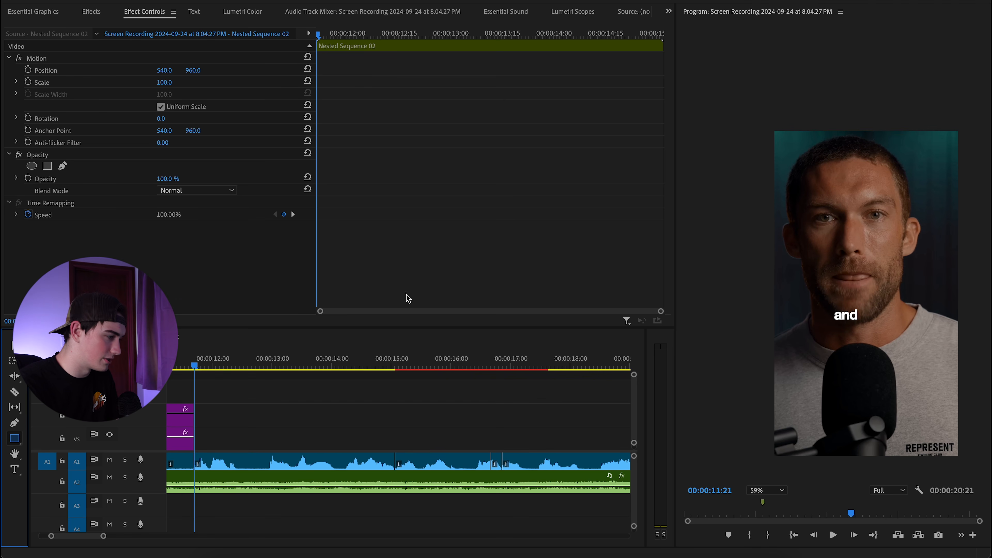
Draw a rectangle over the frame and set its fill colour to white.
{"action": "left_click_drag", "start_coordinate": [750, 111], "coordinate": [984, 468]}
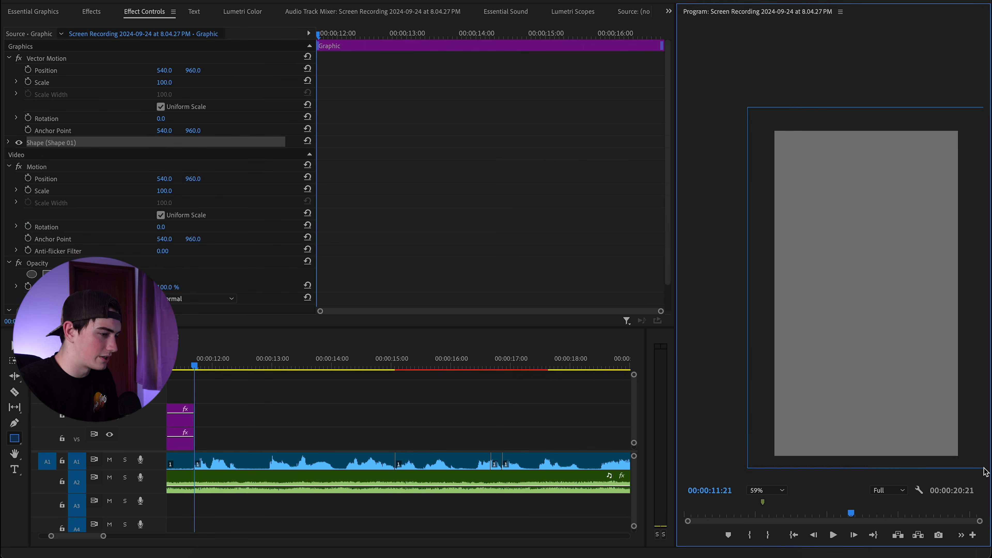
{"action": "left_click", "coordinate": [34, 11]}
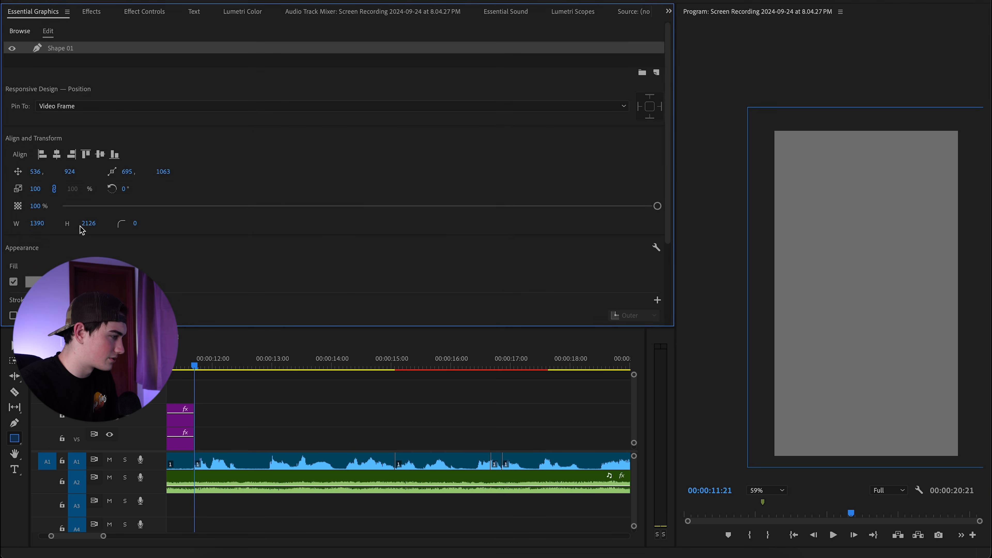
{"action": "left_click", "coordinate": [39, 282]}
{"action": "left_click_drag", "start_coordinate": [423, 281], "coordinate": [299, 454]}
{"action": "left_click", "coordinate": [609, 191]}
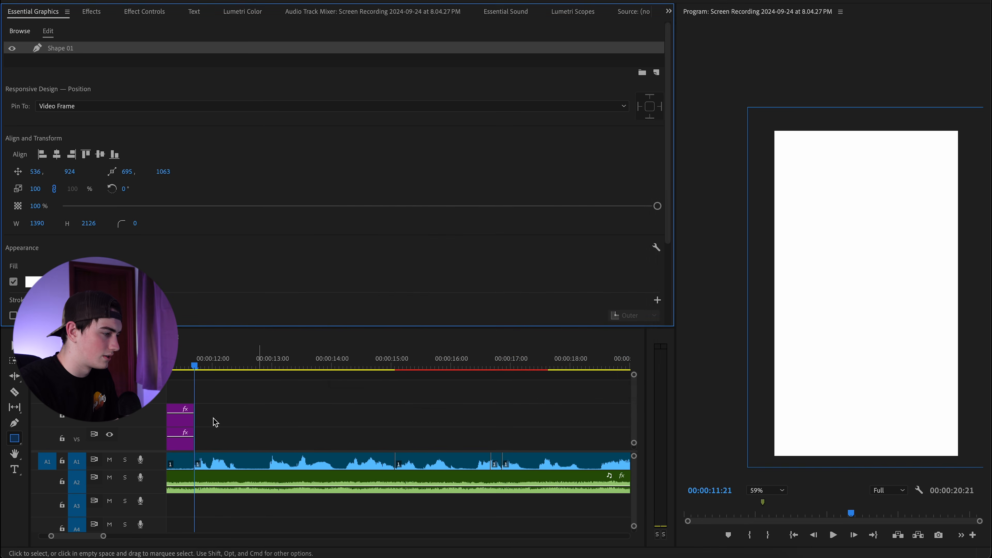
Move the Graphic clip down to V1 beneath Nested Sequence 02 and set the Program monitor to Fit.
{"action": "scroll", "coordinate": [187, 416], "scroll_direction": "down", "scroll_amount": 5}
{"action": "scroll", "coordinate": [186, 417], "scroll_direction": "down", "scroll_amount": 2}
{"action": "left_click_drag", "start_coordinate": [253, 385], "coordinate": [251, 442]}
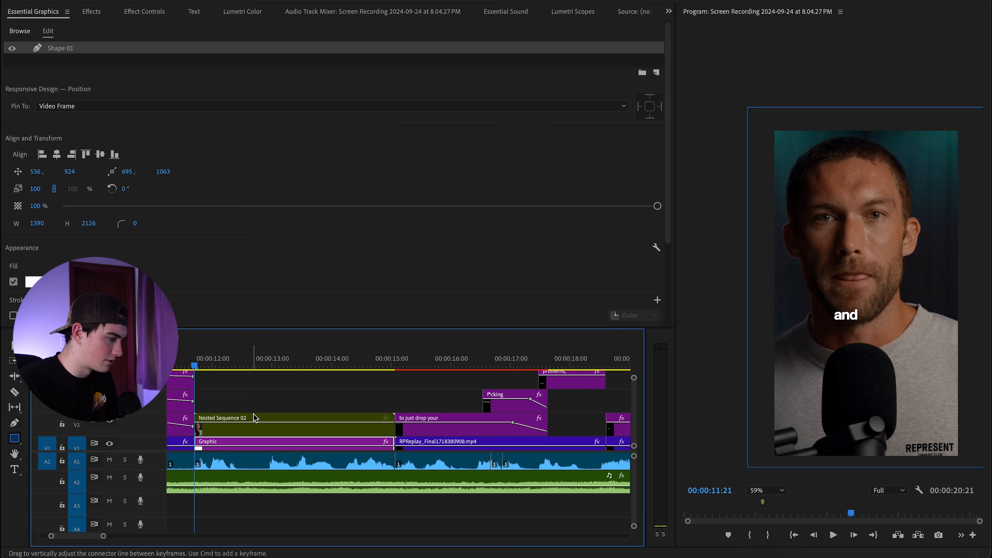
{"action": "scroll", "coordinate": [254, 402], "scroll_direction": "down", "scroll_amount": 2}
{"action": "key", "text": "space"}
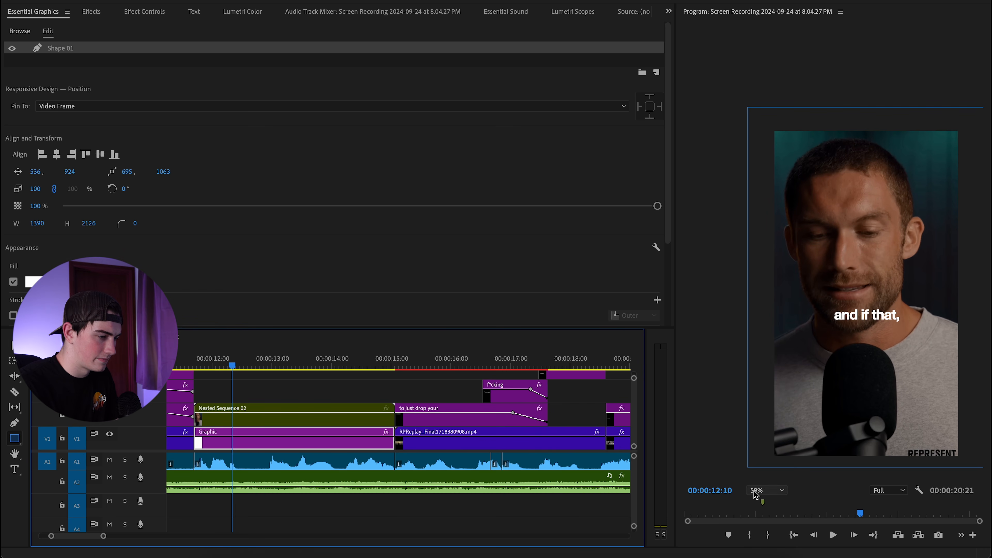
{"action": "left_click", "coordinate": [761, 490]}
{"action": "left_click", "coordinate": [762, 350]}
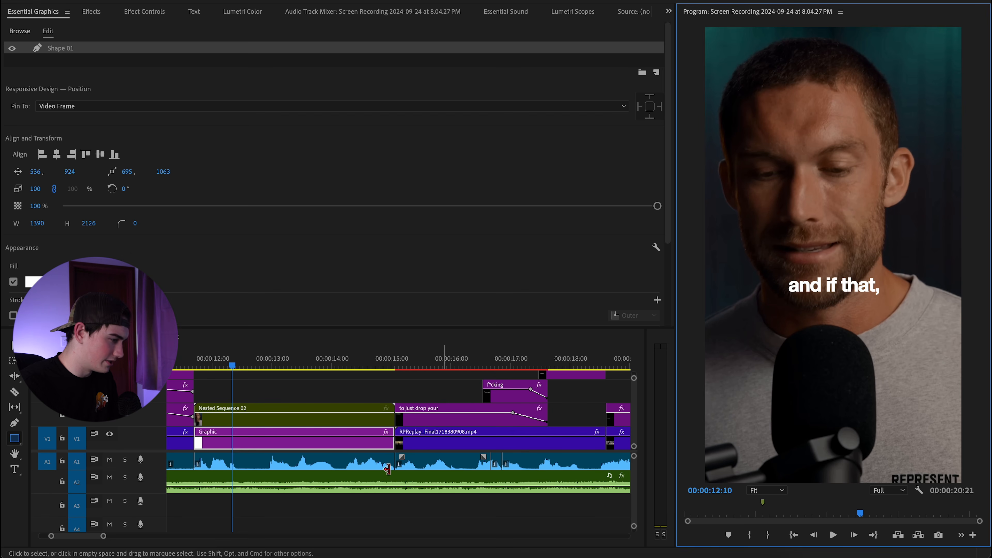
Select Nested Sequence 02, put the playhead at 00:00:12:20 and return to the Selection tool.
{"action": "left_click", "coordinate": [258, 422]}
{"action": "left_click", "coordinate": [195, 366]}
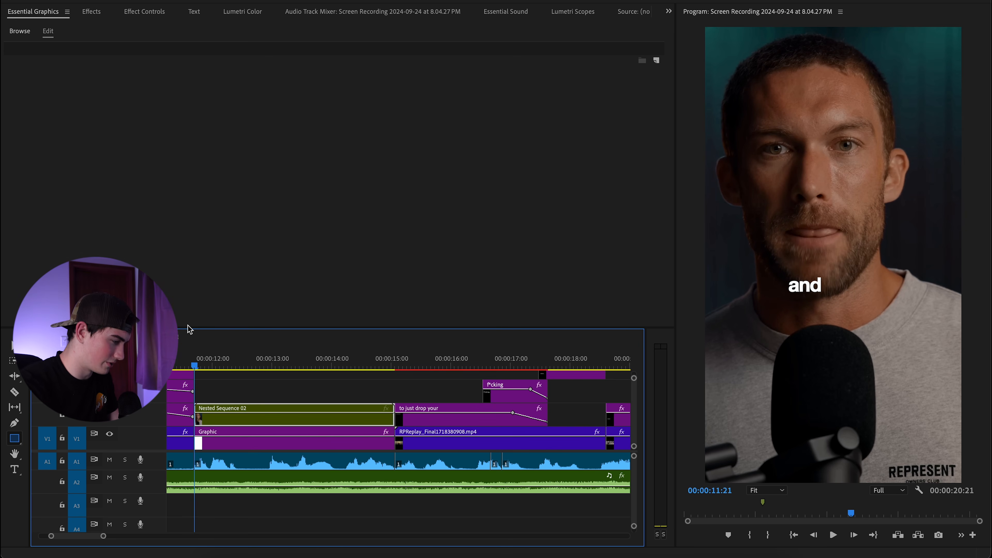
{"action": "left_click", "coordinate": [252, 364]}
{"action": "left_click", "coordinate": [14, 346]}
Clear the old Effects panel search and search for 'trans'.
{"action": "left_click", "coordinate": [95, 16]}
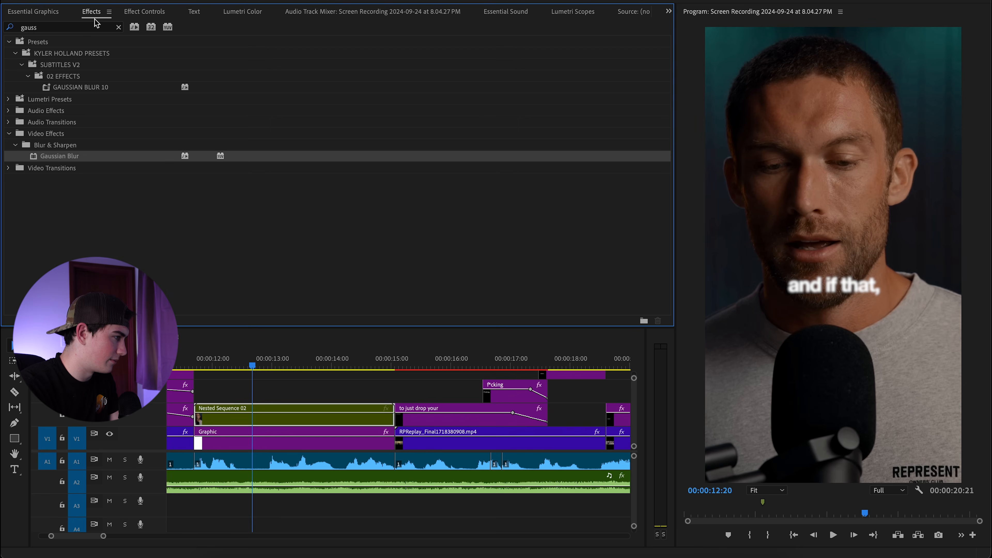
{"action": "left_click", "coordinate": [119, 26]}
{"action": "left_click", "coordinate": [109, 29]}
{"action": "type", "text": "trans"}
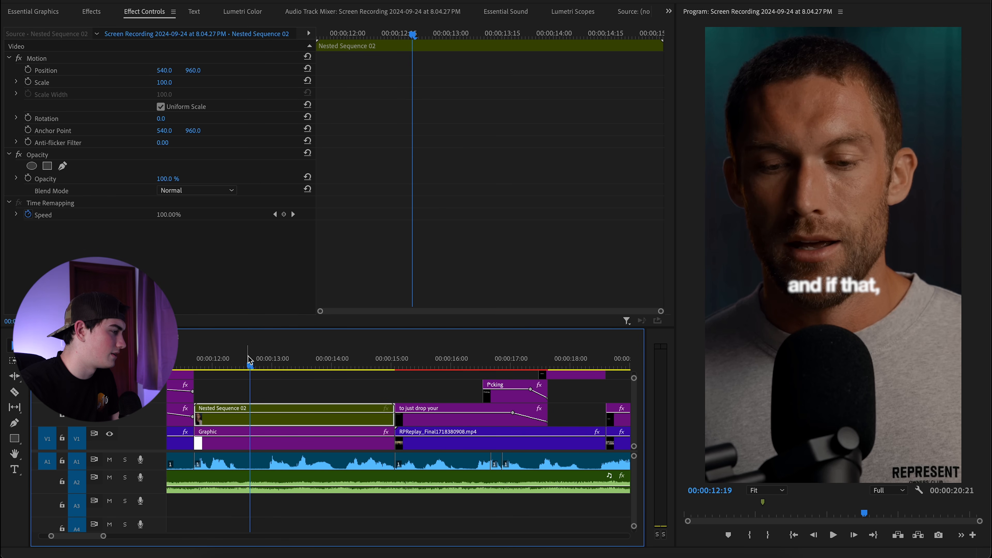
Add a Pen mask to Nested Sequence 02's Opacity and set a Mask Path keyframe at 12:18.
{"action": "left_click", "coordinate": [64, 167]}
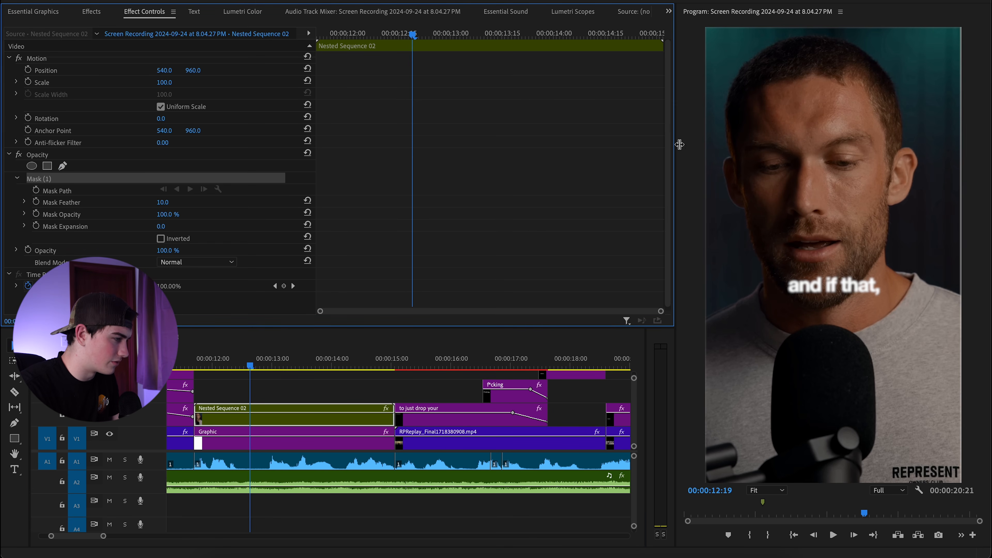
{"action": "scroll", "coordinate": [777, 126], "scroll_direction": "up", "scroll_amount": 2}
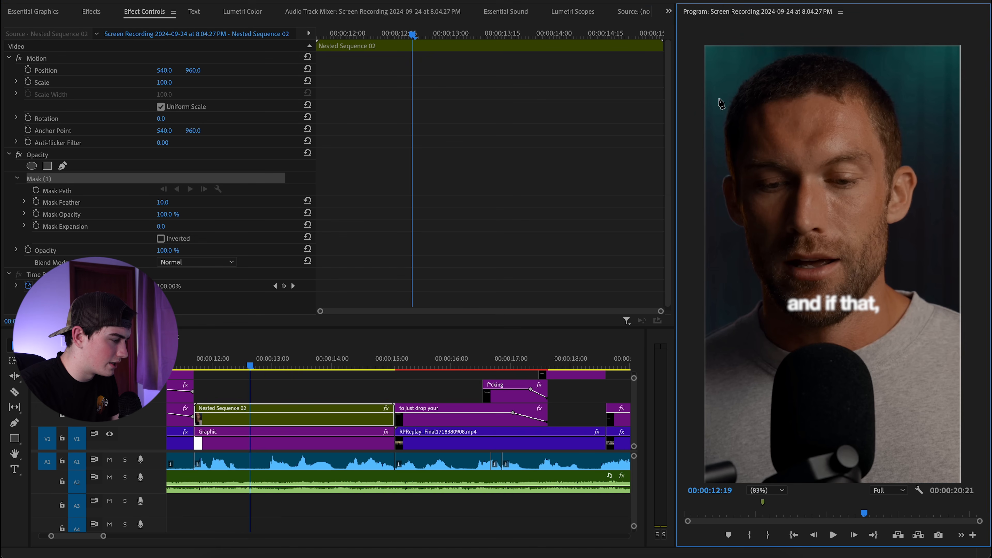
{"action": "left_click", "coordinate": [37, 191]}
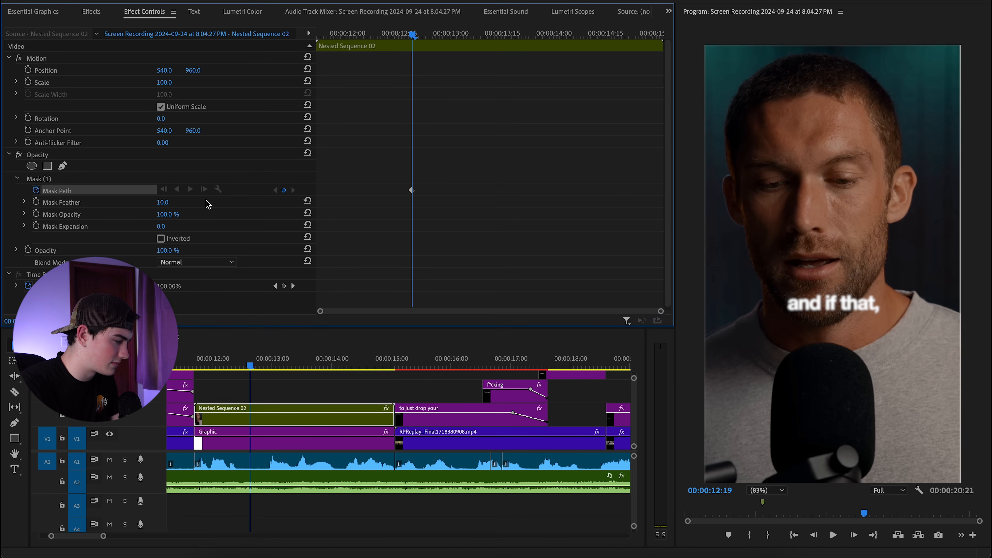
{"action": "key", "text": "Left"}
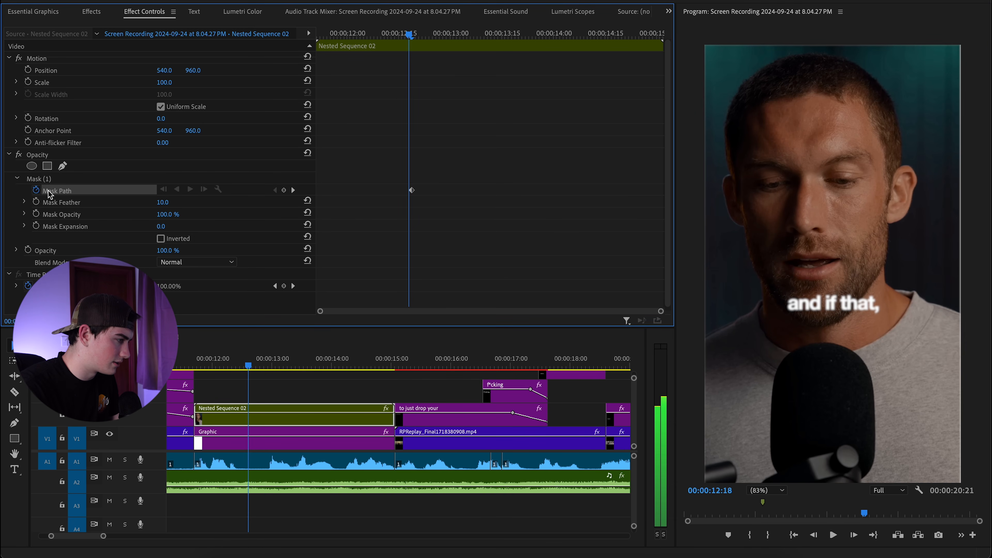
{"action": "left_click", "coordinate": [283, 190]}
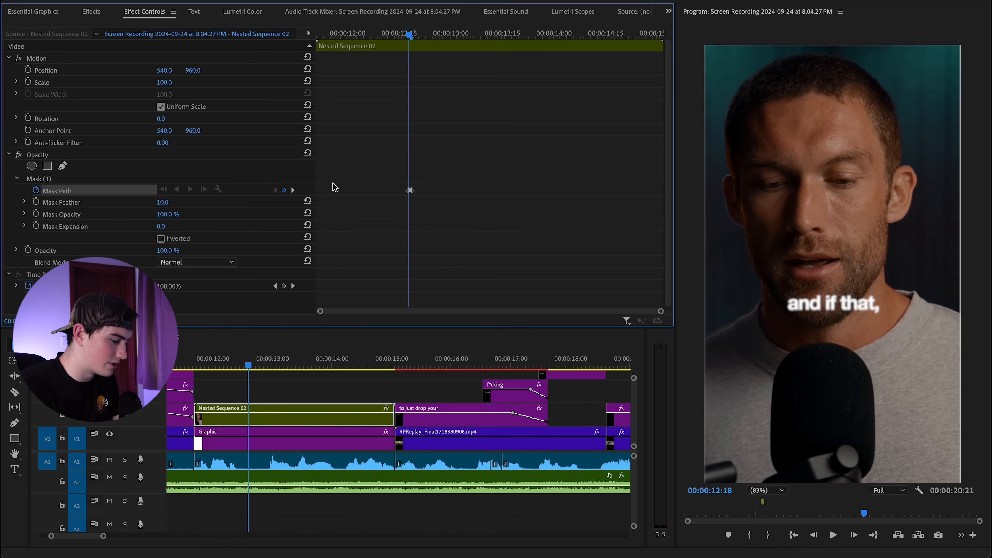
{"action": "key", "text": "Right"}
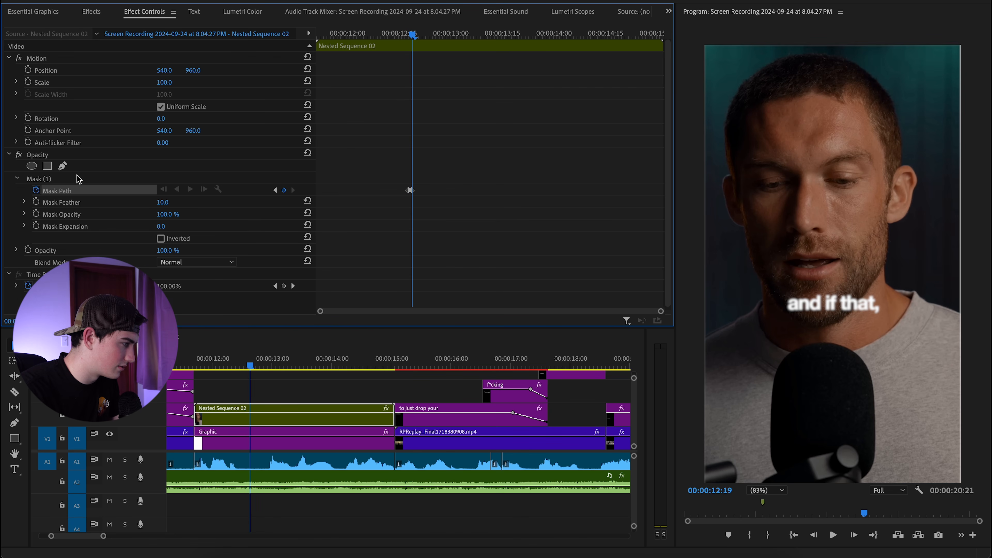
Place mask points along the picture's top edge and top corners in the Program monitor.
{"action": "left_click", "coordinate": [63, 166]}
{"action": "left_click", "coordinate": [705, 97]}
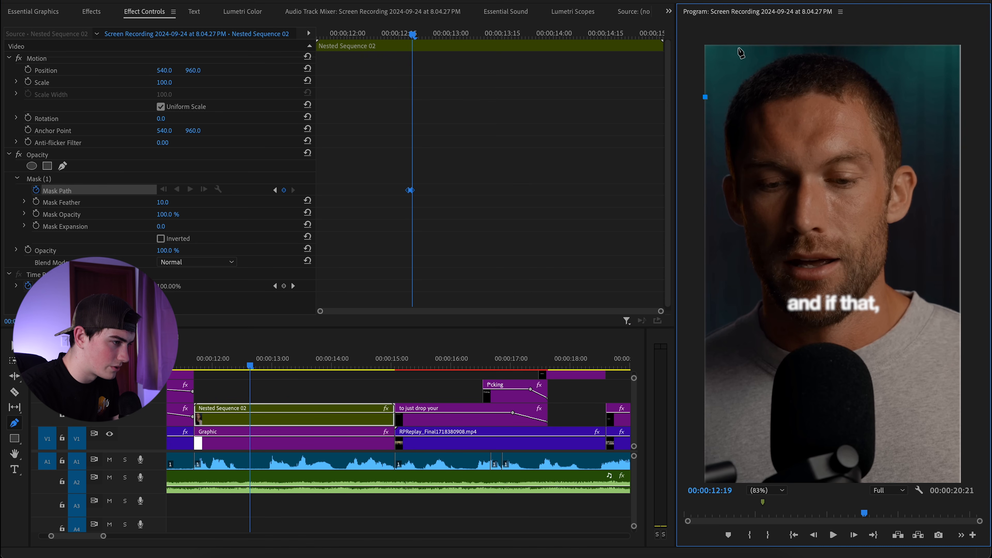
{"action": "left_click", "coordinate": [748, 45]}
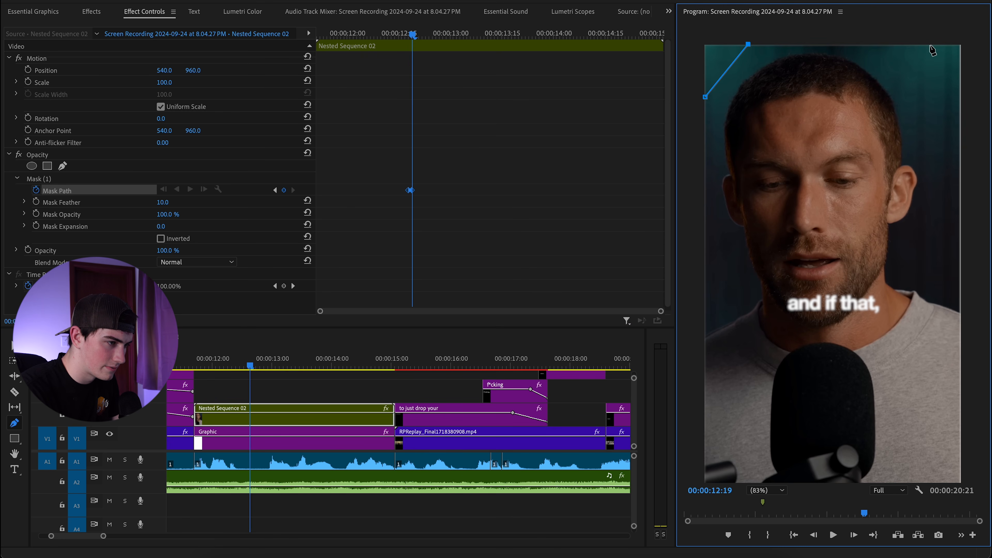
{"action": "left_click", "coordinate": [909, 45]}
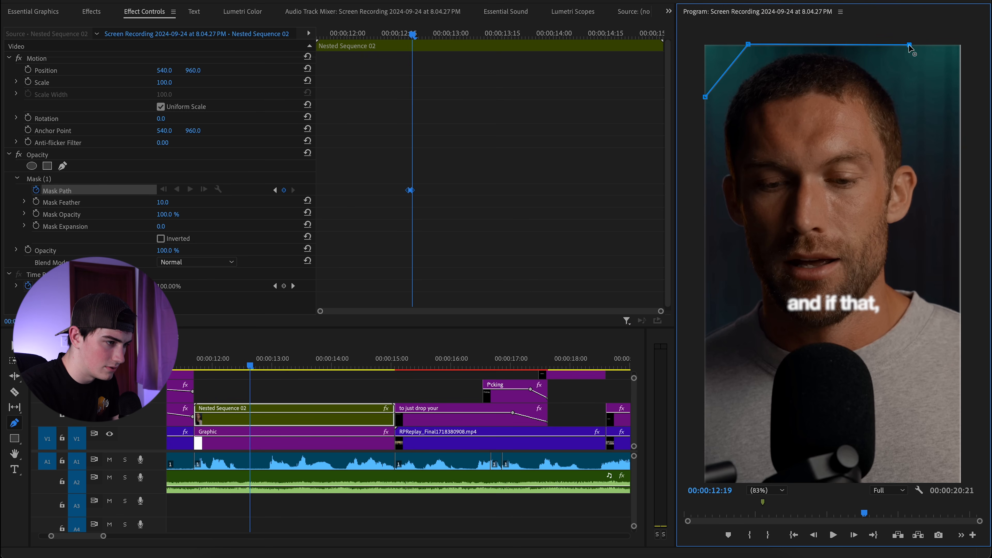
{"action": "left_click", "coordinate": [961, 87]}
{"action": "scroll", "coordinate": [955, 219], "scroll_direction": "down", "scroll_amount": 2}
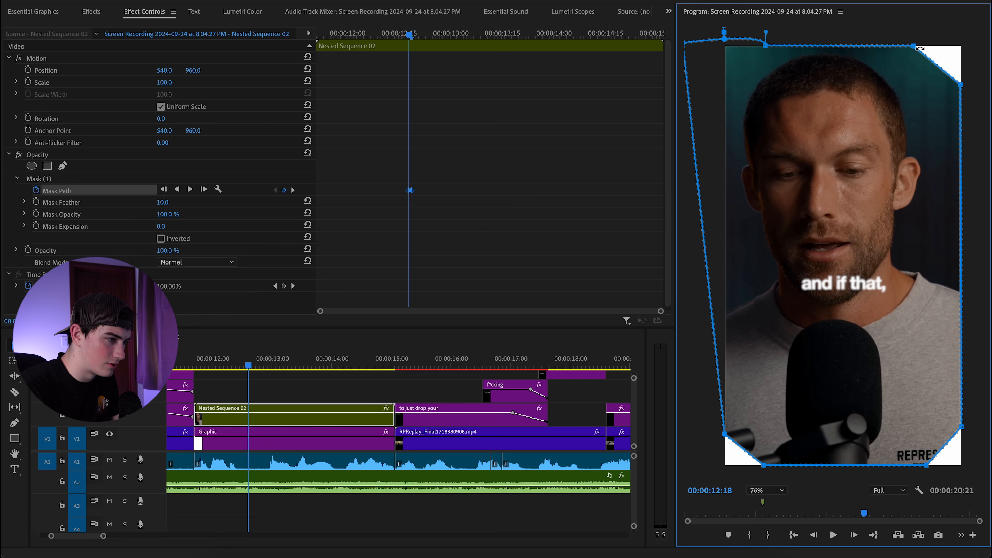
Drag the upper mask points outward beyond the picture, then step forward to 12:19.
{"action": "left_click_drag", "start_coordinate": [917, 46], "coordinate": [921, 26]}
{"action": "left_click_drag", "start_coordinate": [961, 84], "coordinate": [980, 88]}
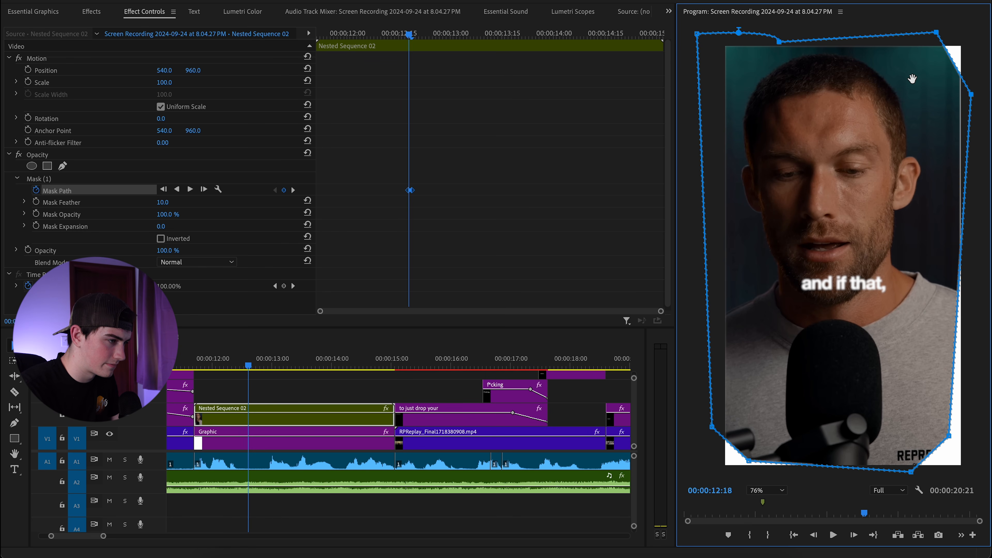
{"action": "key", "text": "super+z"}
{"action": "mouse_move", "coordinate": [766, 45]}
{"action": "left_mouse_down"}
{"action": "mouse_move", "coordinate": [760, 35]}
{"action": "mouse_move", "coordinate": [750, 44]}
{"action": "left_mouse_up"}
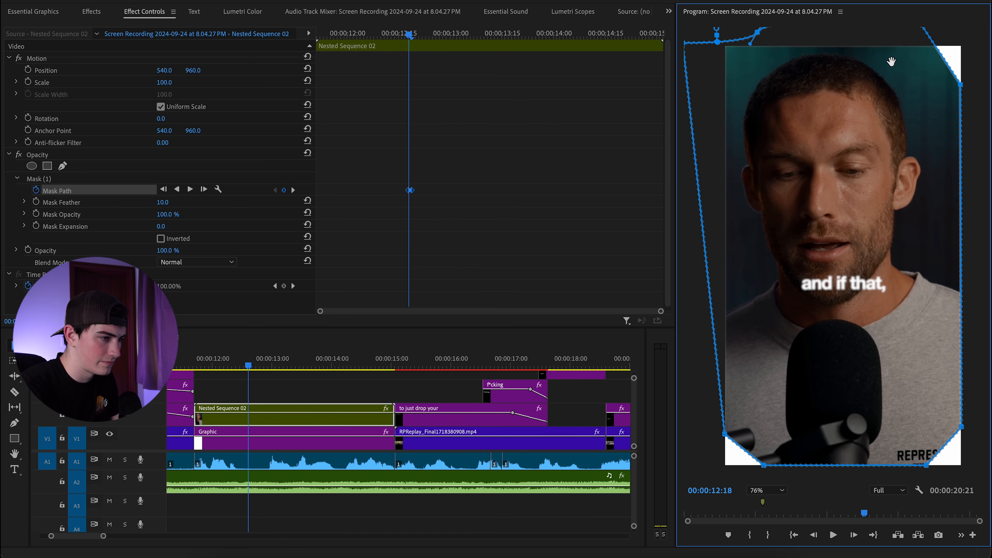
{"action": "left_click_drag", "start_coordinate": [960, 85], "coordinate": [984, 53]}
{"action": "scroll", "coordinate": [924, 109], "scroll_direction": "down", "scroll_amount": 1}
{"action": "scroll", "coordinate": [924, 109], "scroll_direction": "down", "scroll_amount": 1}
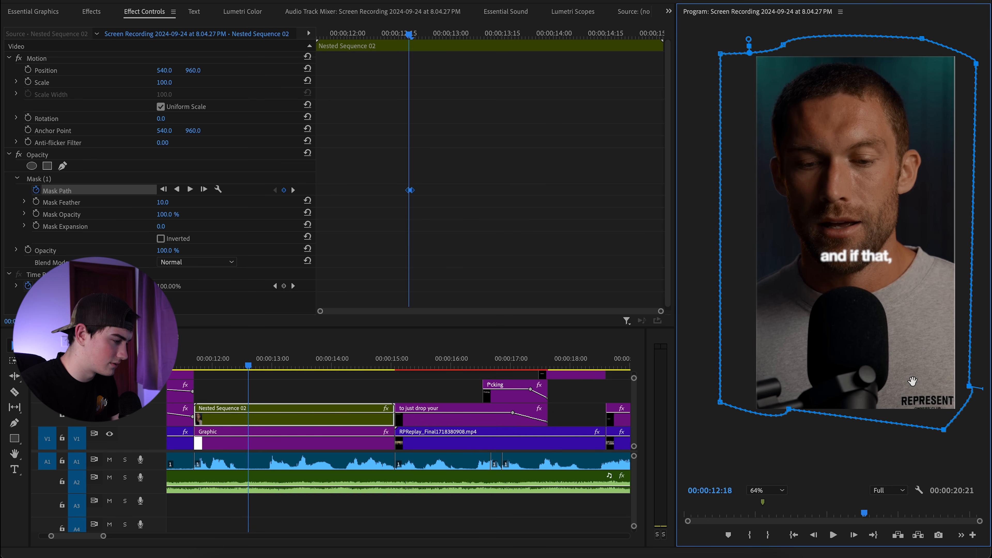
{"action": "left_click", "coordinate": [392, 237]}
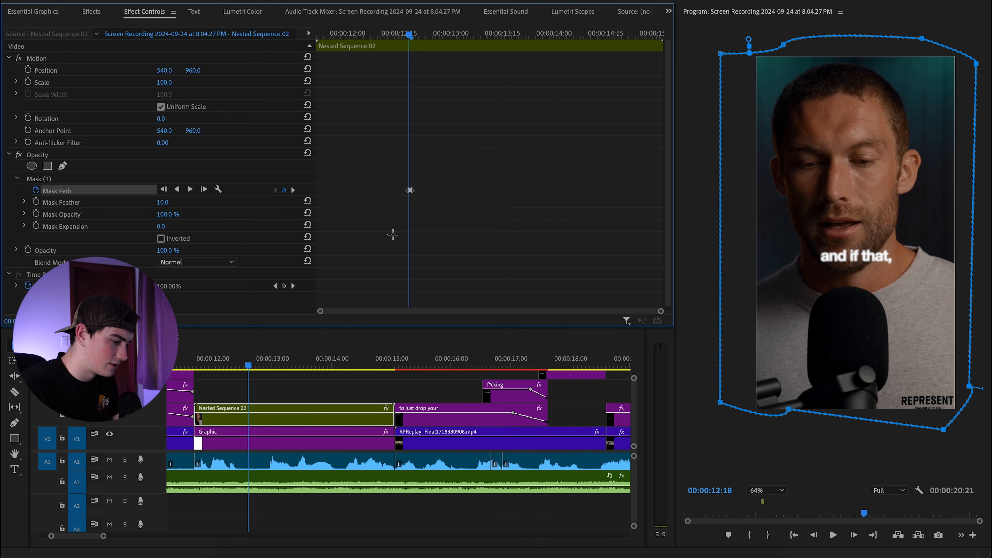
{"action": "key", "text": "Right"}
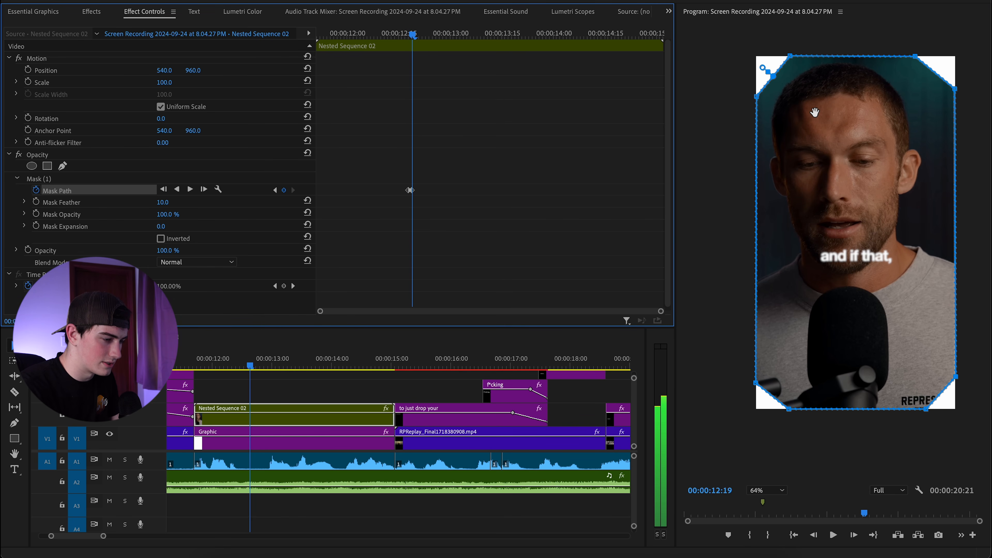
Make the mask's top-left corner a Bezier point and pull its handle to round it.
{"action": "left_click_drag", "start_coordinate": [814, 126], "coordinate": [790, 132]}
{"action": "scroll", "coordinate": [789, 132], "scroll_direction": "up", "scroll_amount": 2}
{"action": "scroll", "coordinate": [825, 192], "scroll_direction": "up", "scroll_amount": 3}
{"action": "left_click_drag", "start_coordinate": [758, 84], "coordinate": [812, 151]}
{"action": "left_click", "coordinate": [755, 160], "text": "alt"}
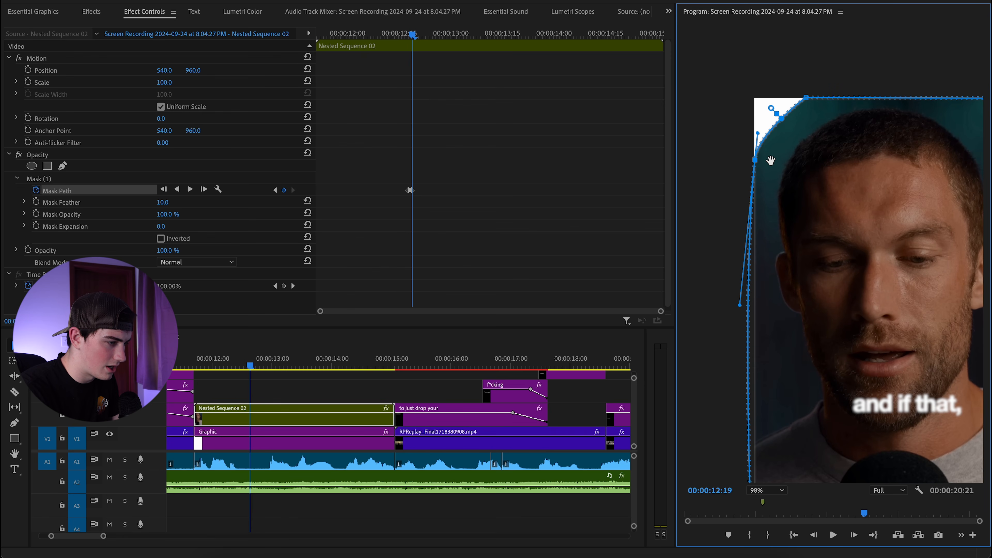
{"action": "left_click_drag", "start_coordinate": [765, 217], "coordinate": [768, 190]}
{"action": "left_click_drag", "start_coordinate": [740, 259], "coordinate": [736, 222]}
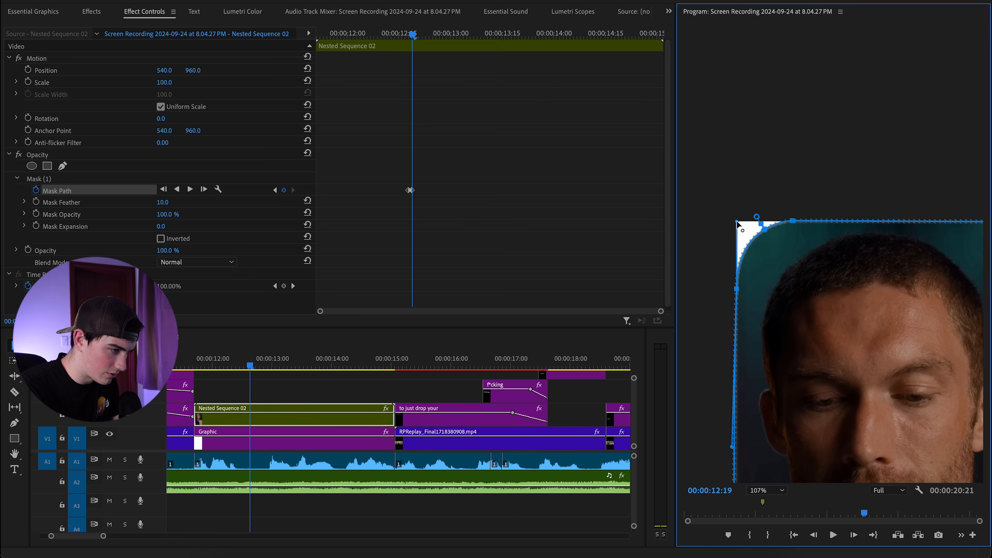
Round the mask's top-right corner the same way, then zoom out and deselect the clip.
{"action": "left_click_drag", "start_coordinate": [849, 276], "coordinate": [746, 213]}
{"action": "left_click_drag", "start_coordinate": [945, 223], "coordinate": [788, 245]}
{"action": "left_click_drag", "start_coordinate": [689, 240], "coordinate": [960, 238]}
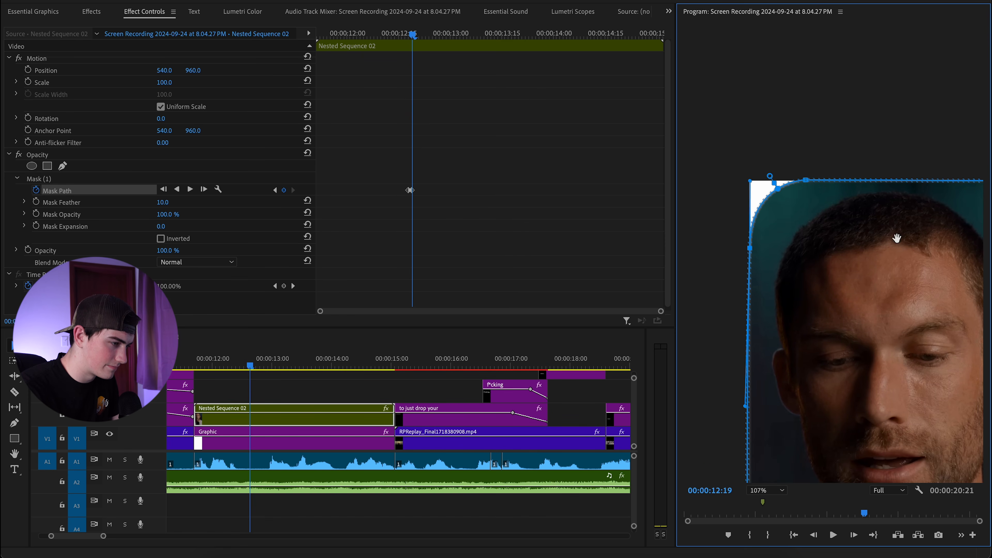
{"action": "left_click_drag", "start_coordinate": [743, 213], "coordinate": [586, 218]}
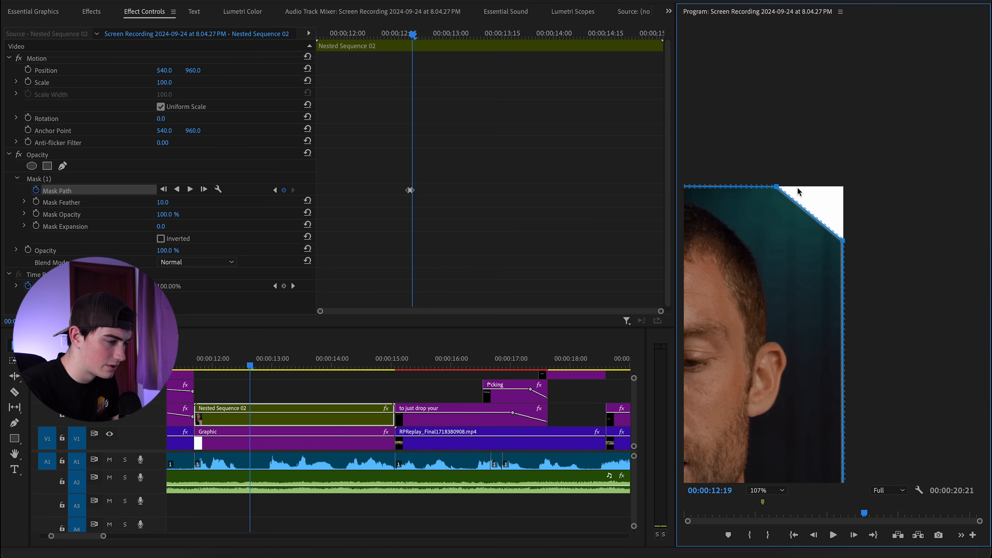
{"action": "left_click_drag", "start_coordinate": [781, 186], "coordinate": [843, 187]}
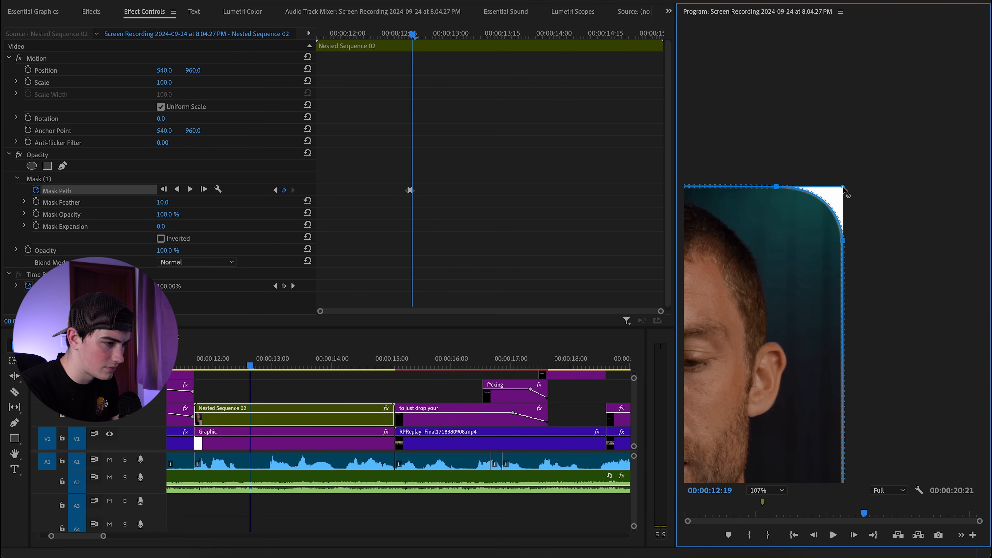
{"action": "scroll", "coordinate": [841, 215], "scroll_direction": "down", "scroll_amount": 5}
{"action": "left_click", "coordinate": [361, 385]}
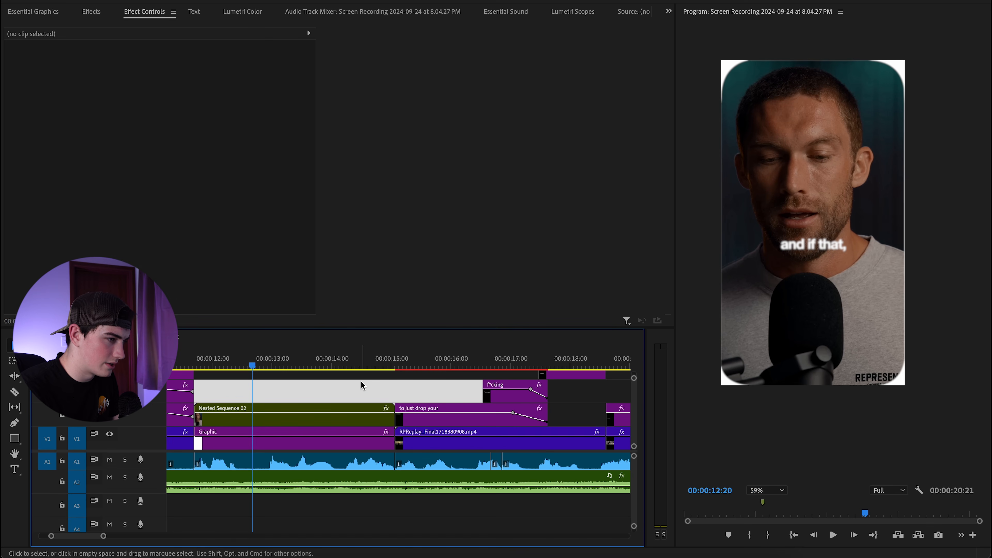
Nest the Nested Sequence 02 clip into a new Nested Sequence 03.
{"action": "key", "text": "Left"}
{"action": "key", "text": "Right"}
{"action": "left_click", "coordinate": [361, 375]}
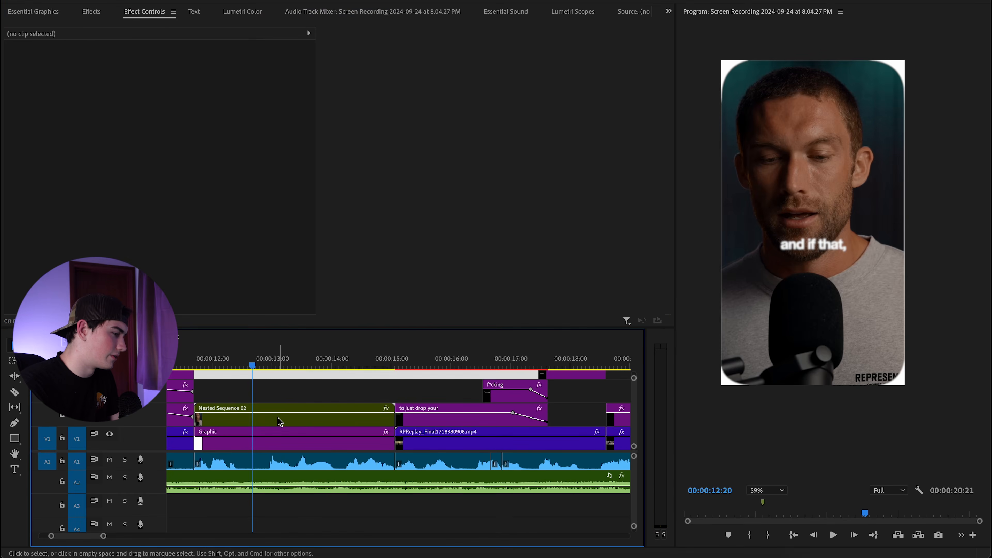
{"action": "right_click", "coordinate": [279, 422]}
{"action": "left_click", "coordinate": [497, 268]}
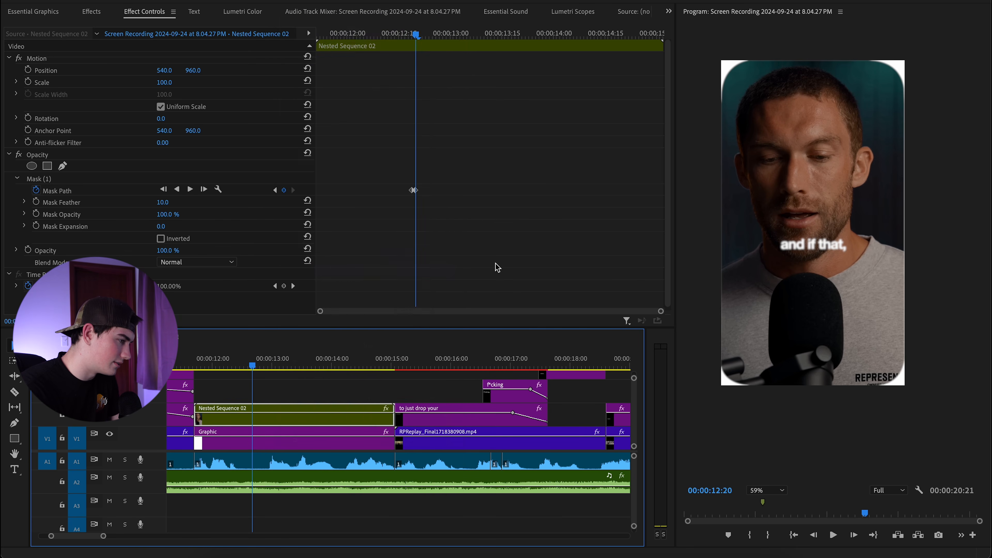
{"action": "left_click", "coordinate": [539, 287]}
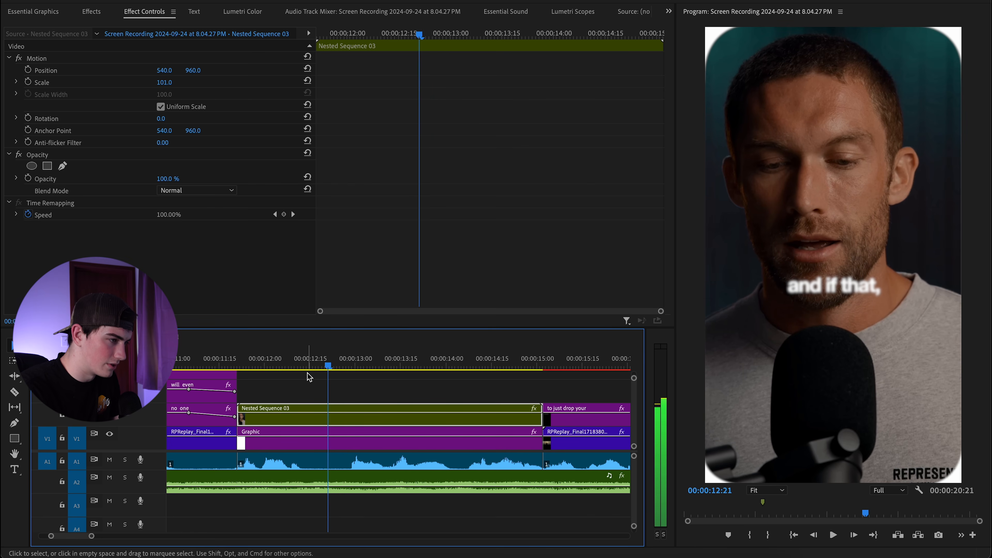
Step back two frames and apply the Transform effect to Nested Sequence 03.
{"action": "key", "text": "Left"}
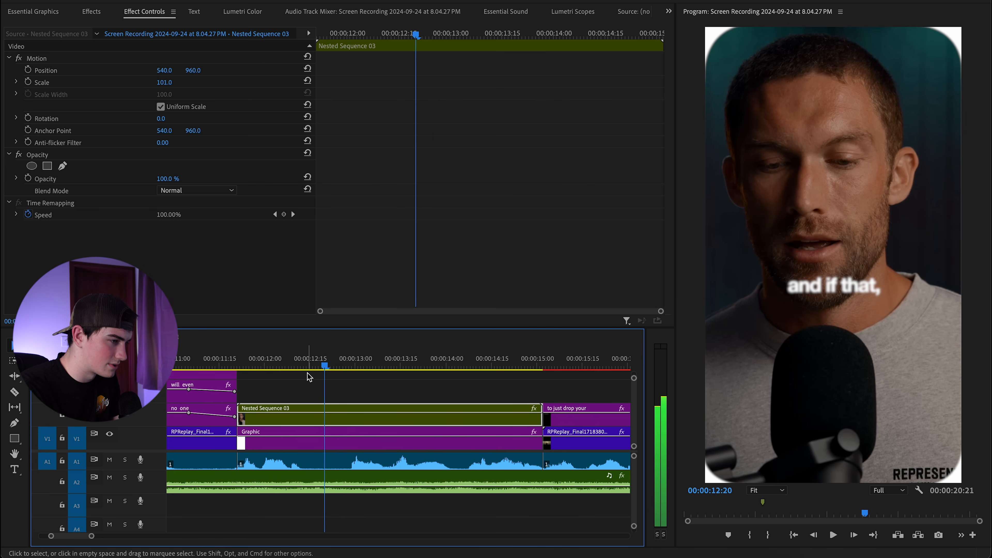
{"action": "key", "text": "Left"}
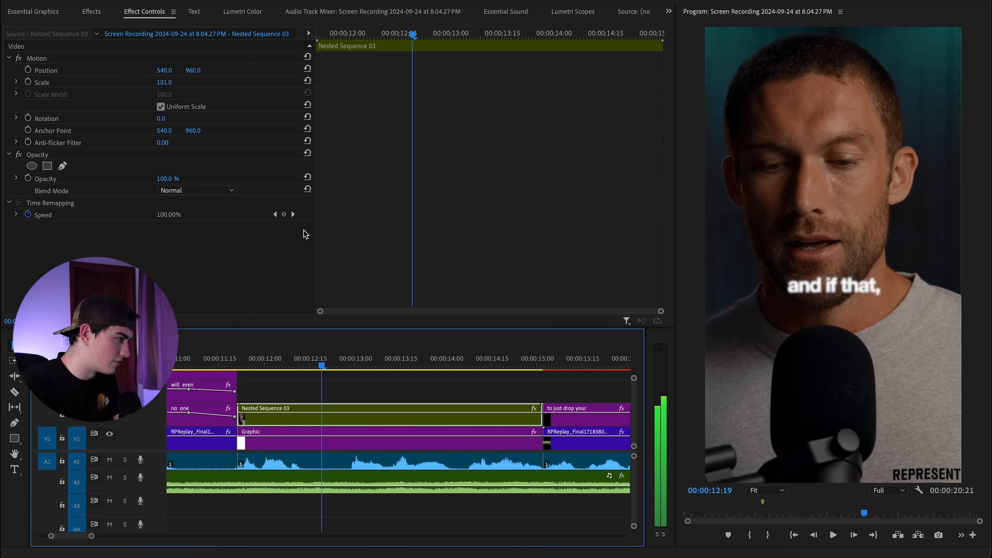
{"action": "left_click", "coordinate": [91, 12]}
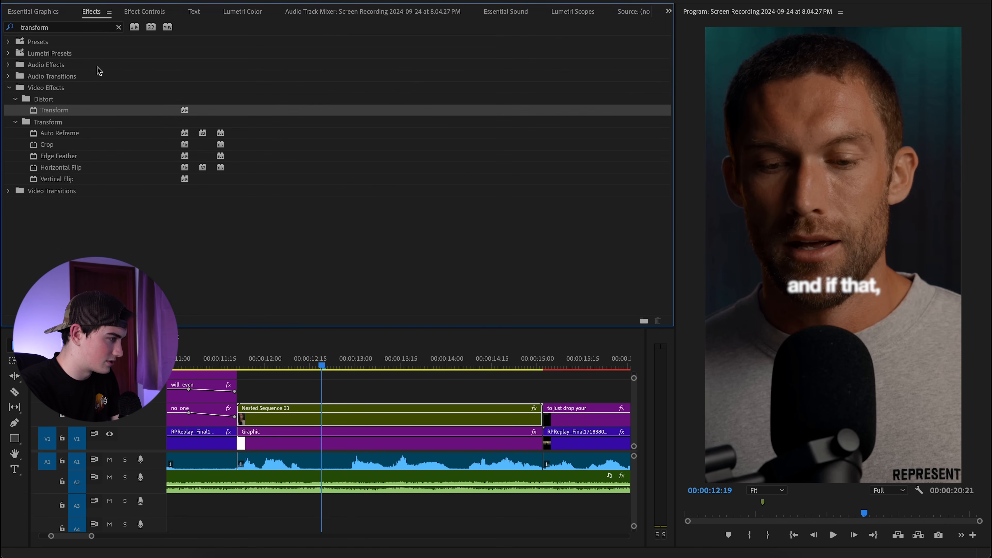
{"action": "left_click_drag", "start_coordinate": [71, 112], "coordinate": [361, 421]}
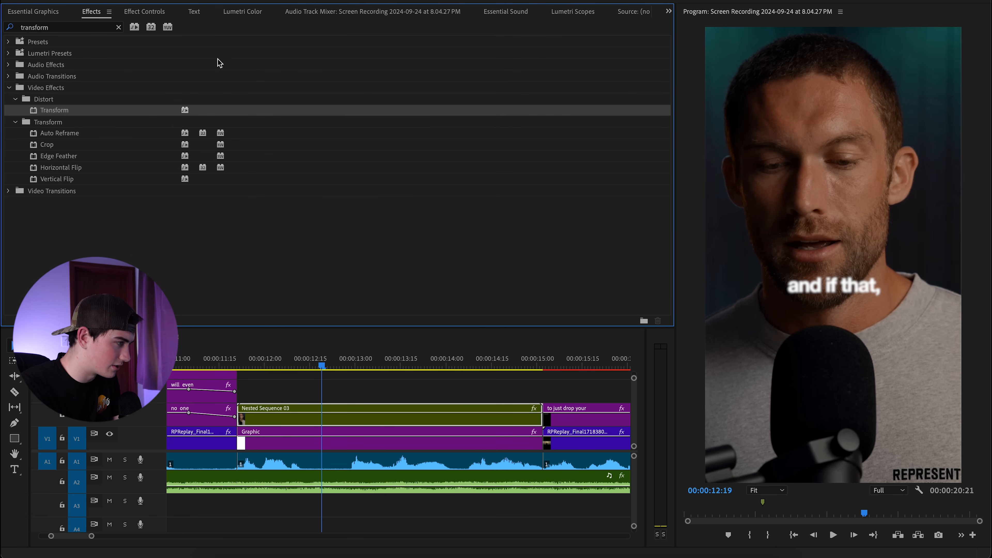
{"action": "left_click", "coordinate": [162, 13]}
{"action": "scroll", "coordinate": [89, 177], "scroll_direction": "down", "scroll_amount": 5}
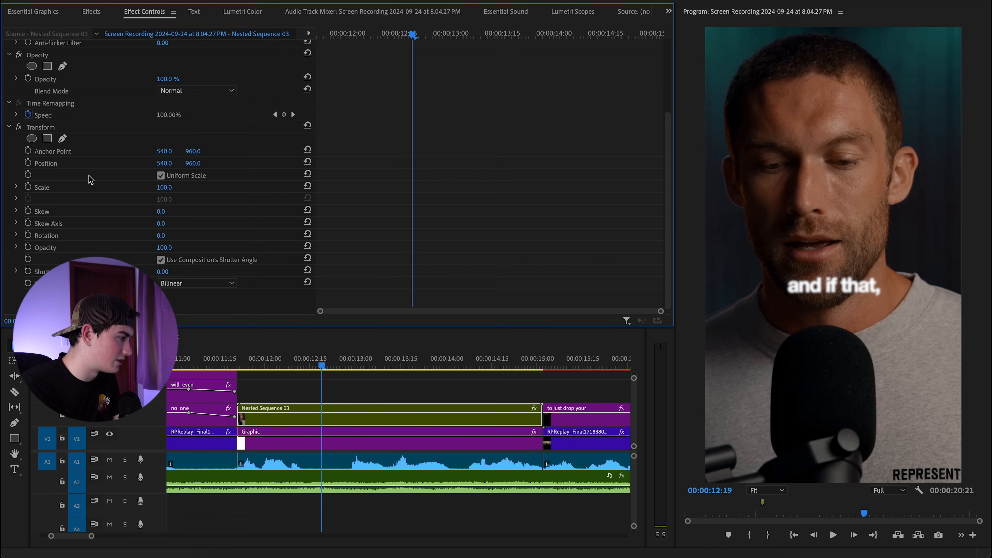
Keyframe Transform Scale so it drops from 100 to 50 a few frames later.
{"action": "left_click", "coordinate": [28, 188]}
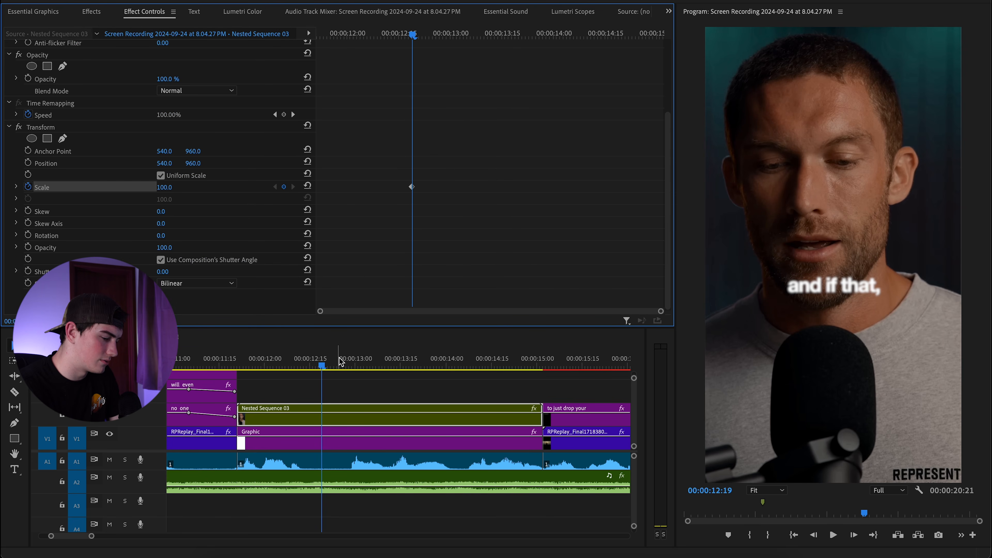
{"action": "key", "text": "Right"}
{"action": "key", "text": "Right"}
{"action": "key", "text": "Right"}
{"action": "key", "text": "Right"}
{"action": "key", "text": "Right"}
{"action": "key", "text": "Right"}
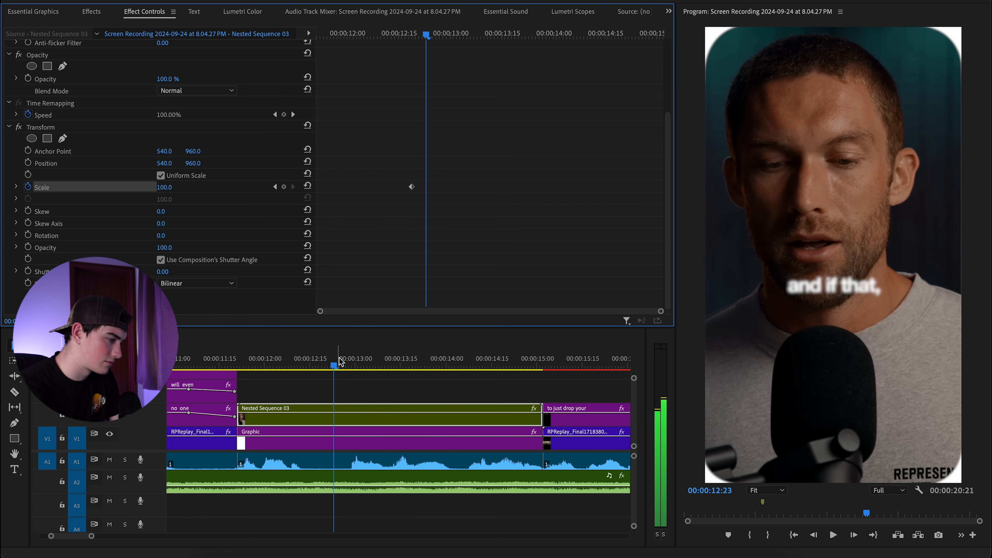
{"action": "left_click", "coordinate": [284, 186]}
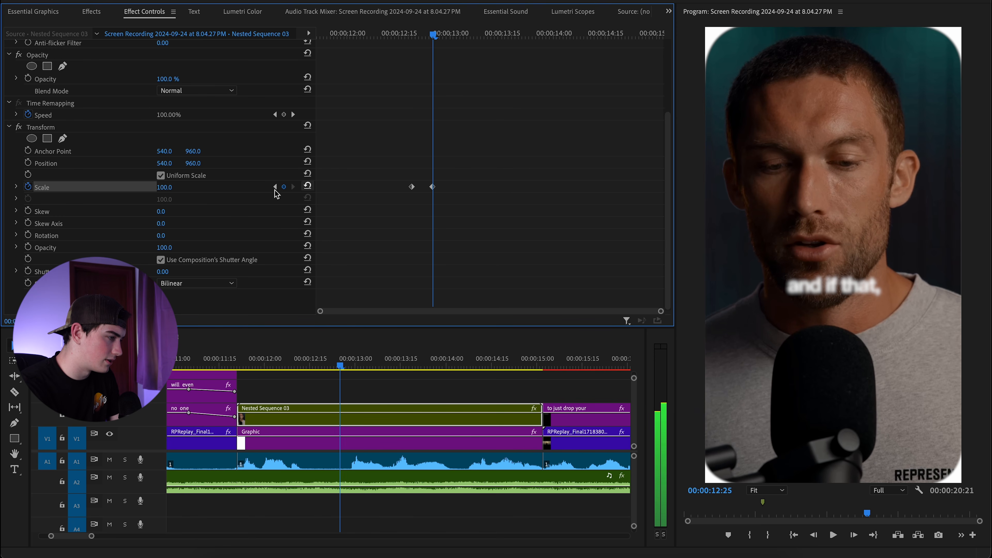
{"action": "left_click", "coordinate": [164, 187]}
{"action": "type", "text": "50"}
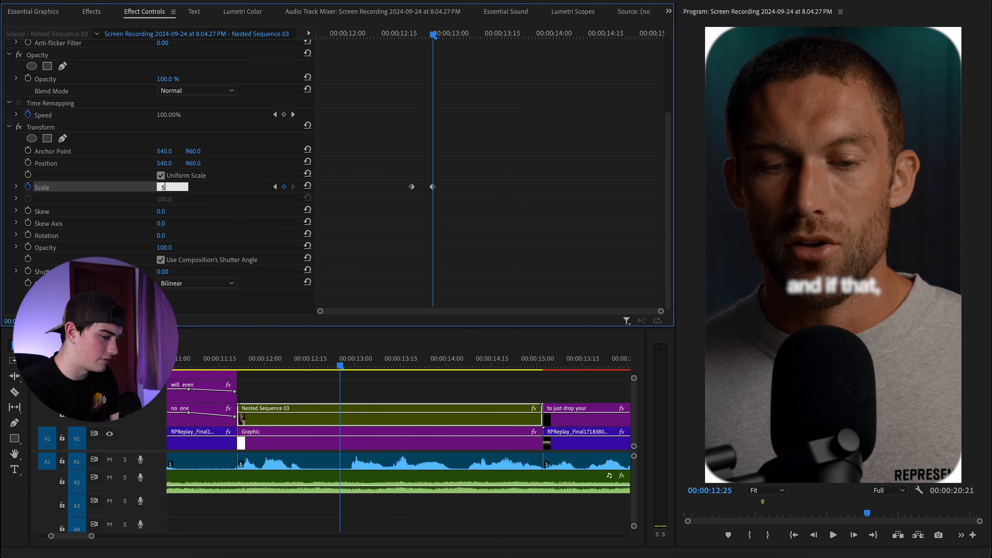
{"action": "key", "text": "Return"}
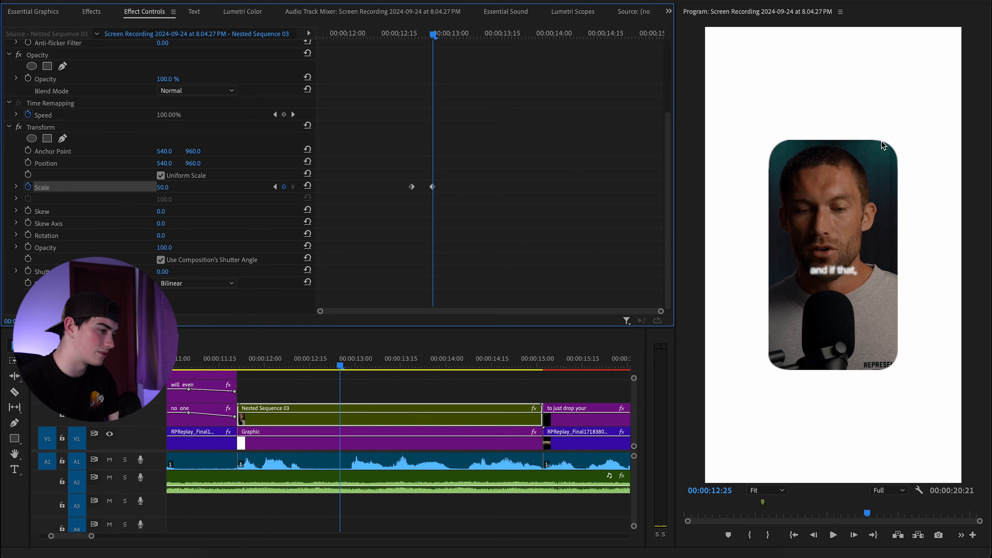
Open Nested Sequence 03 and select the Nested Sequence 02 clip inside it.
{"action": "left_click", "coordinate": [357, 424]}
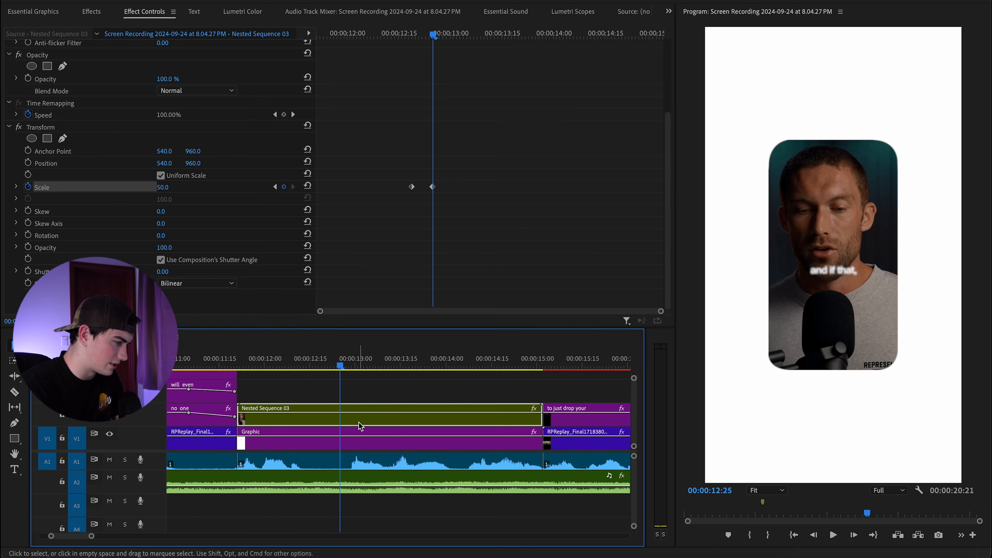
{"action": "double_click", "coordinate": [360, 423]}
{"action": "left_click", "coordinate": [224, 419]}
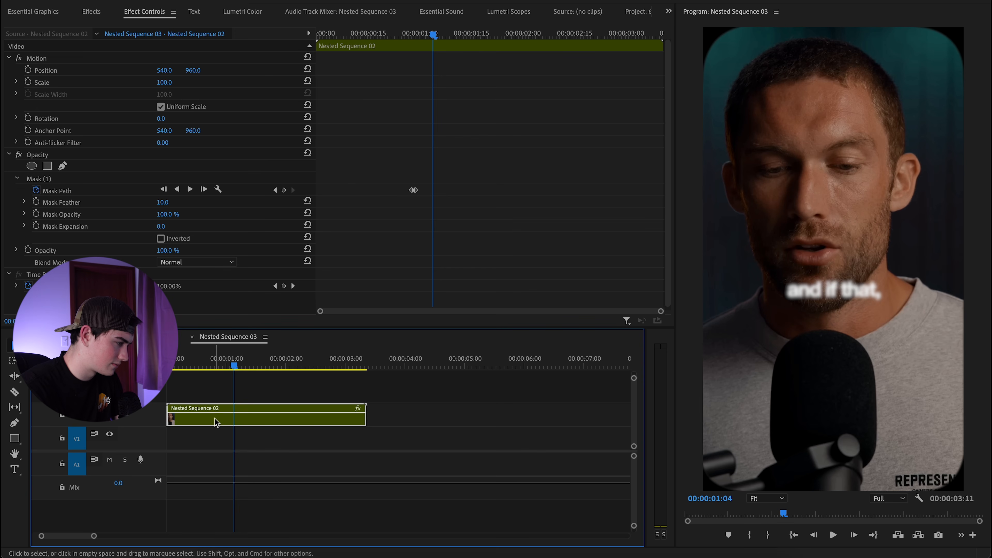
Set the rounded mask's feather to 0 and return to the main sequence.
{"action": "left_click", "coordinate": [94, 183]}
{"action": "left_click_drag", "start_coordinate": [163, 203], "coordinate": [150, 202]}
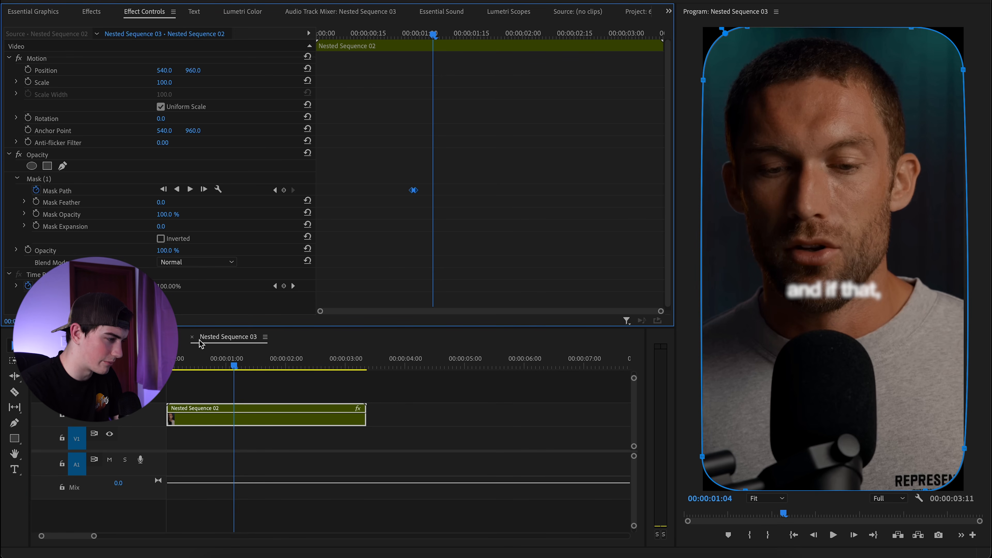
{"action": "left_click", "coordinate": [152, 337]}
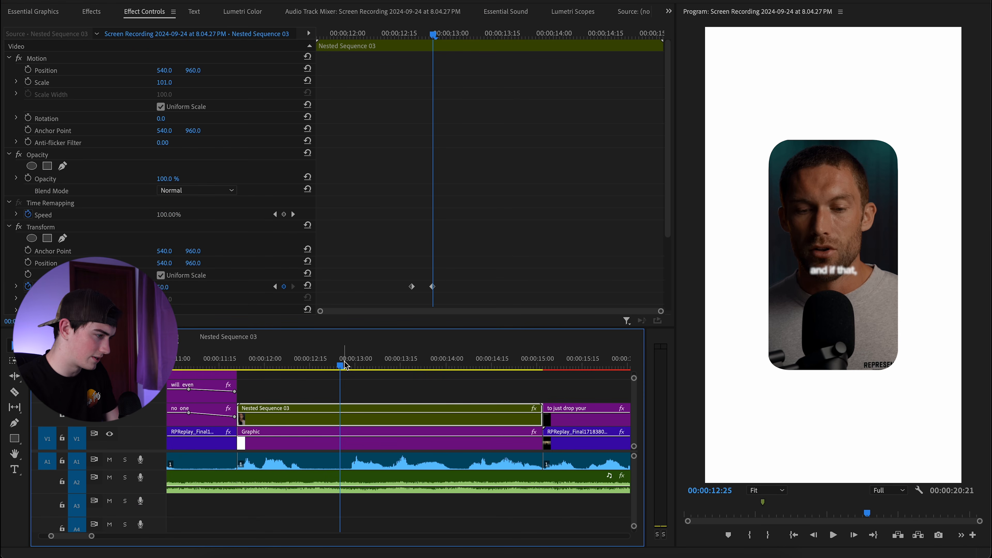
{"action": "left_click_drag", "start_coordinate": [340, 366], "coordinate": [322, 365]}
{"action": "scroll", "coordinate": [411, 236], "scroll_direction": "down", "scroll_amount": 5}
{"action": "left_click_drag", "start_coordinate": [462, 168], "coordinate": [401, 195]}
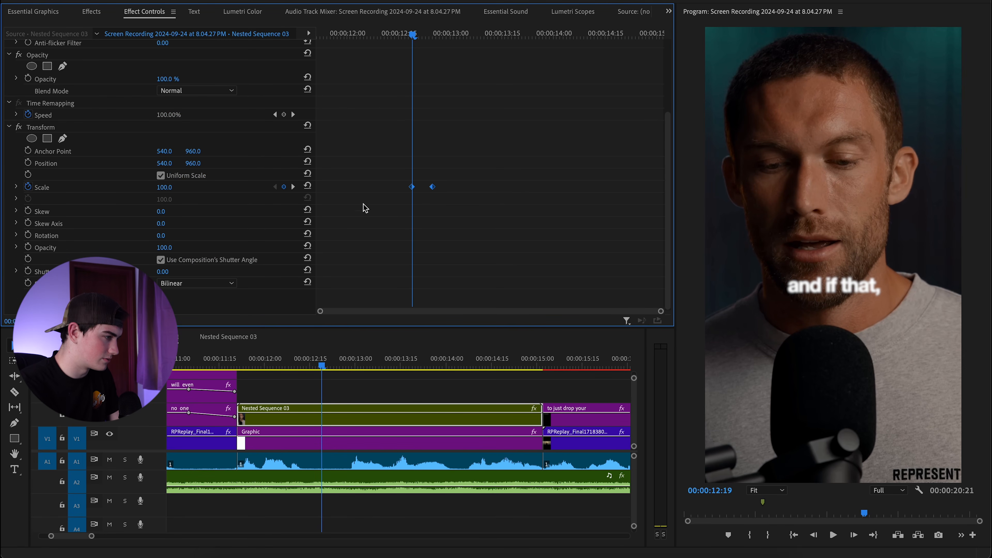
Expand Transform Scale and drag the second keyframe's Bezier handle to ease the curve.
{"action": "left_click", "coordinate": [16, 186]}
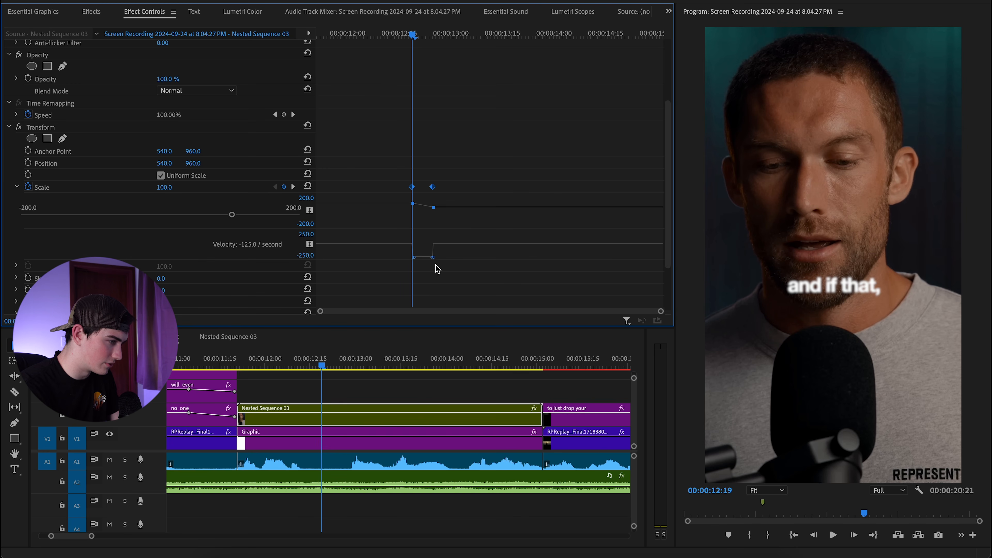
{"action": "scroll", "coordinate": [425, 272], "scroll_direction": "down", "scroll_amount": 2}
{"action": "left_click_drag", "start_coordinate": [322, 311], "coordinate": [477, 312]}
{"action": "left_click_drag", "start_coordinate": [396, 311], "coordinate": [430, 313]}
{"action": "left_click_drag", "start_coordinate": [464, 223], "coordinate": [416, 211]}
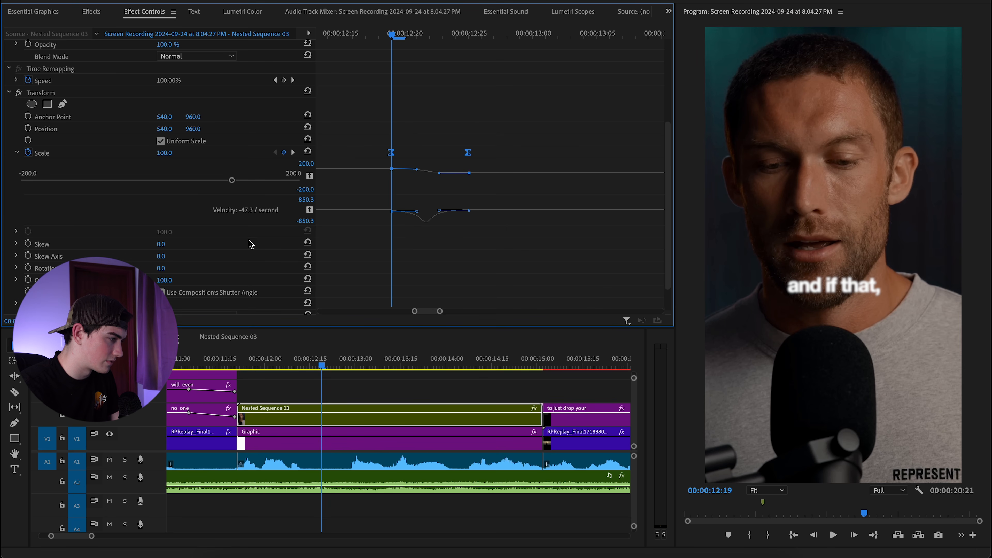
Play back the eased shrink animation from just before it starts.
{"action": "left_click", "coordinate": [276, 366]}
{"action": "key", "text": "space"}
{"action": "key", "text": "space"}
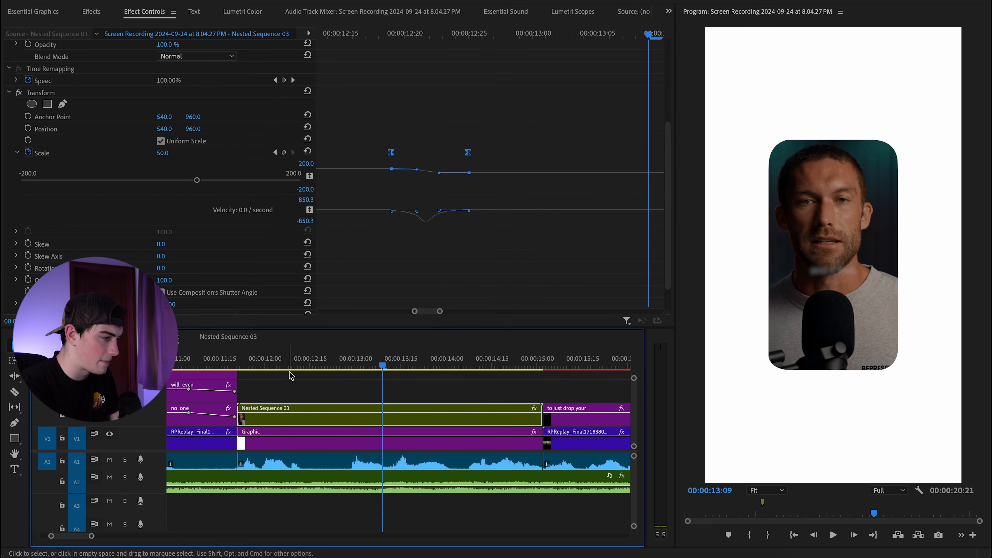
{"action": "left_click", "coordinate": [273, 367]}
{"action": "key", "text": "space"}
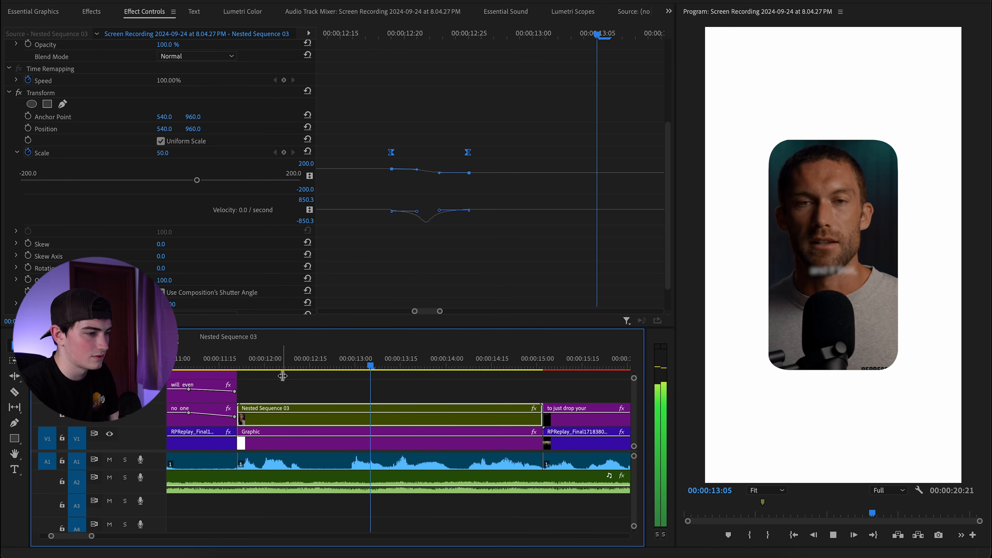
{"action": "key", "text": "space"}
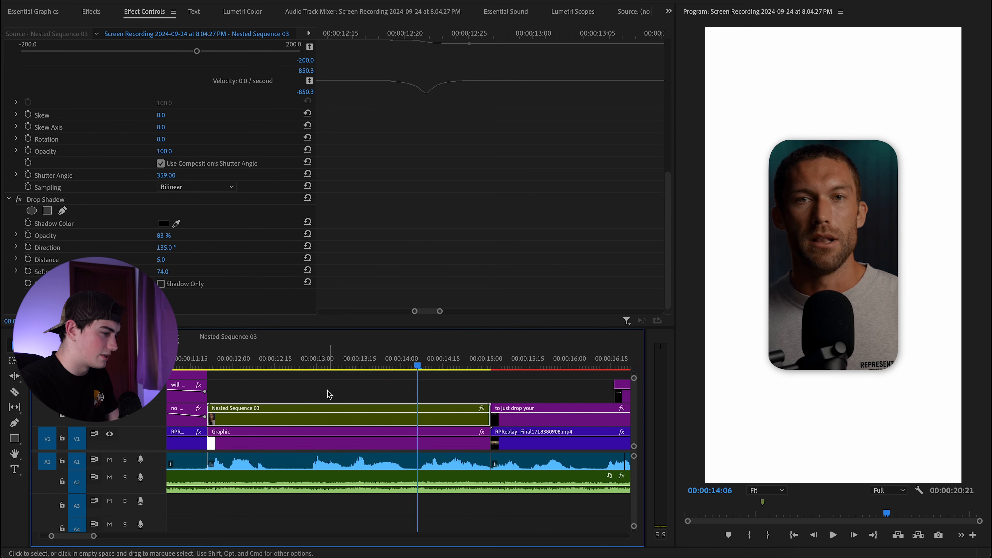
{"action": "scroll", "coordinate": [327, 395], "scroll_direction": "up", "scroll_amount": 2}
{"action": "left_click", "coordinate": [354, 402]}
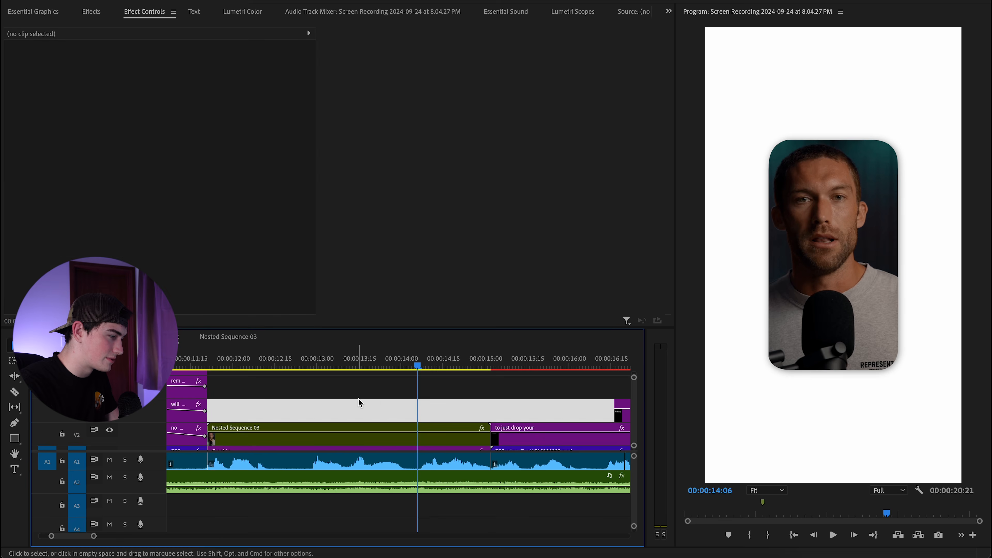
Replay the shrink animation to preview it.
{"action": "left_click", "coordinate": [361, 393]}
{"action": "left_click", "coordinate": [310, 367]}
{"action": "key", "text": "space"}
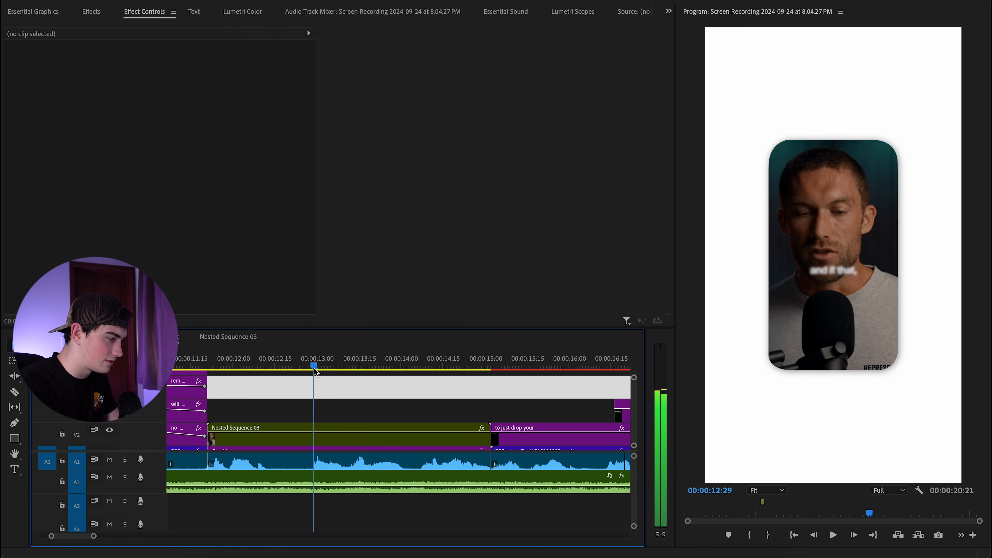
{"action": "left_click", "coordinate": [315, 370]}
{"action": "key", "text": "space"}
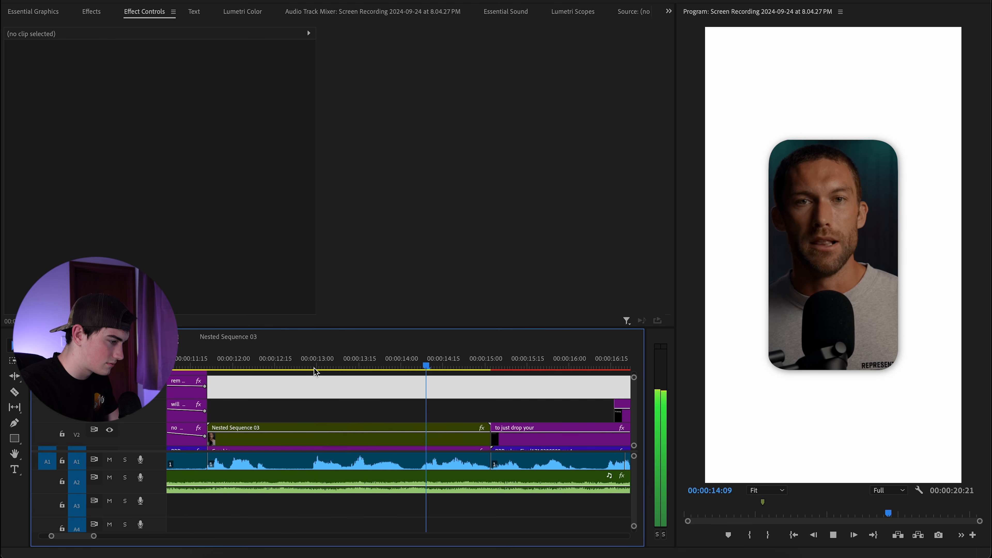
At 12:29, create a text box with the Type tool above the shrunken clip.
{"action": "left_click", "coordinate": [314, 369]}
{"action": "left_click", "coordinate": [15, 471]}
{"action": "left_click", "coordinate": [777, 117]}
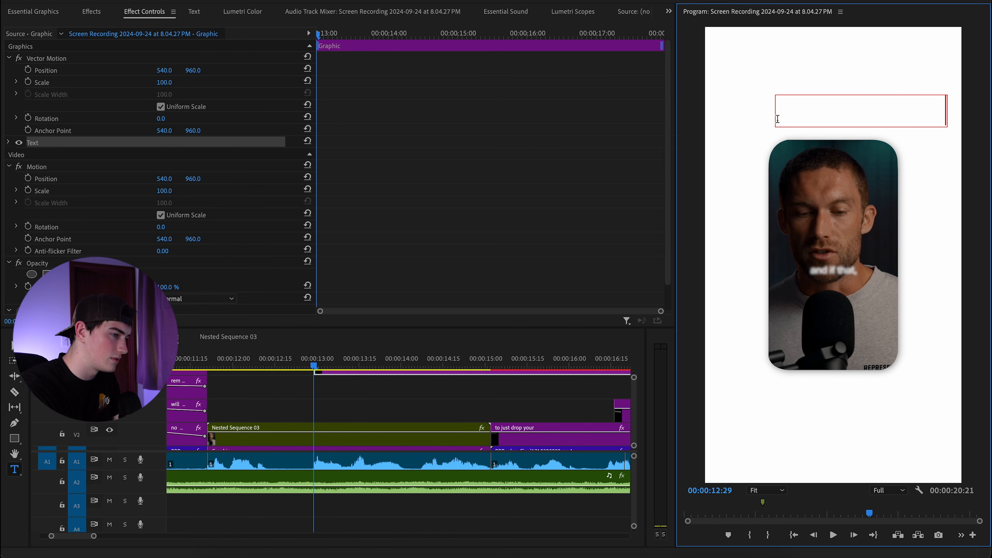
Make the new title's text fill black in Essential Graphics.
{"action": "left_click", "coordinate": [36, 14]}
{"action": "double_click", "coordinate": [811, 114]}
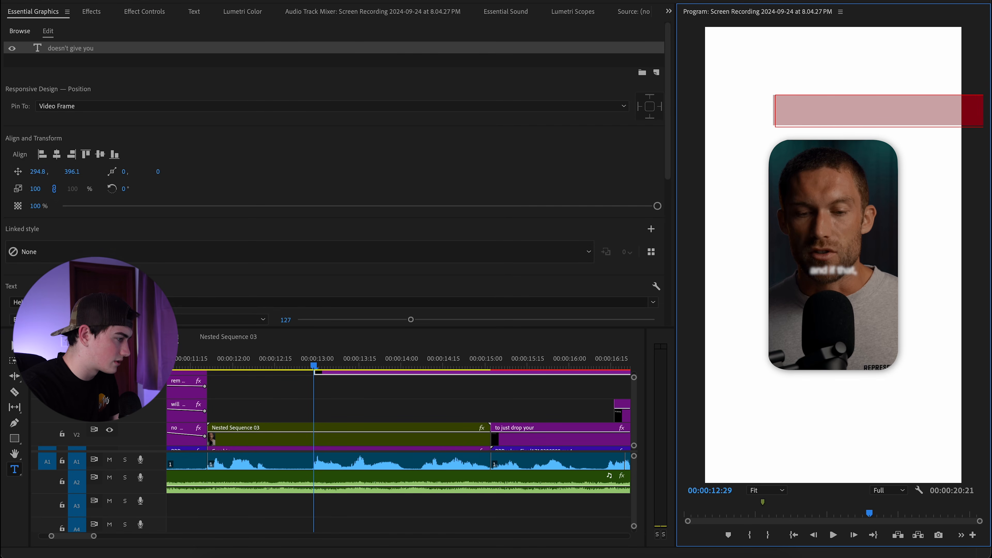
{"action": "scroll", "coordinate": [217, 263], "scroll_direction": "down", "scroll_amount": 5}
{"action": "left_click", "coordinate": [38, 259]}
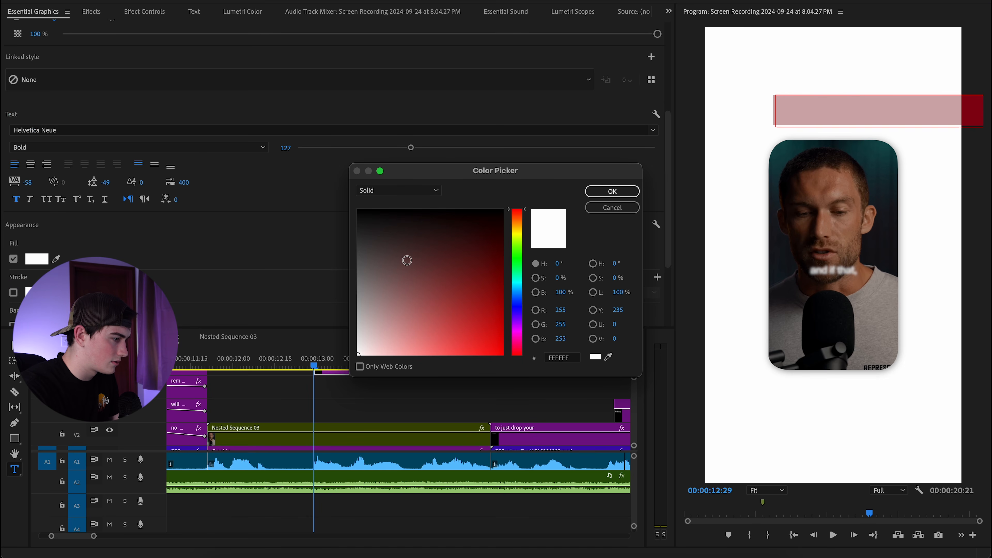
{"action": "left_click", "coordinate": [358, 210]}
{"action": "left_click", "coordinate": [611, 191]}
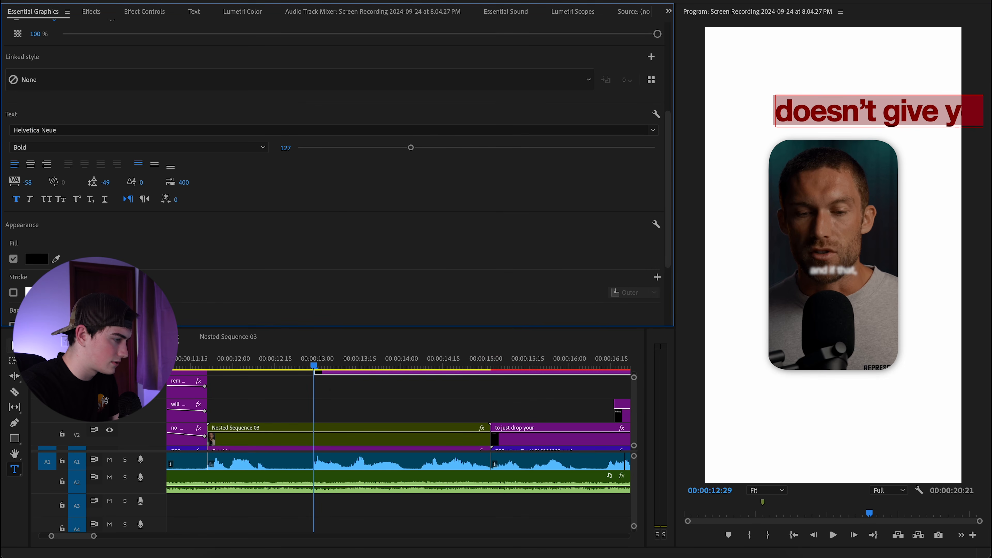
Scale the title text down with the Selection tool.
{"action": "left_click", "coordinate": [14, 346]}
{"action": "left_click_drag", "start_coordinate": [776, 126], "coordinate": [855, 122]}
{"action": "scroll", "coordinate": [837, 150], "scroll_direction": "up", "scroll_amount": 2}
{"action": "scroll", "coordinate": [849, 137], "scroll_direction": "down", "scroll_amount": 2}
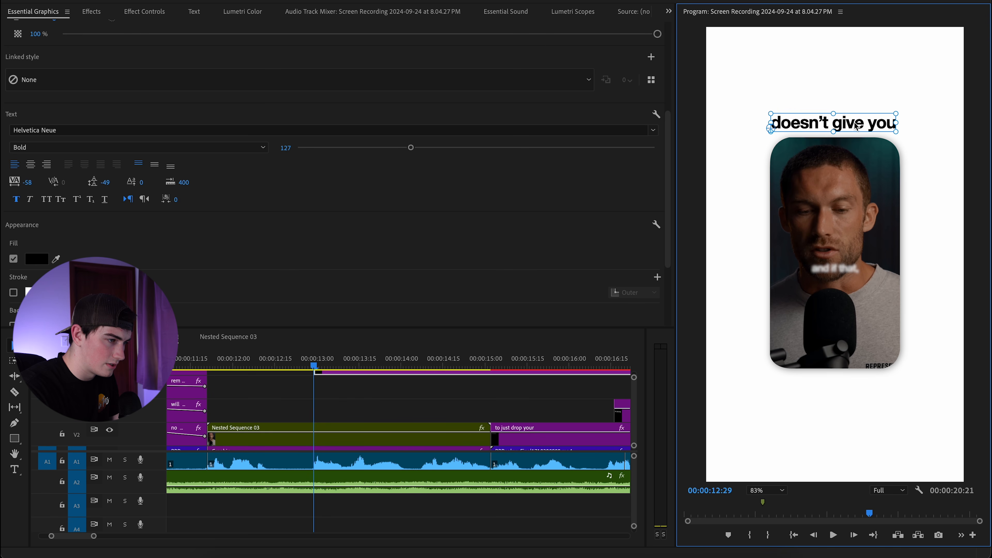
{"action": "left_click", "coordinate": [869, 156]}
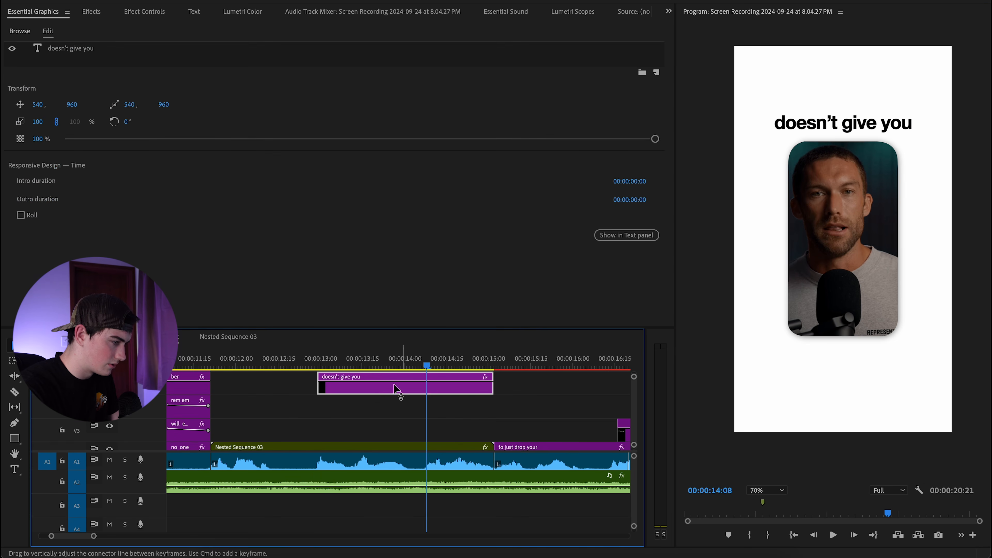
Duplicate the 'doesn't give you' caption clip onto the track below and trim its start to the playhead.
{"action": "left_click_drag", "start_coordinate": [379, 394], "coordinate": [383, 414]}
{"action": "left_click_drag", "start_coordinate": [321, 411], "coordinate": [429, 416]}
{"action": "left_click", "coordinate": [437, 415]}
{"action": "left_click", "coordinate": [832, 132]}
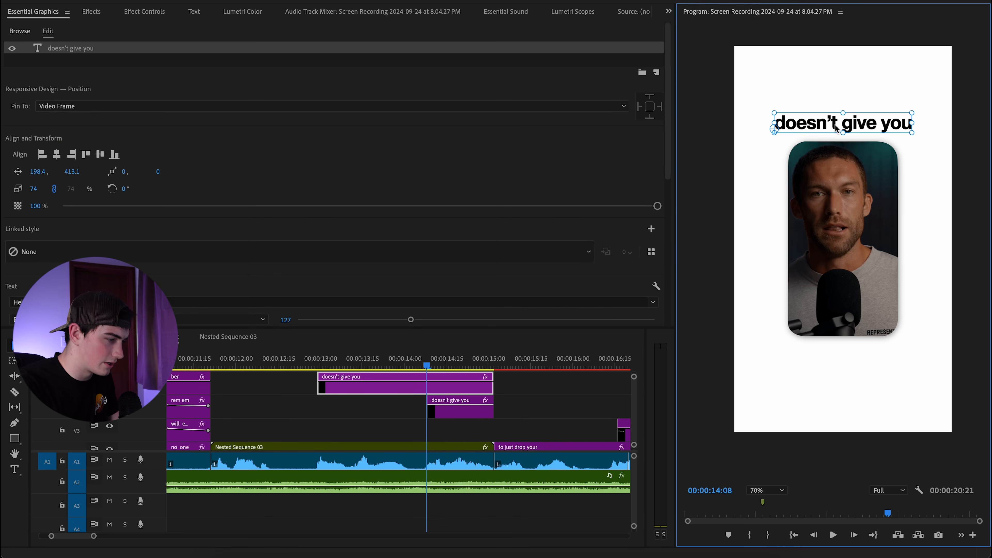
Type 'liberation,' below the clip, then centre and slightly enlarge it.
{"action": "key", "text": "t"}
{"action": "left_click", "coordinate": [777, 350]}
{"action": "type", "text": "liberation,"}
{"action": "key", "text": "Escape"}
{"action": "left_click_drag", "start_coordinate": [834, 352], "coordinate": [897, 368]}
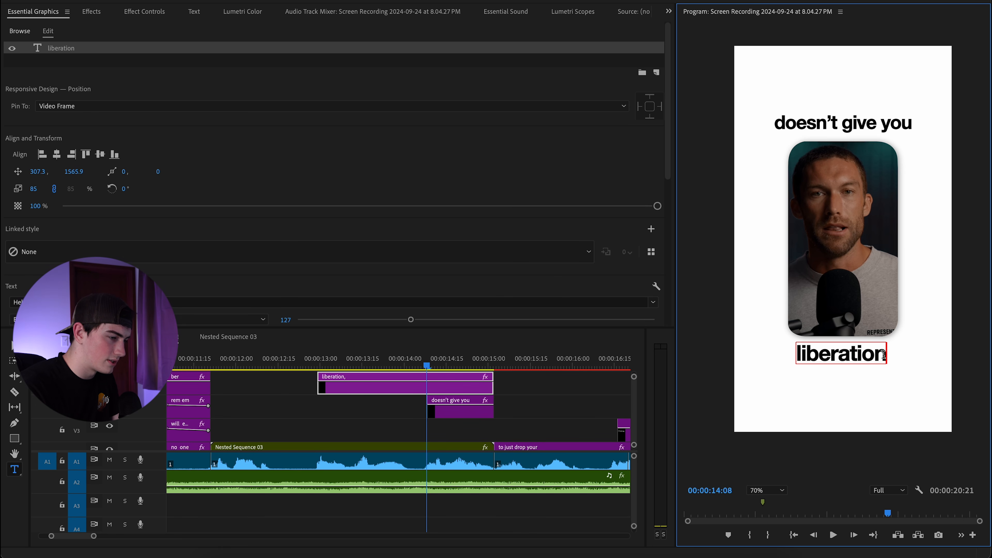
Make 'liberation' italic and trim its clip to start at 14:08.
{"action": "left_click_drag", "start_coordinate": [887, 356], "coordinate": [792, 358]}
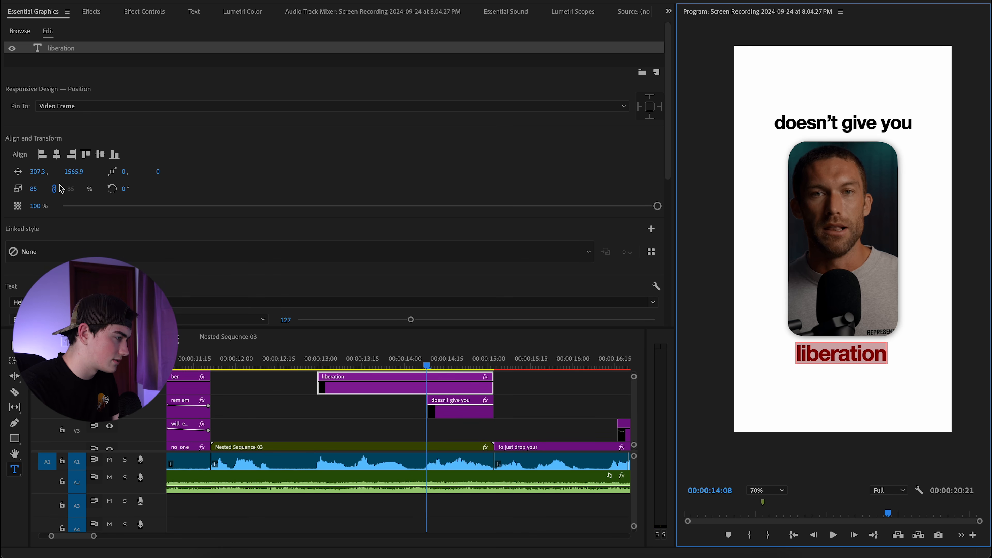
{"action": "scroll", "coordinate": [124, 244], "scroll_direction": "down", "scroll_amount": 5}
{"action": "left_click", "coordinate": [34, 212]}
{"action": "left_click", "coordinate": [13, 345]}
{"action": "left_click_drag", "start_coordinate": [319, 387], "coordinate": [316, 417]}
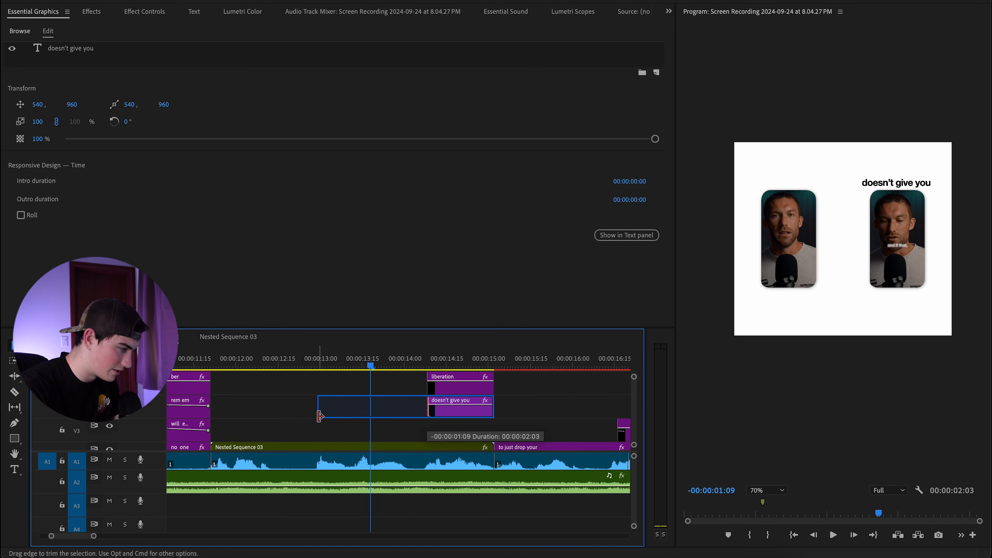
Play back the edited captions, then set the preview monitor zoom to Fit.
{"action": "left_click", "coordinate": [303, 367]}
{"action": "key", "text": "space"}
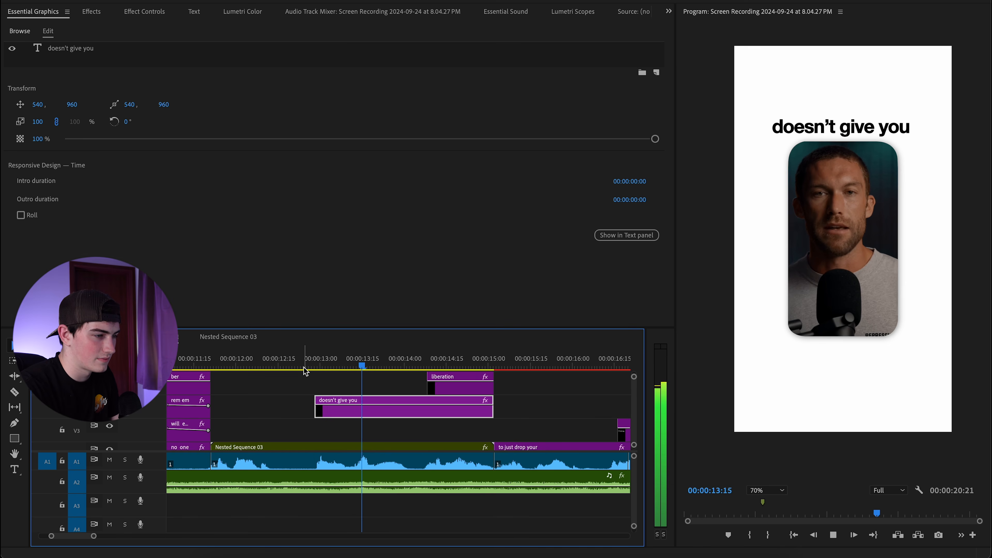
{"action": "key", "text": "space"}
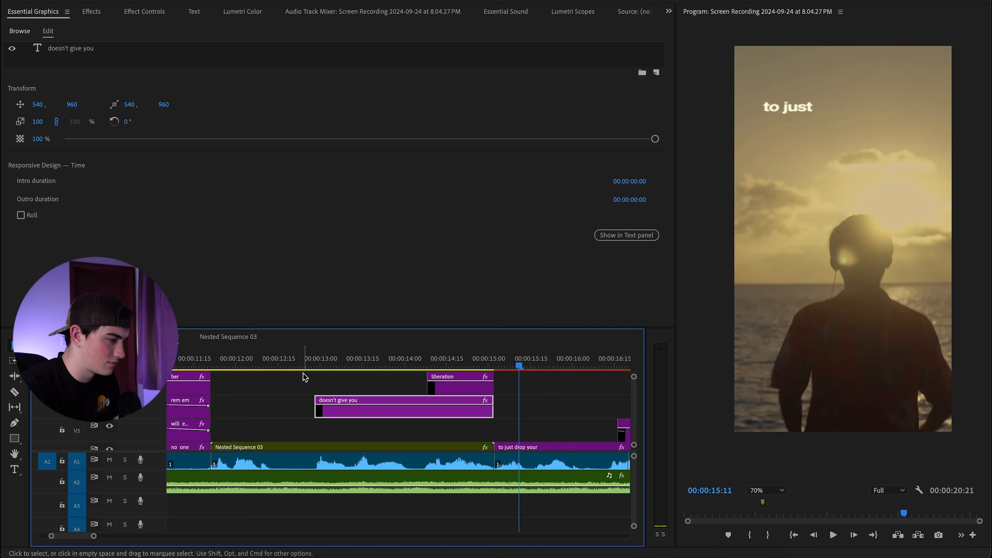
{"action": "left_click", "coordinate": [764, 489]}
{"action": "left_click", "coordinate": [764, 350]}
At 12:28, add a rectangle opacity mask over the word 'doesn't' and play back the masked title.
{"action": "left_click_drag", "start_coordinate": [488, 363], "coordinate": [314, 364]}
{"action": "left_click", "coordinate": [133, 16]}
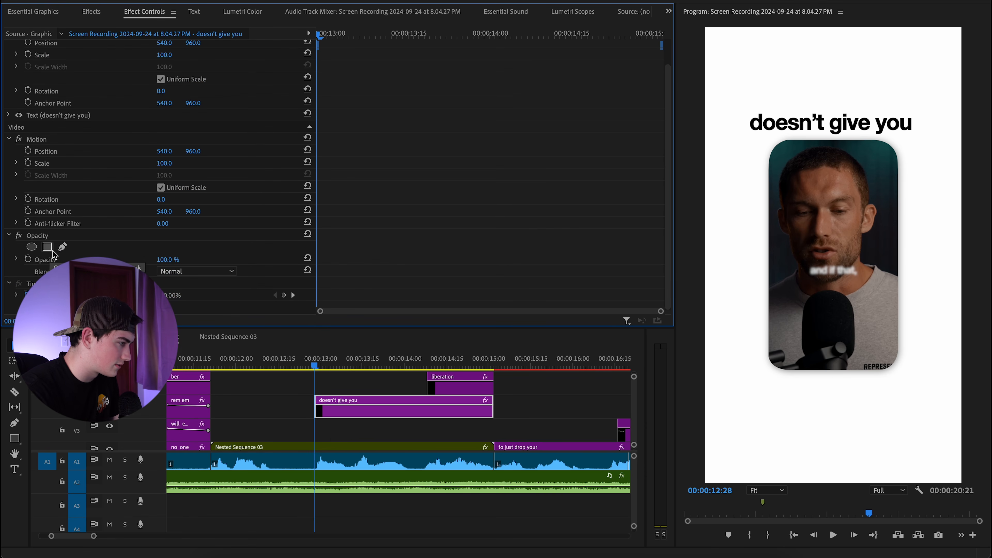
{"action": "left_click", "coordinate": [47, 247]}
{"action": "left_click_drag", "start_coordinate": [824, 264], "coordinate": [785, 144]}
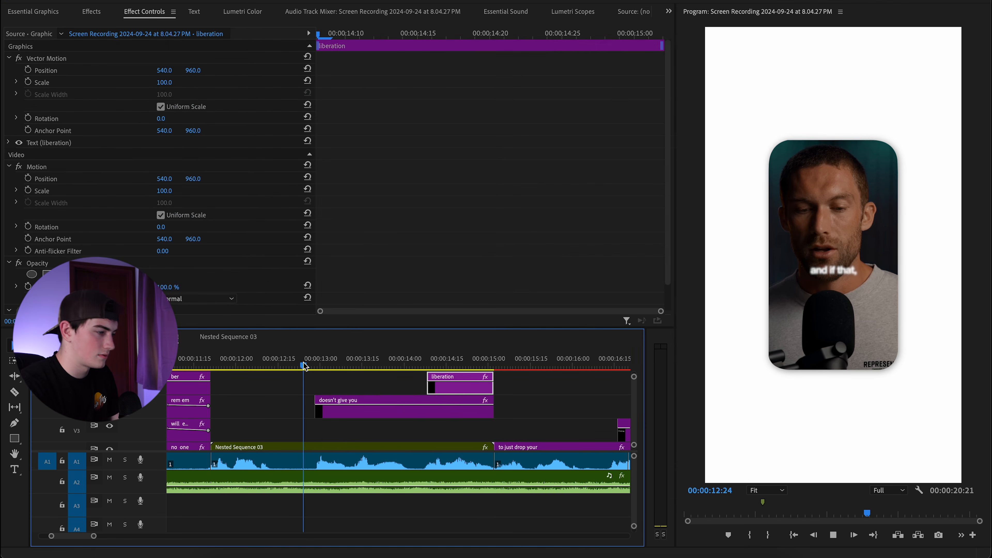
{"action": "key", "text": "space"}
{"action": "scroll", "coordinate": [306, 397], "scroll_direction": "down", "scroll_amount": 5}
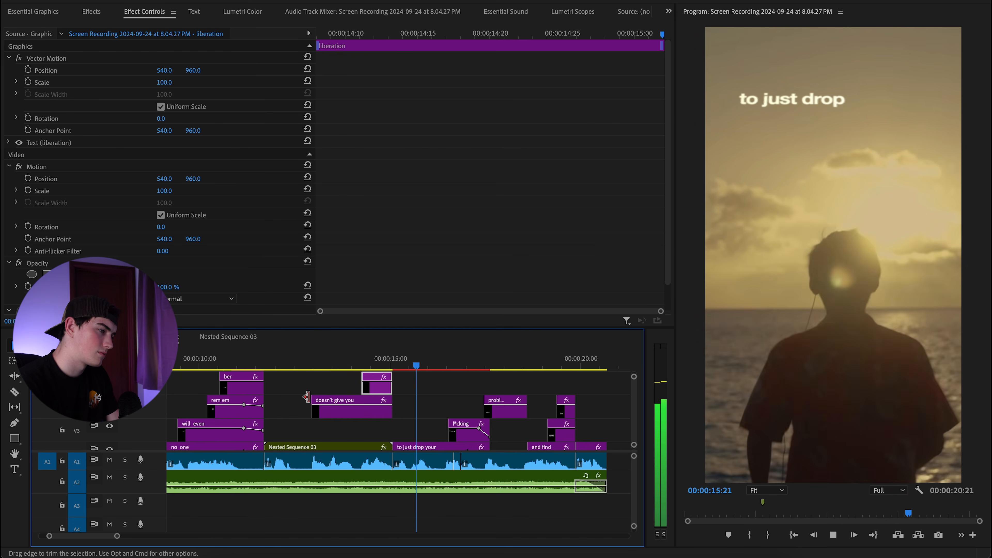
{"action": "scroll", "coordinate": [305, 399], "scroll_direction": "down", "scroll_amount": 2}
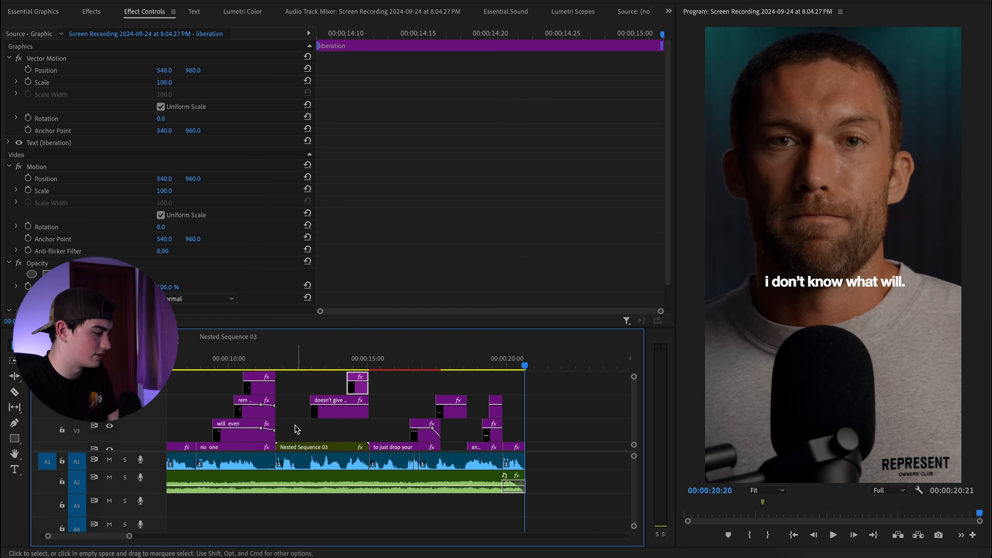
{"action": "scroll", "coordinate": [295, 429], "scroll_direction": "down", "scroll_amount": 3}
{"action": "key", "text": "Home"}
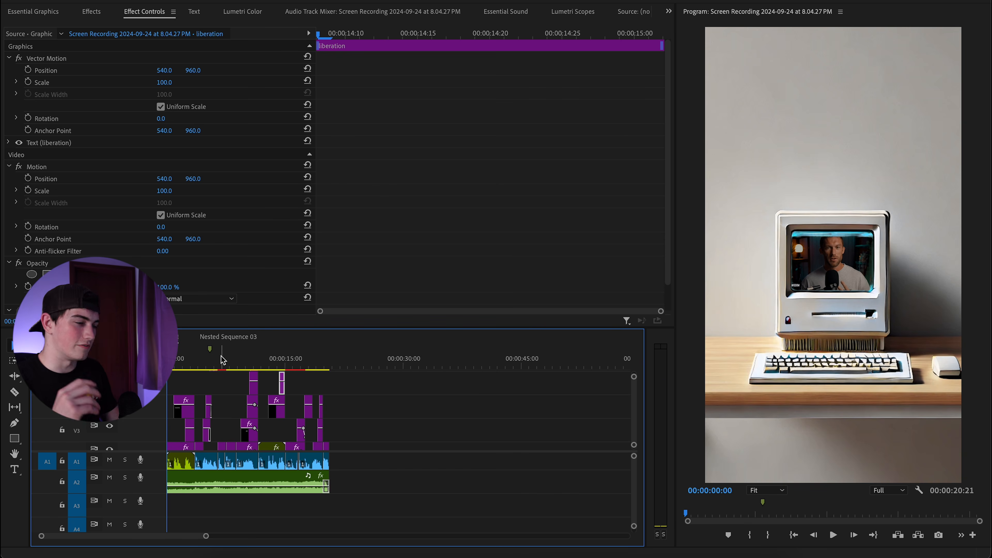
{"action": "scroll", "coordinate": [189, 386], "scroll_direction": "up", "scroll_amount": 4}
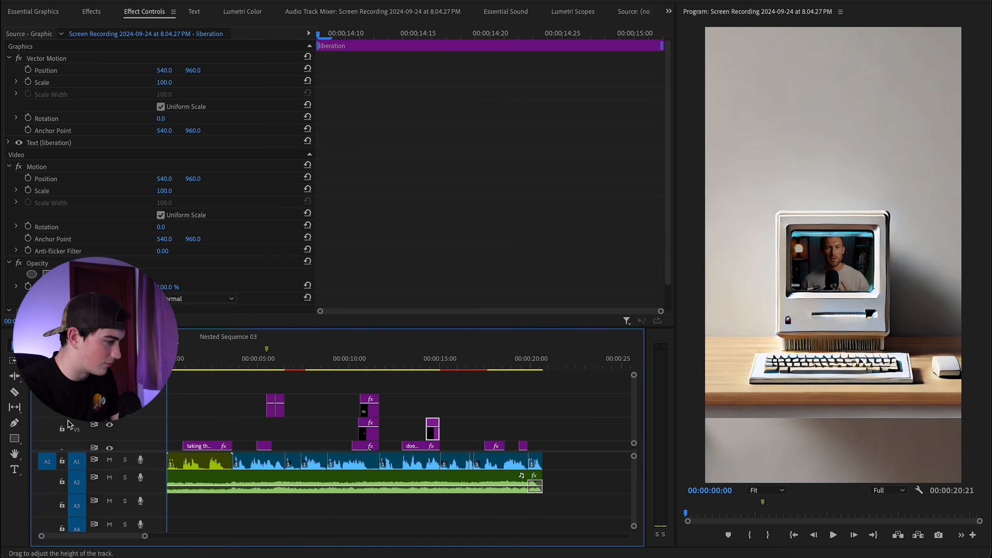
Create a 1080×1920 adjustment layer and place it above the opening captions.
{"action": "left_click", "coordinate": [33, 11]}
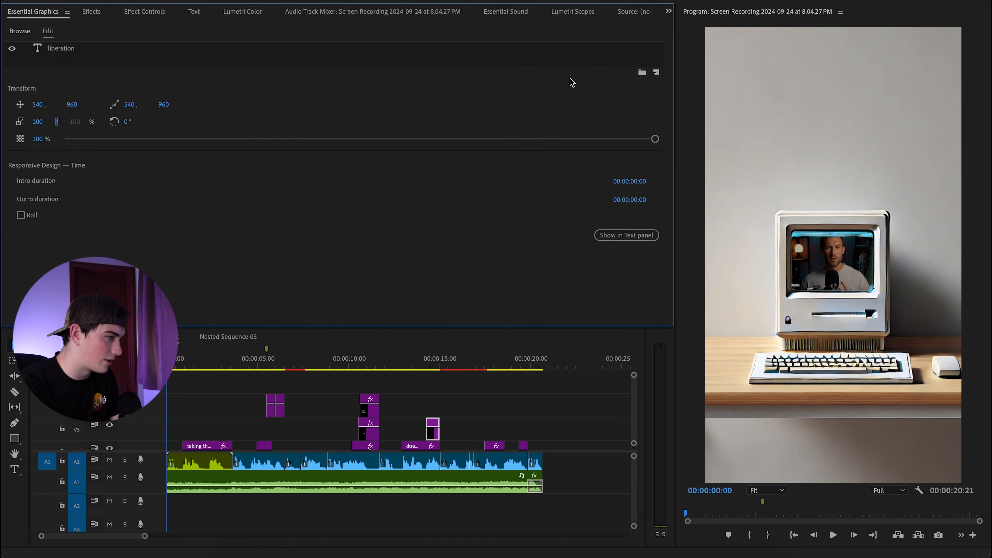
{"action": "left_click", "coordinate": [661, 7]}
{"action": "left_click", "coordinate": [668, 11]}
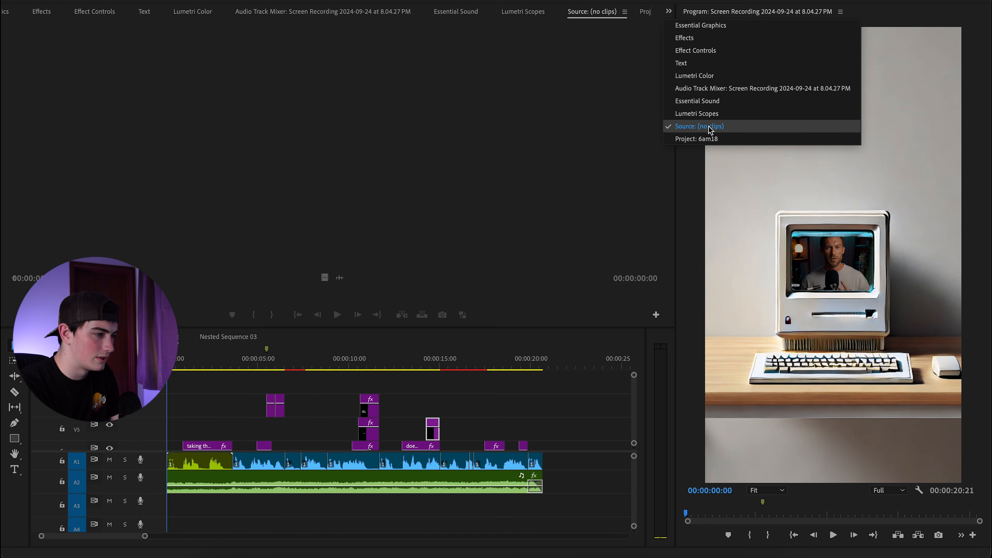
{"action": "left_click", "coordinate": [703, 139]}
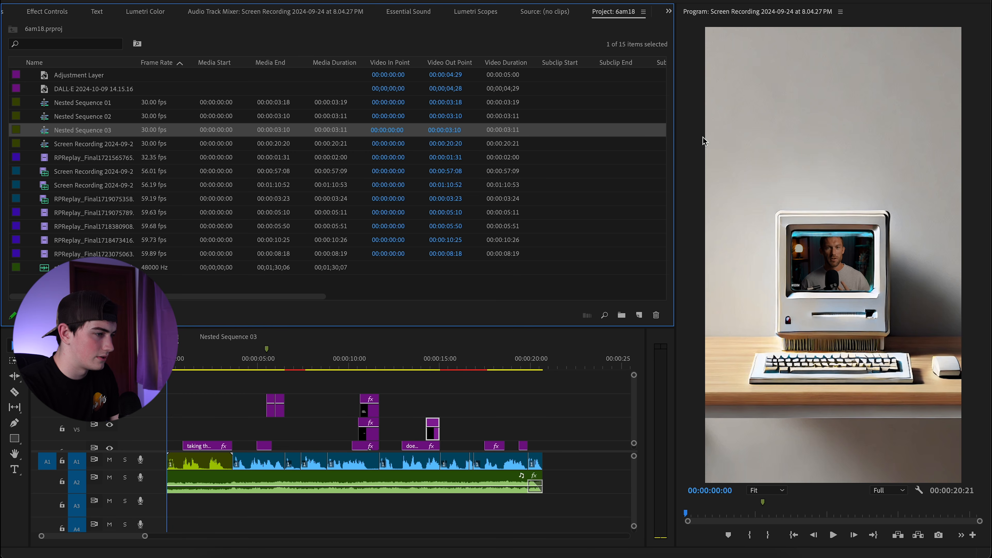
{"action": "left_click", "coordinate": [640, 315]}
{"action": "left_click", "coordinate": [697, 368]}
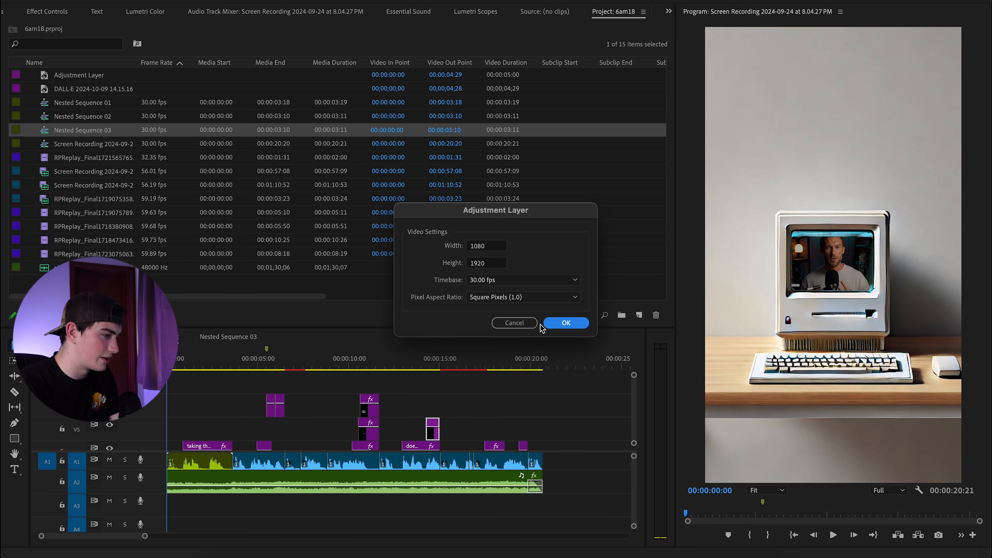
{"action": "left_click", "coordinate": [566, 323]}
{"action": "left_click_drag", "start_coordinate": [202, 348], "coordinate": [166, 361]}
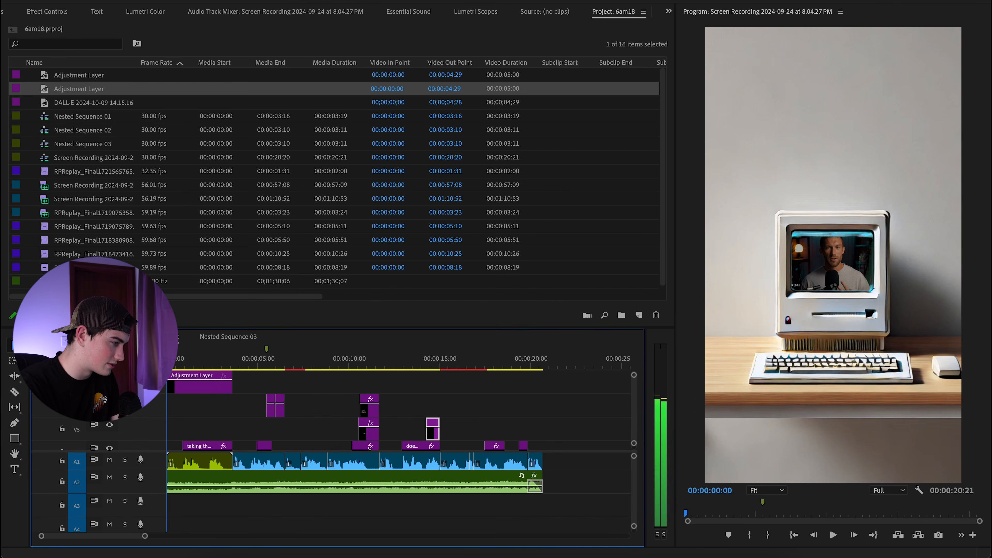
Apply Transform to the adjustment layer, keyframe Scale to 110 by 3:16, and play back.
{"action": "key", "text": "shift+7"}
{"action": "type", "text": "trans"}
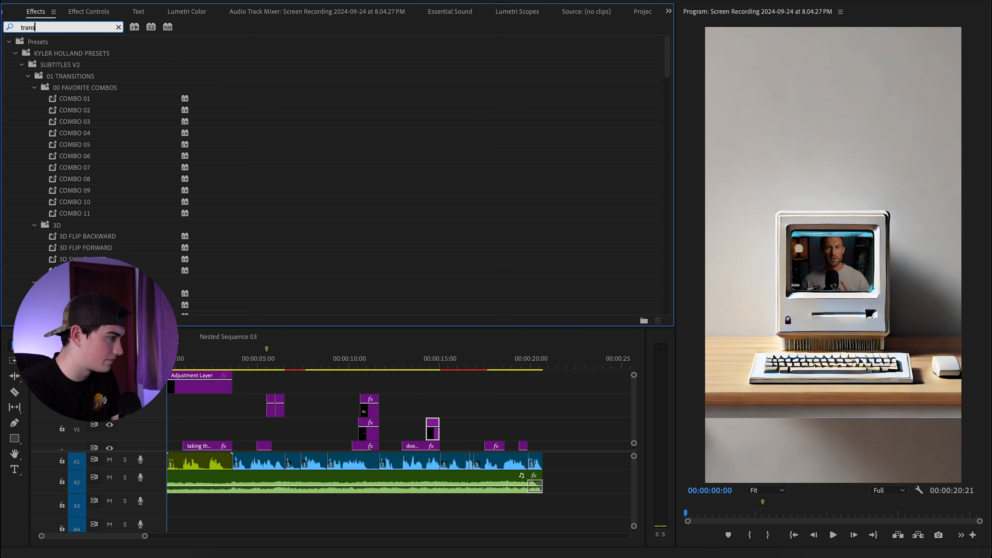
{"action": "type", "text": "form"}
{"action": "left_click", "coordinate": [65, 110]}
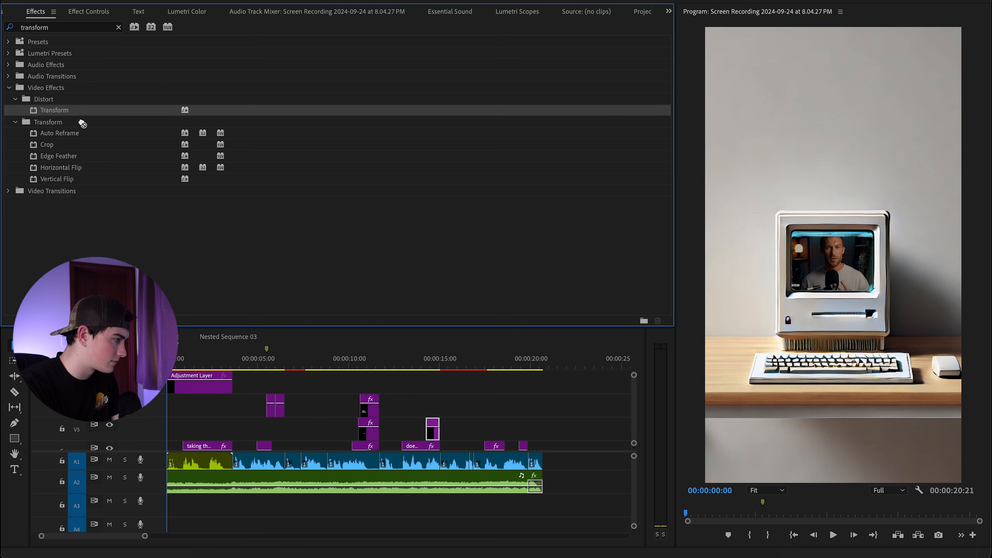
{"action": "left_click", "coordinate": [102, 13]}
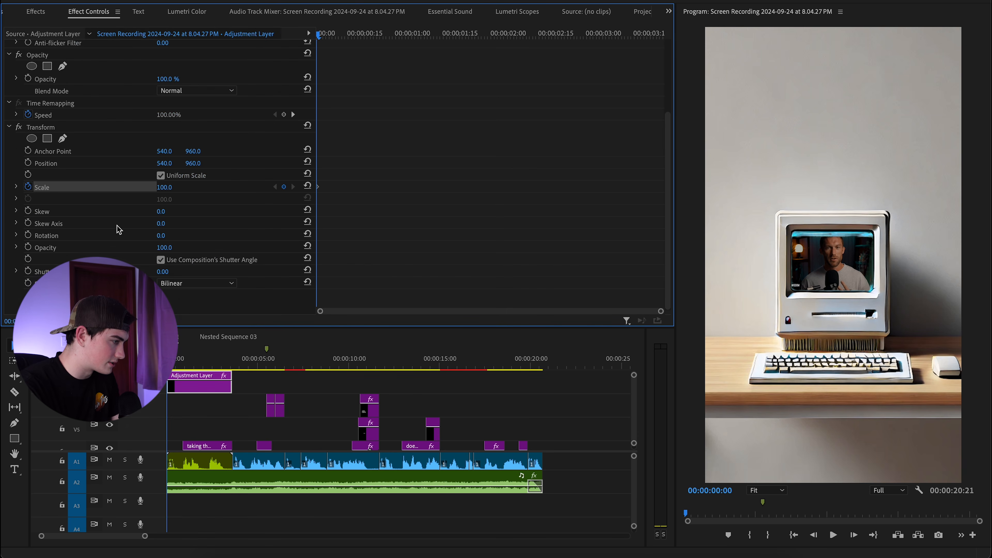
{"action": "left_click_drag", "start_coordinate": [190, 369], "coordinate": [233, 369]}
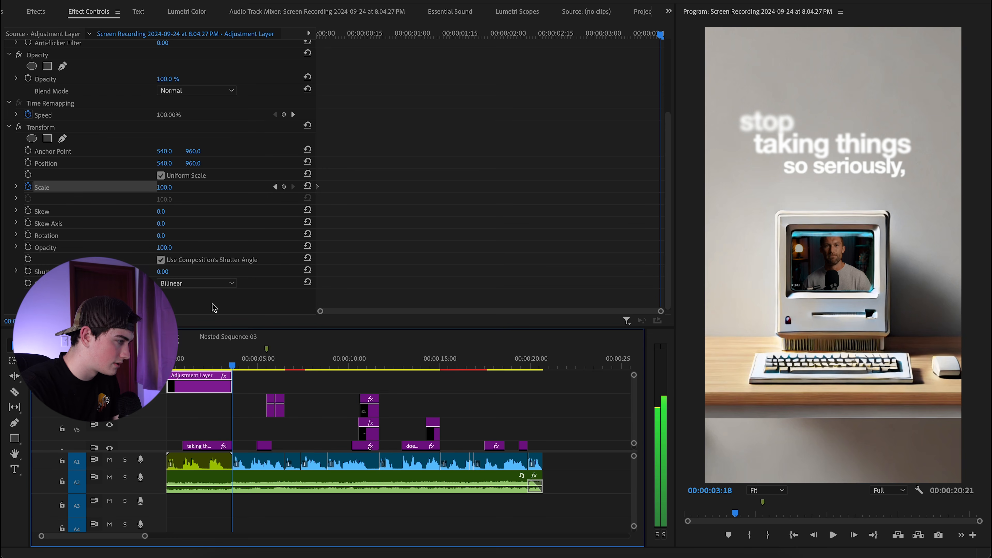
{"action": "left_click_drag", "start_coordinate": [579, 311], "coordinate": [675, 307]}
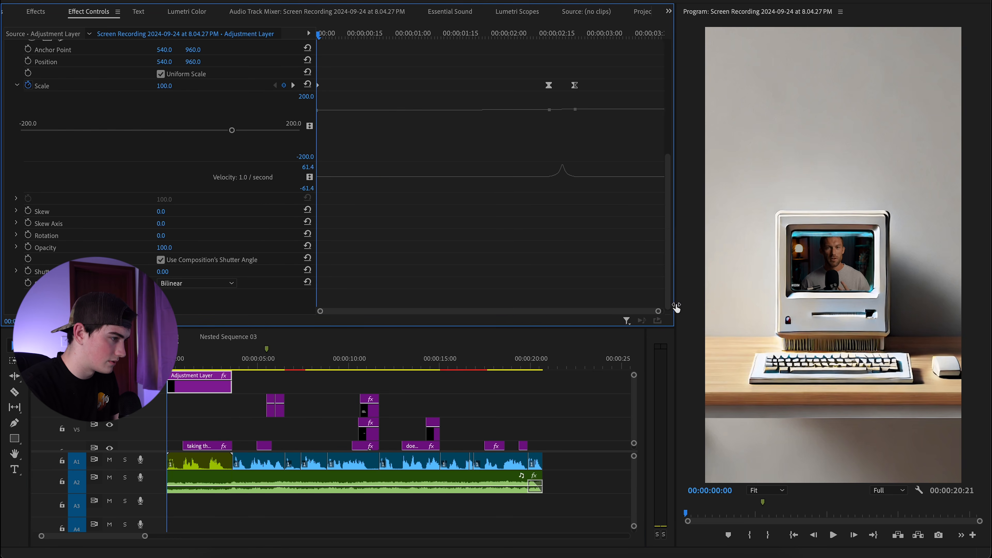
{"action": "key", "text": "space"}
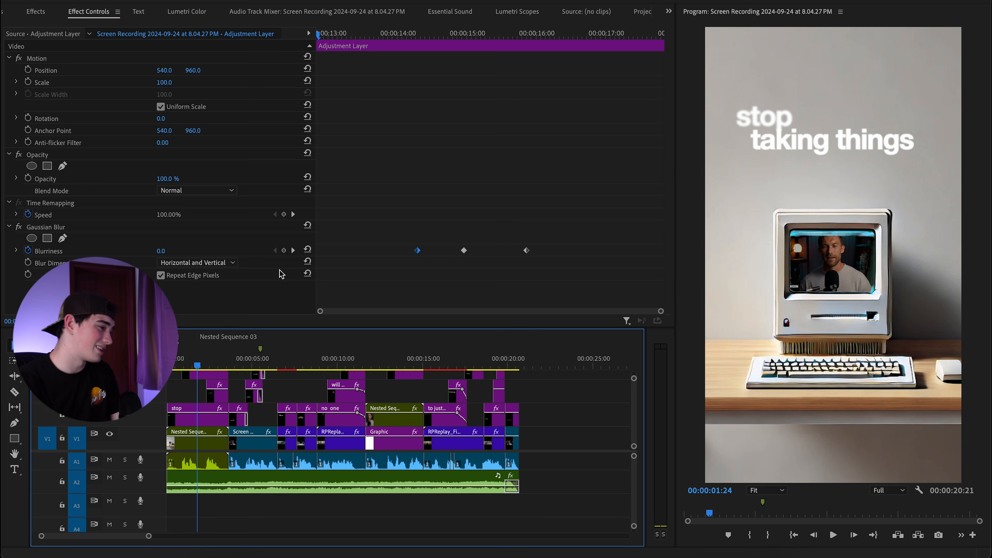
Use File > Open Project to open the PBgetgood project.
{"action": "left_click", "coordinate": [649, 16]}
{"action": "scroll", "coordinate": [365, 235], "scroll_direction": "down", "scroll_amount": 1}
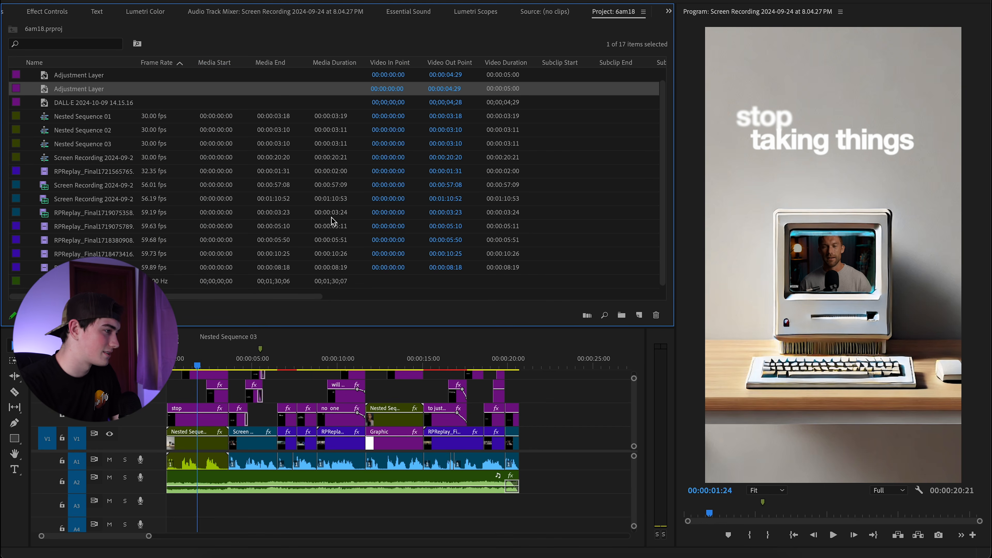
{"action": "left_click", "coordinate": [92, 0]}
{"action": "left_click", "coordinate": [105, 4]}
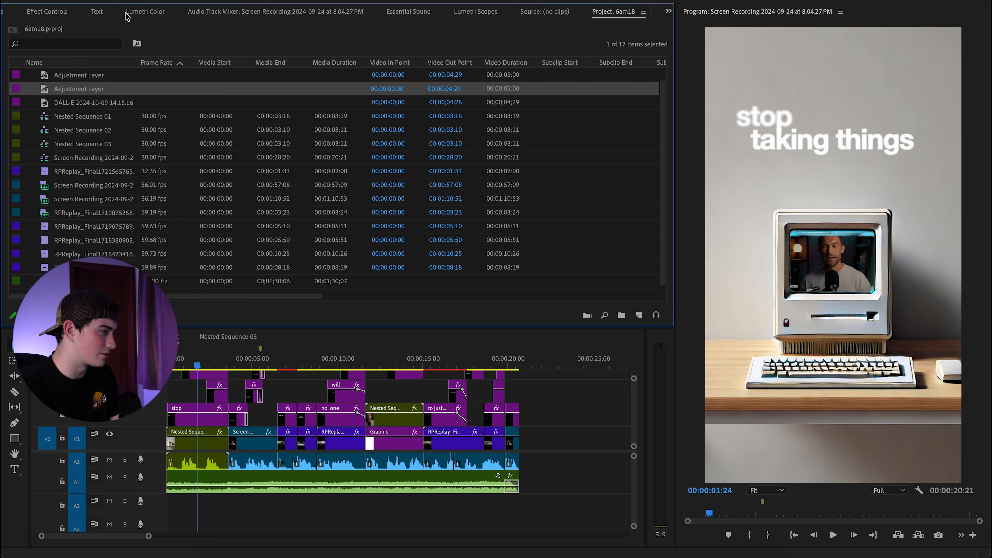
{"action": "scroll", "coordinate": [450, 185], "scroll_direction": "down", "scroll_amount": 5}
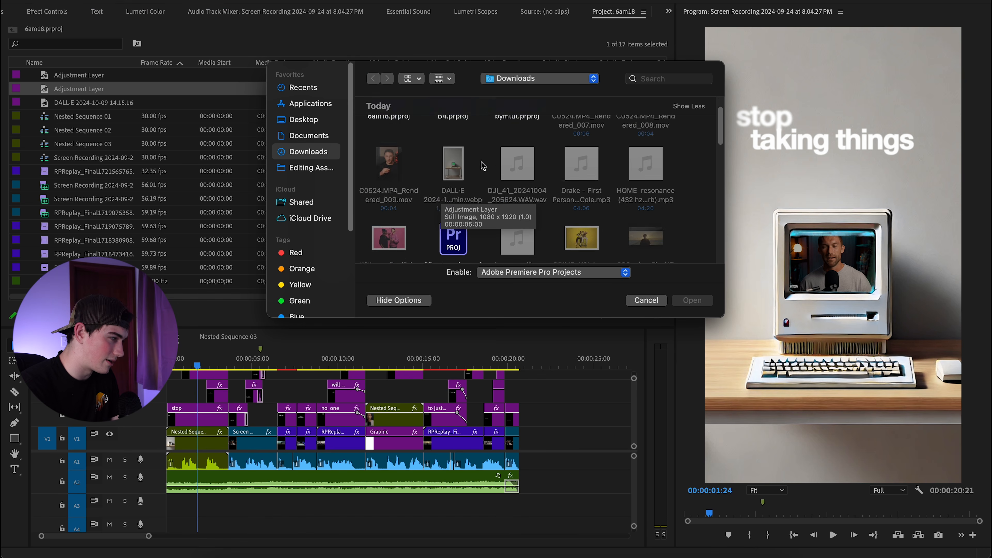
{"action": "scroll", "coordinate": [515, 173], "scroll_direction": "down", "scroll_amount": 2}
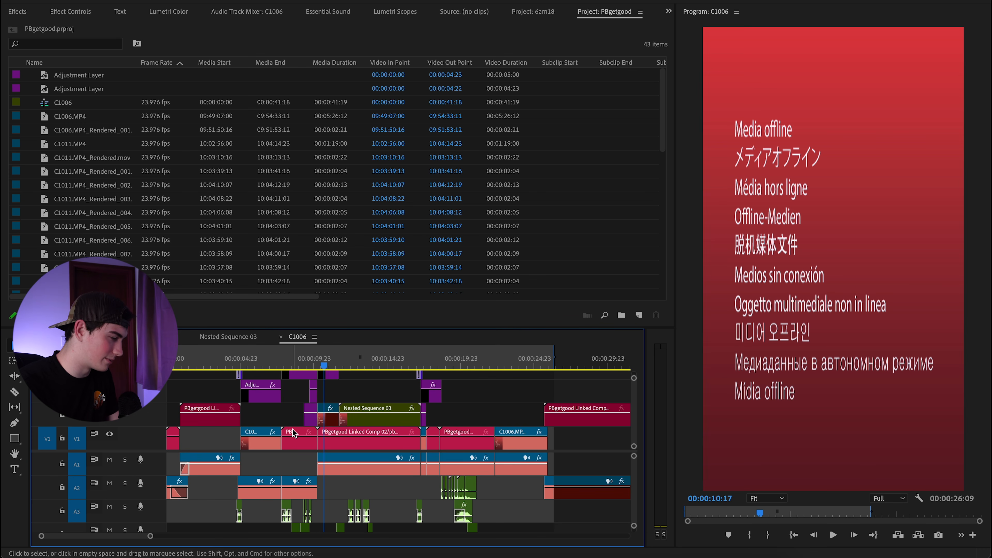
Duplicate the A3 sound effect clip under the opening captions, then play from the sequence start.
{"action": "scroll", "coordinate": [289, 426], "scroll_direction": "down", "scroll_amount": 4}
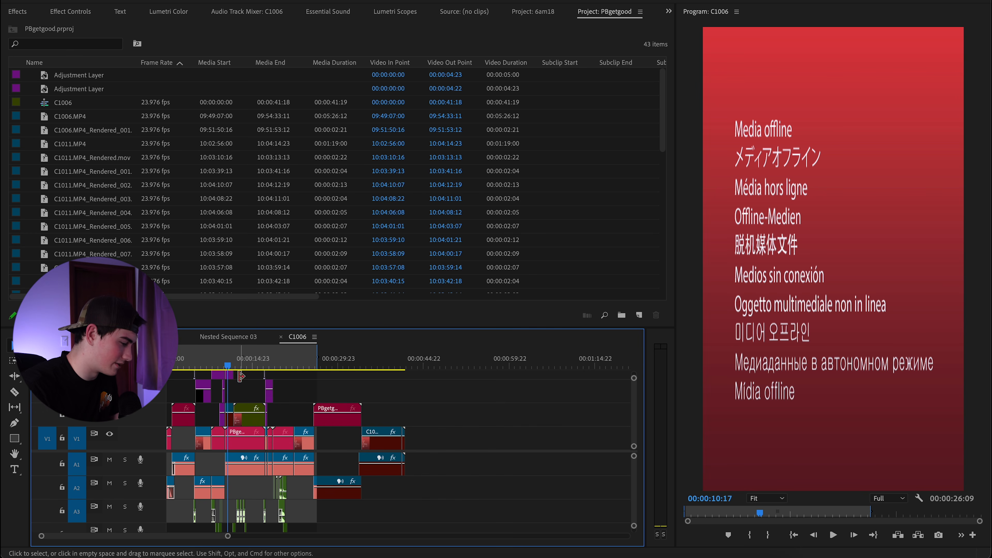
{"action": "scroll", "coordinate": [222, 404], "scroll_direction": "up", "scroll_amount": 4}
{"action": "left_click_drag", "start_coordinate": [157, 536], "coordinate": [146, 536]}
{"action": "left_click_drag", "start_coordinate": [370, 506], "coordinate": [489, 507]}
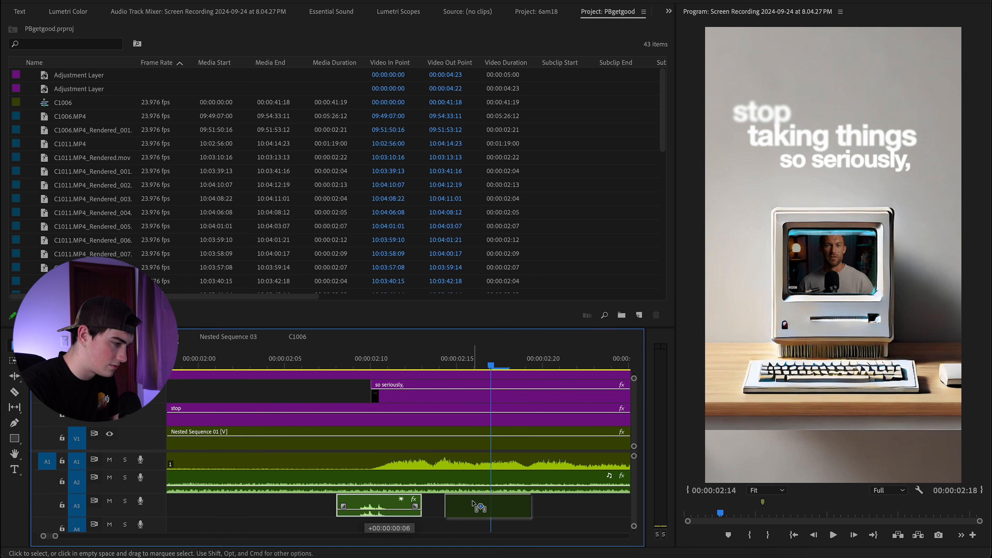
{"action": "left_click_drag", "start_coordinate": [488, 364], "coordinate": [354, 369]}
{"action": "scroll", "coordinate": [310, 445], "scroll_direction": "down", "scroll_amount": 5}
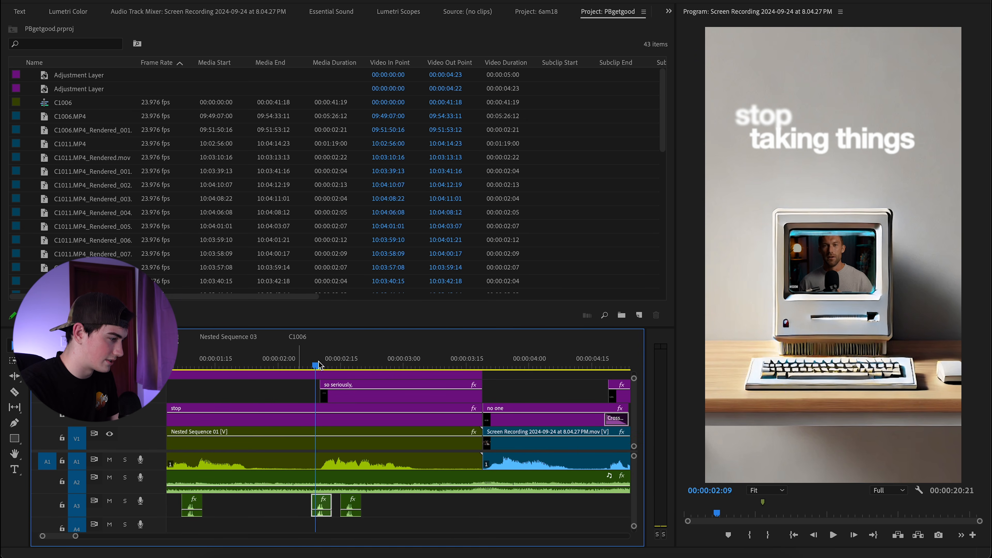
{"action": "key", "text": "Home"}
{"action": "key", "text": "space"}
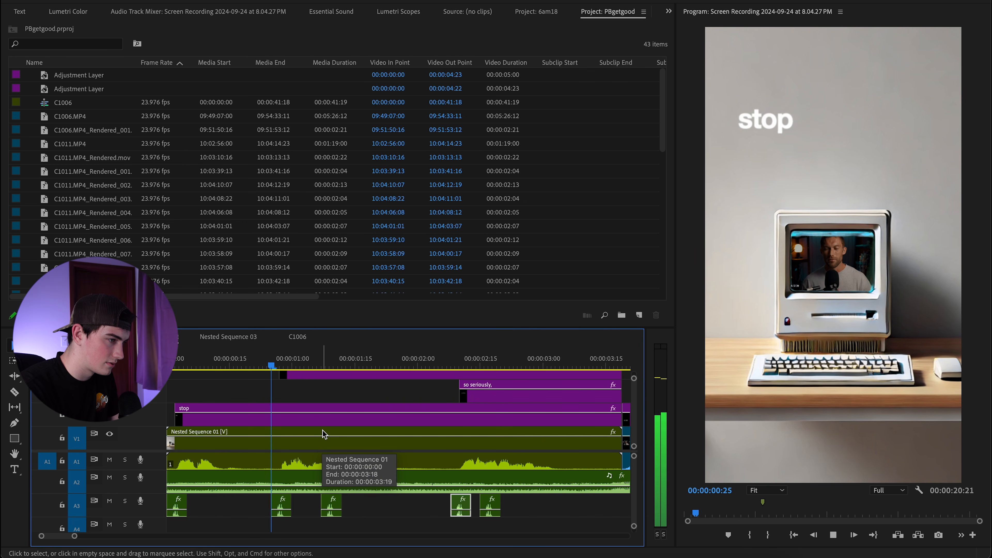